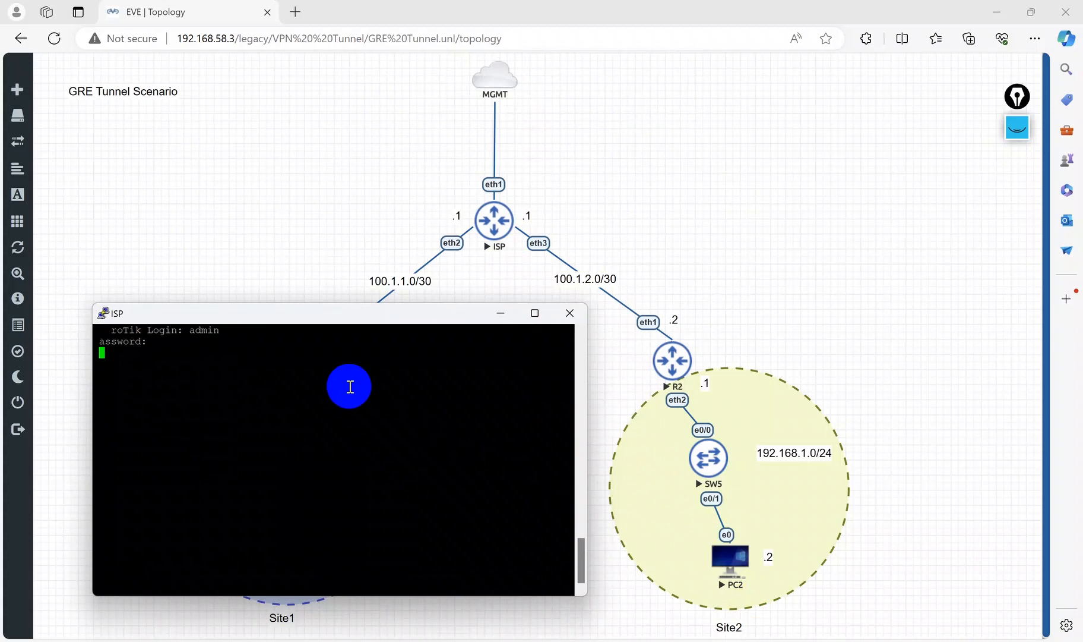
Step: Decline the software license on the ISP router and leave the new password blank
type("n")
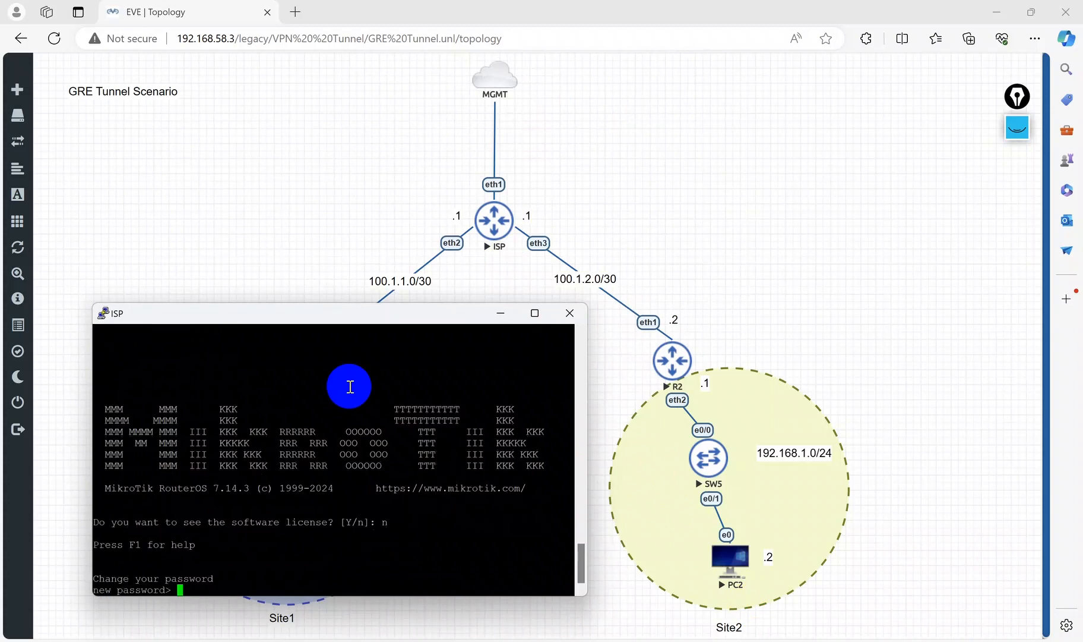
key("Return")
key("Return")
key("Return")
key("Return")
key("Return")
key("Return")
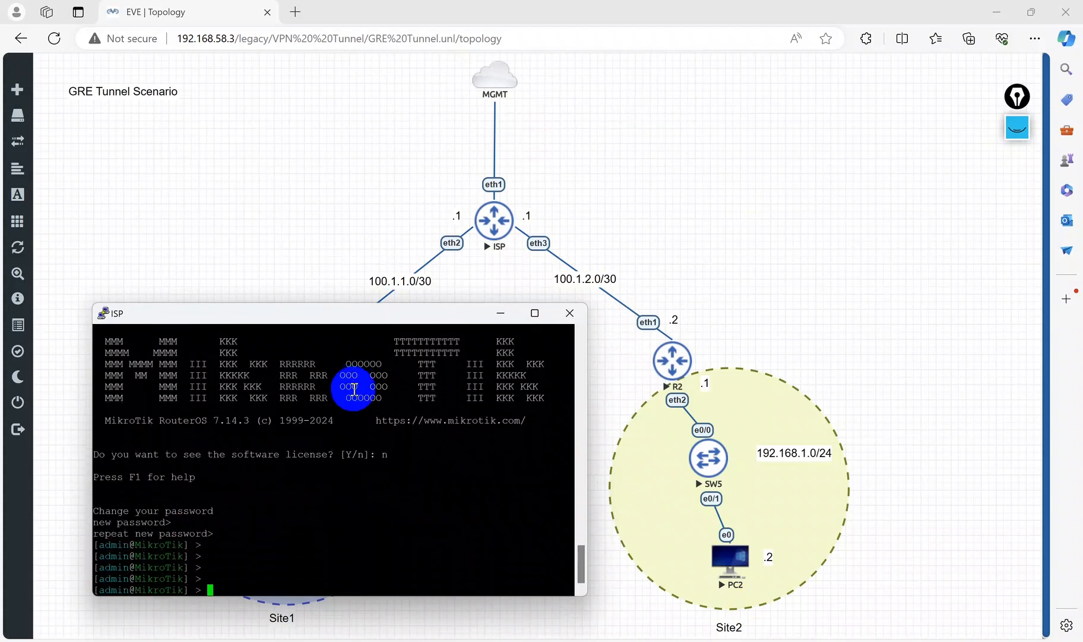
Step: Set the ISP router's system identity name to ISP
left_click_drag(443, 322, 986, 156)
left_click(729, 168)
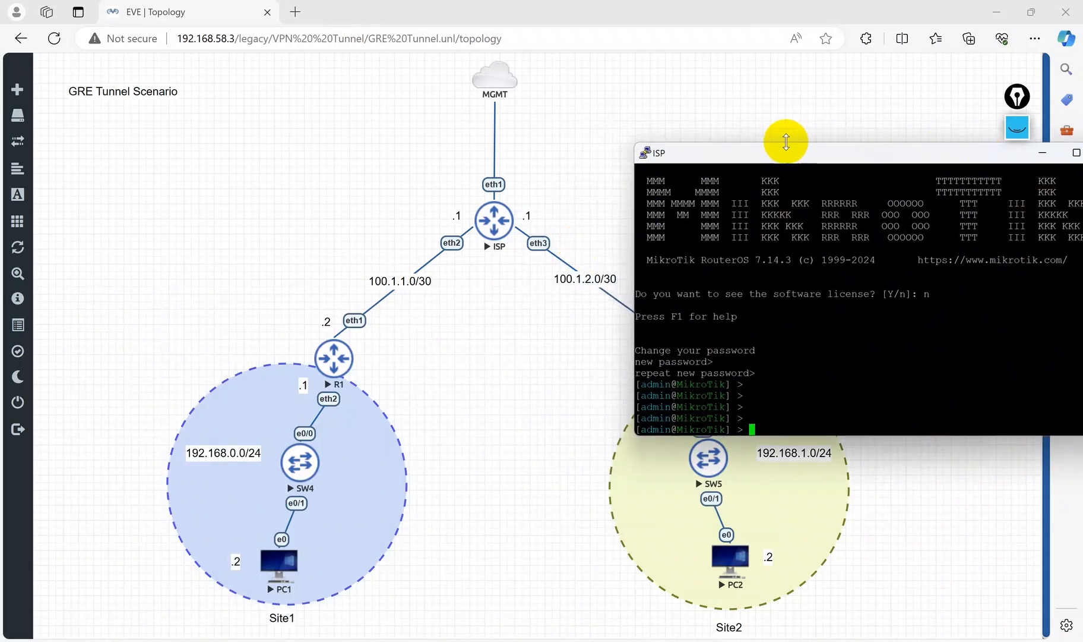
left_click(758, 271)
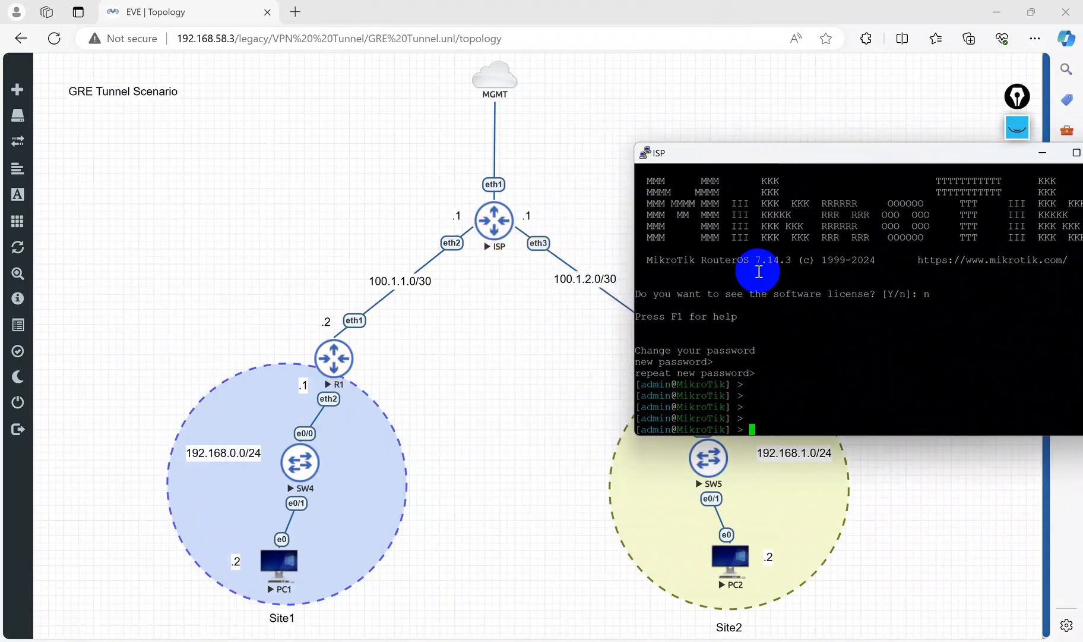
left_click_drag(818, 152, 822, 249)
left_click(833, 394)
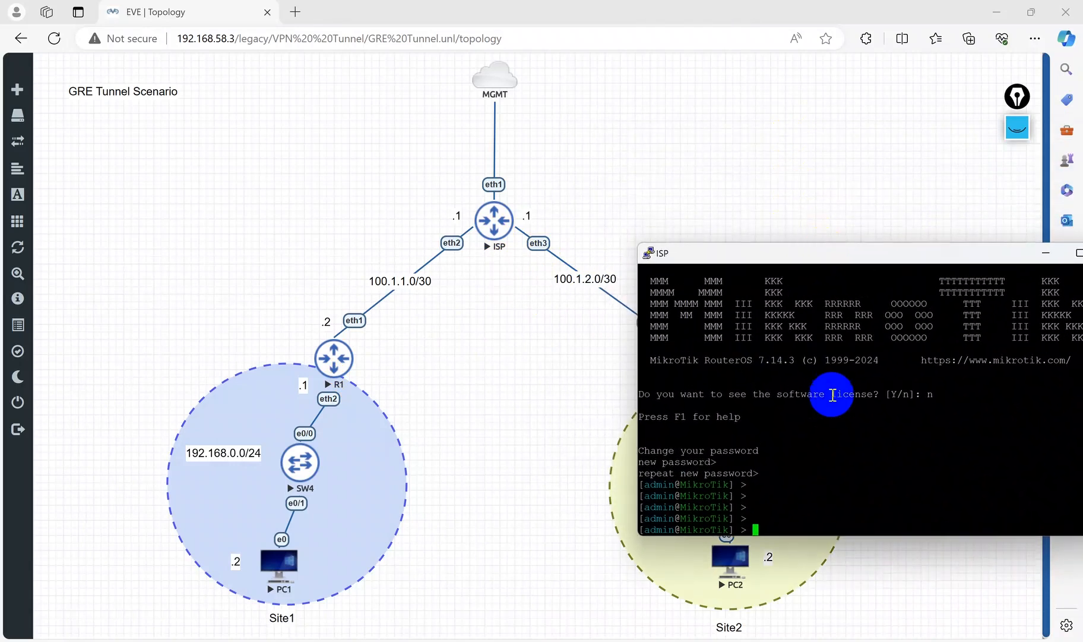
type("system/identity/")
key("BackSpace")
key("BackSpace")
key("BackSpace")
key("Tab")
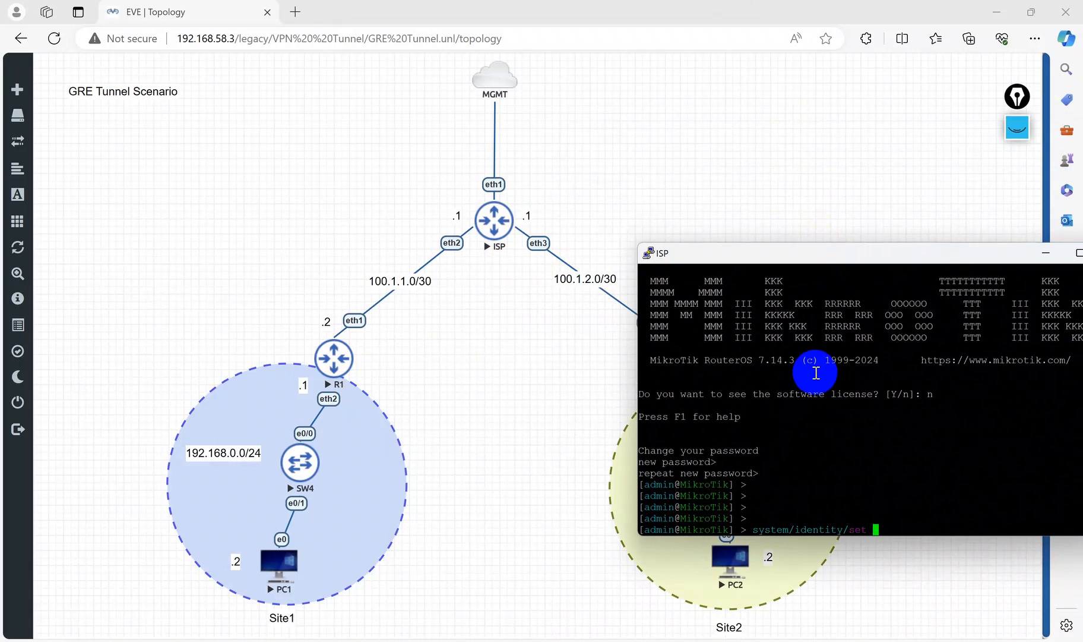
type("set n")
key("Tab")
type("ISP")
key("Return")
key("Return")
key("Return")
key("Return")
Step: Add address 100.1.1.1/30 on interface ether2 of ISP with comment ISP<--->Customer1
type("ip address/add a")
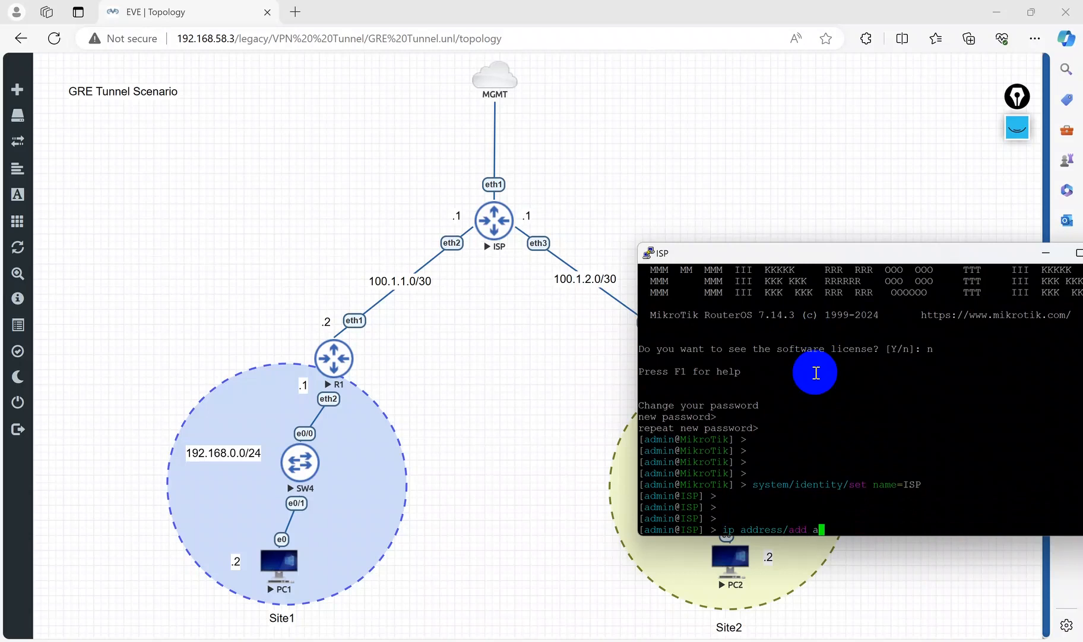
type("ddress=100.1.1.1.1/30")
left_click_drag(871, 248, 742, 305)
type("interface=et")
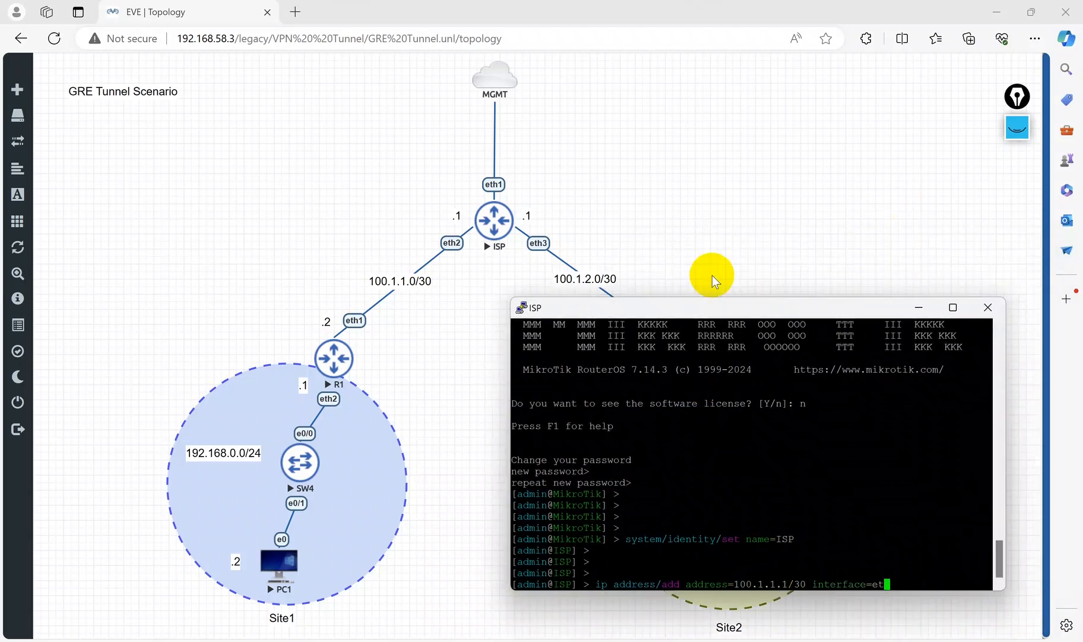
type("her2 comment=ISP<---")
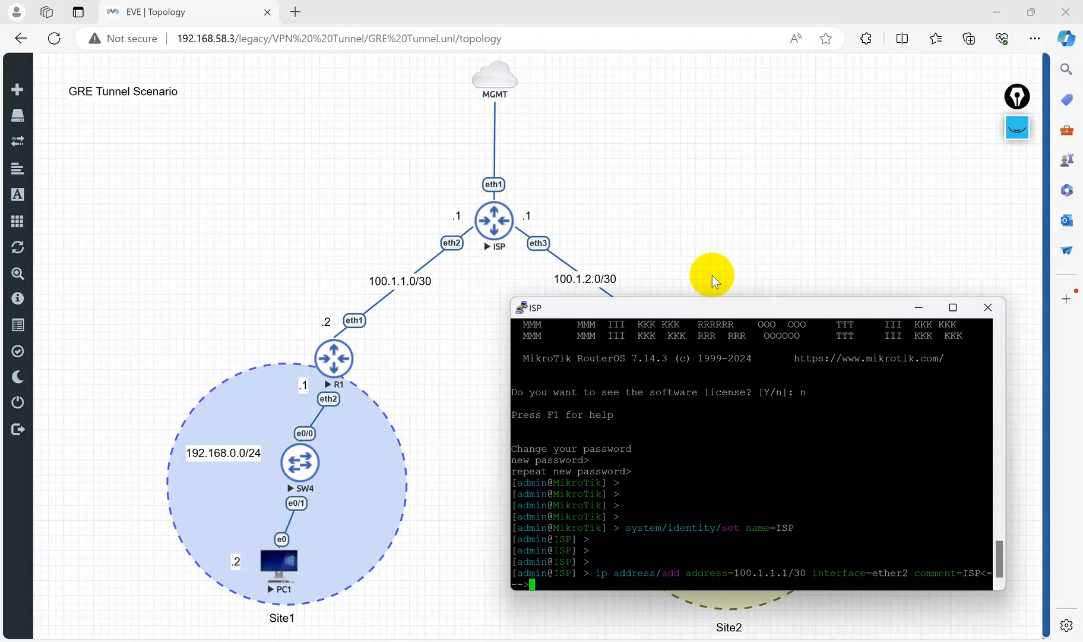
type(">Customer1")
key("Return")
key("Return")
key("Return")
Step: Add address 100.1.2.1/30 on interface ether3 of ISP with comment ISP<--->Customer2
type("ip ad")
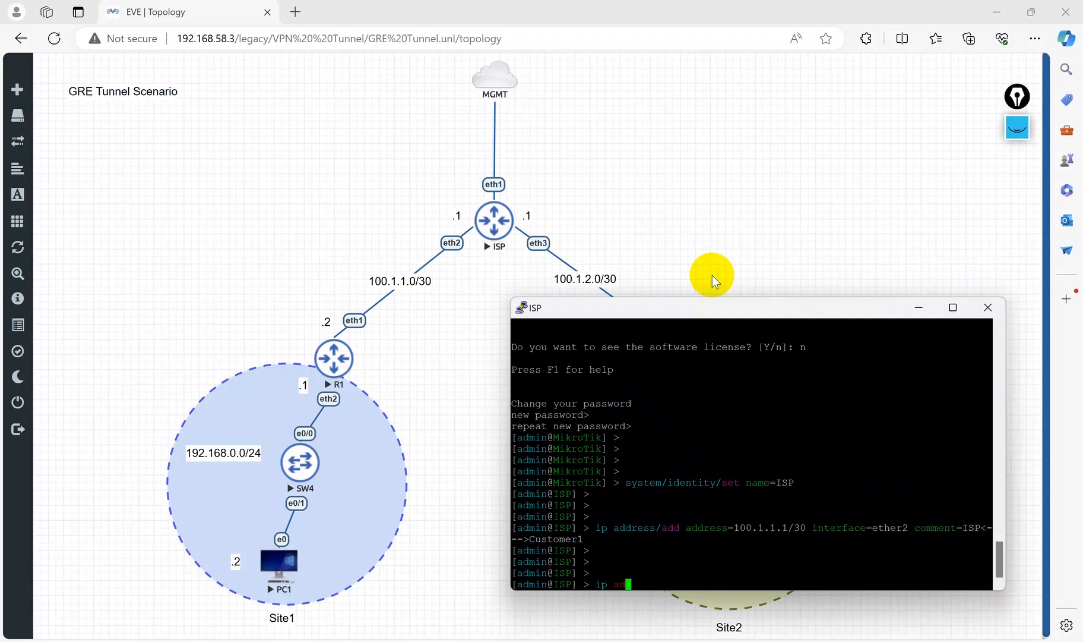
type(" add ")
type("address=100")
type(".12")
type(".1/30 interface=teh")
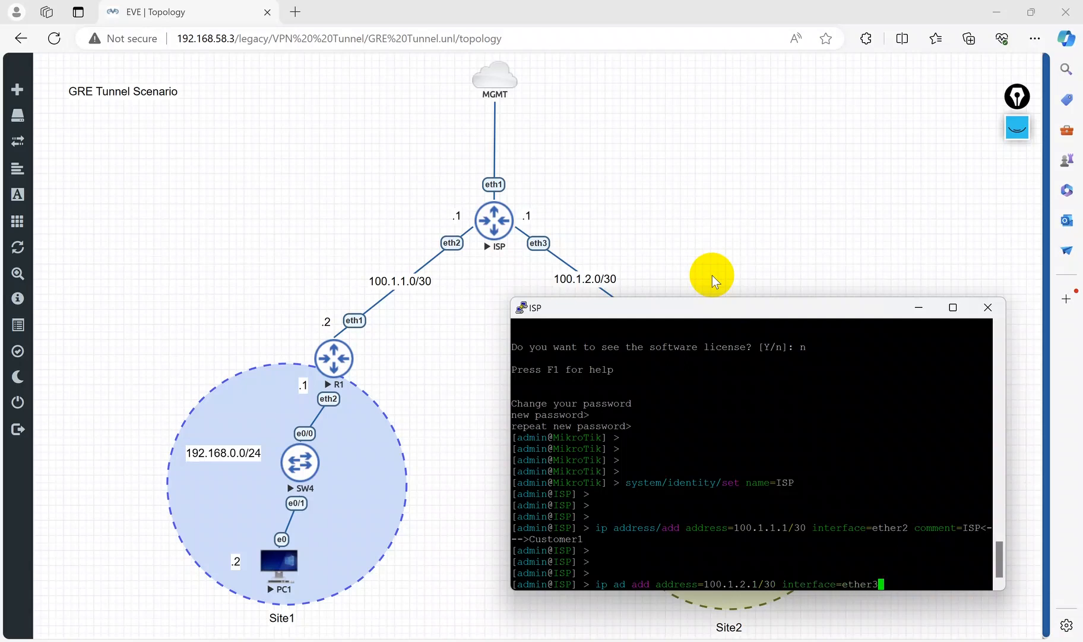
type(" comment=ISP<--->Customer2")
key("Return")
key("Return")
Step: List the ISP router's IP addresses and review the output
type("ip address/print")
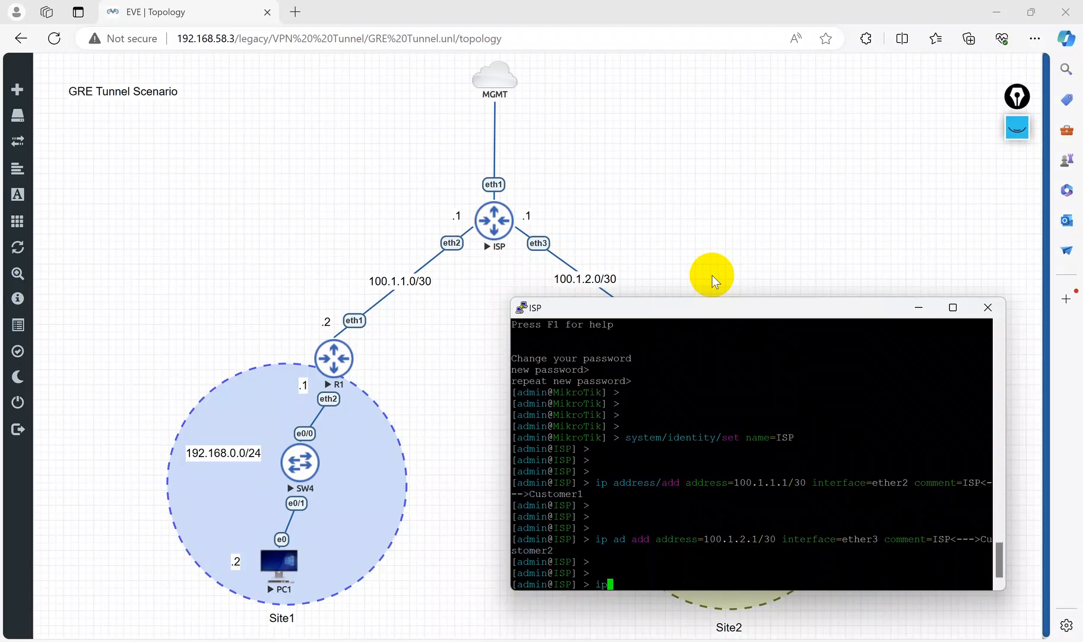
key("Return")
left_click_drag(543, 551, 614, 561)
left_click(574, 570)
left_click_drag(529, 548, 602, 573)
left_click_drag(535, 526, 775, 531)
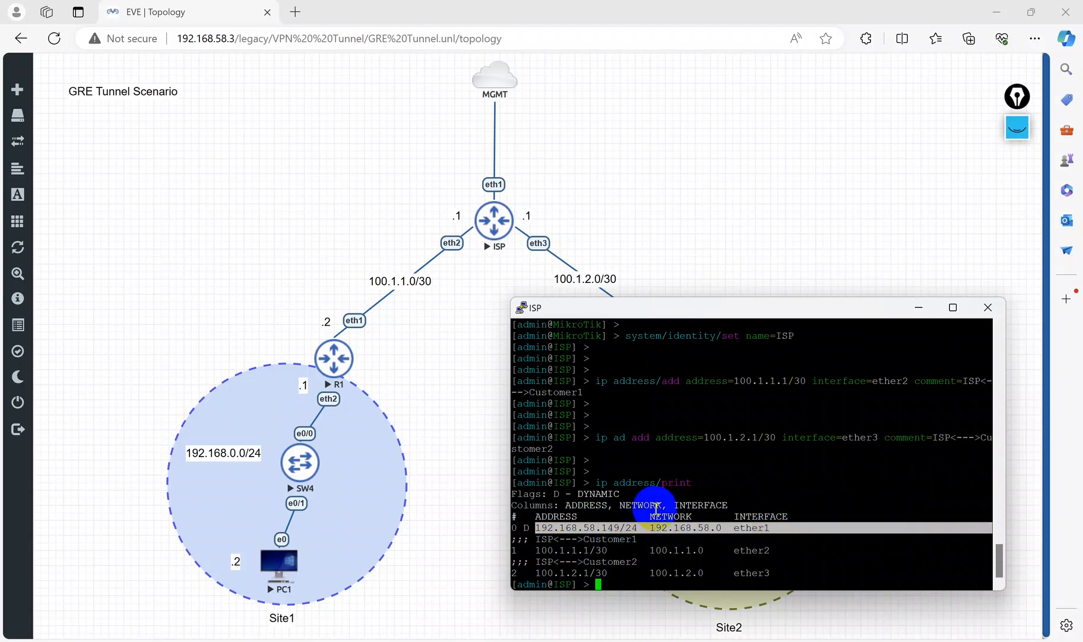
left_click(530, 526)
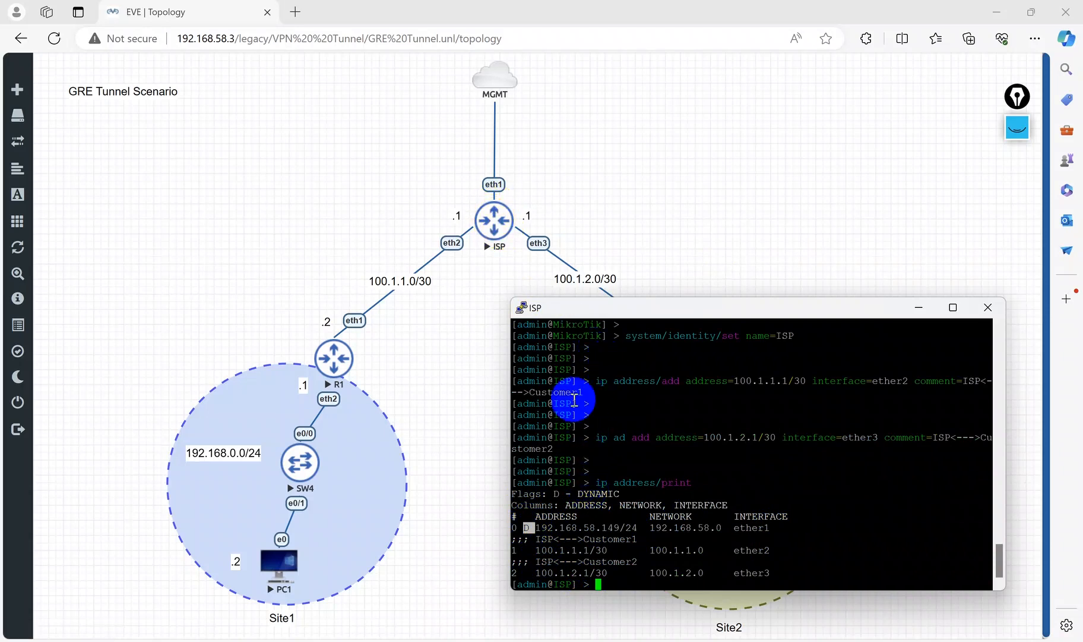
left_click(612, 438)
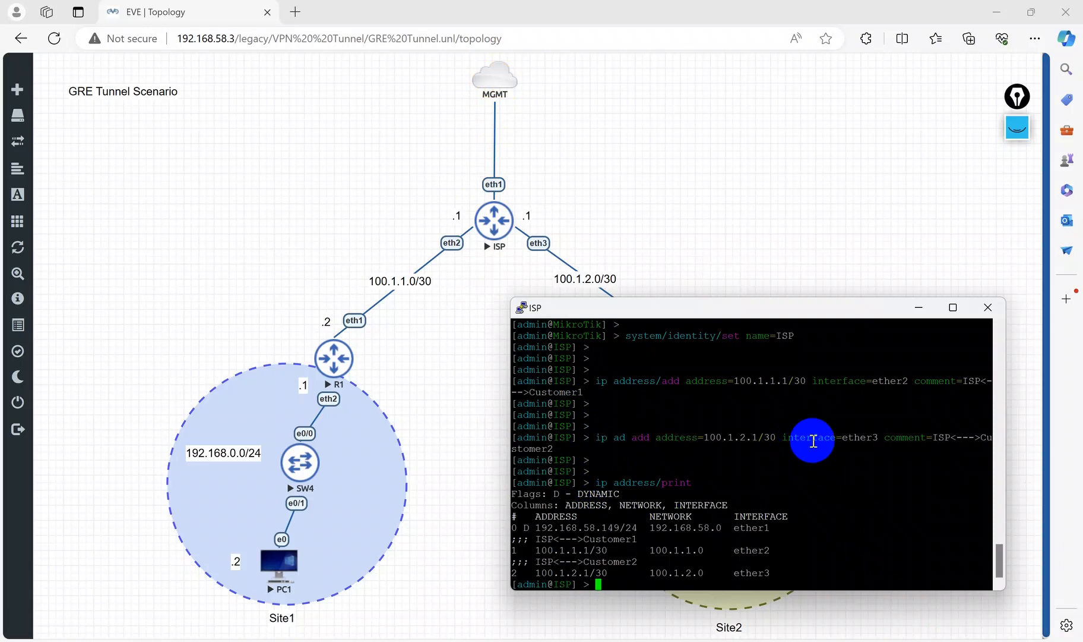
Step: Inspect the connection details of the VMware Network Adapter VMnet1 in Network Connections
key("super+r")
key("Return")
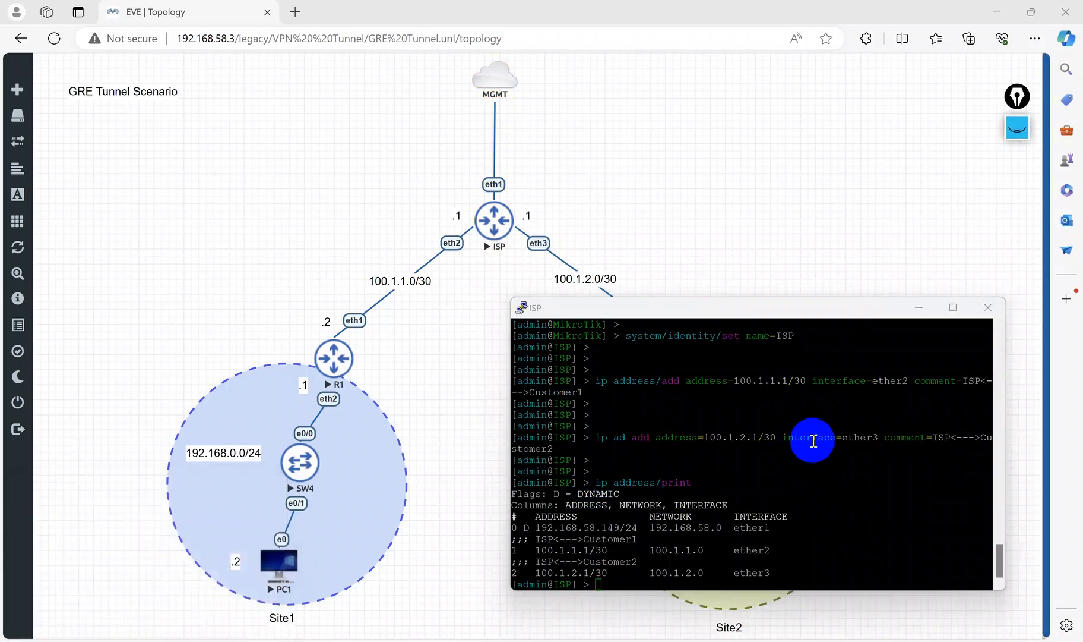
left_click(636, 170)
right_click(638, 172)
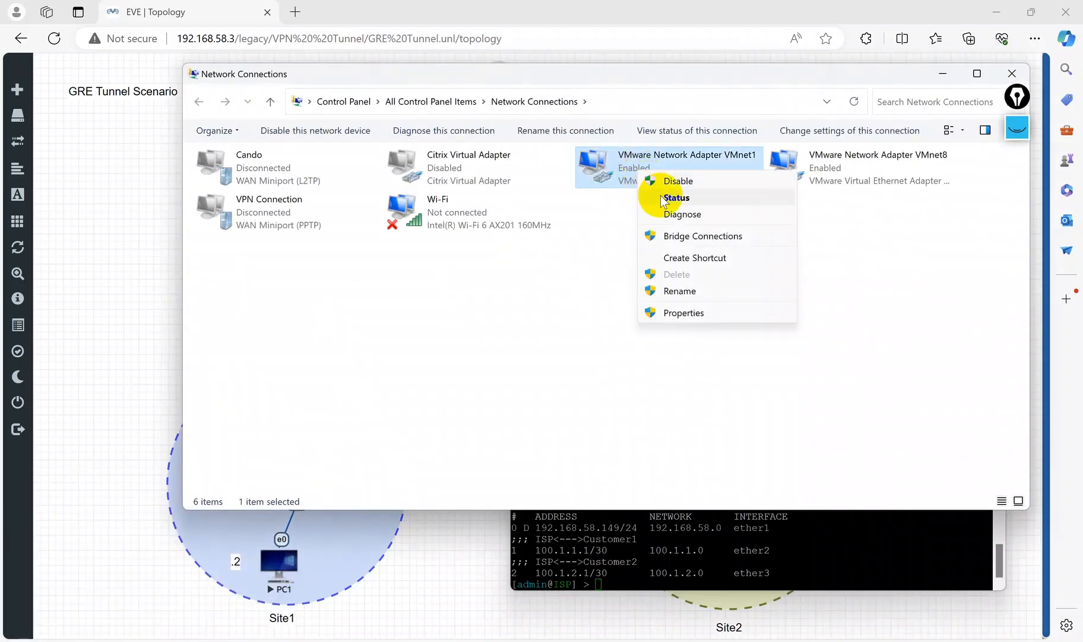
left_click(660, 205)
left_click(460, 322)
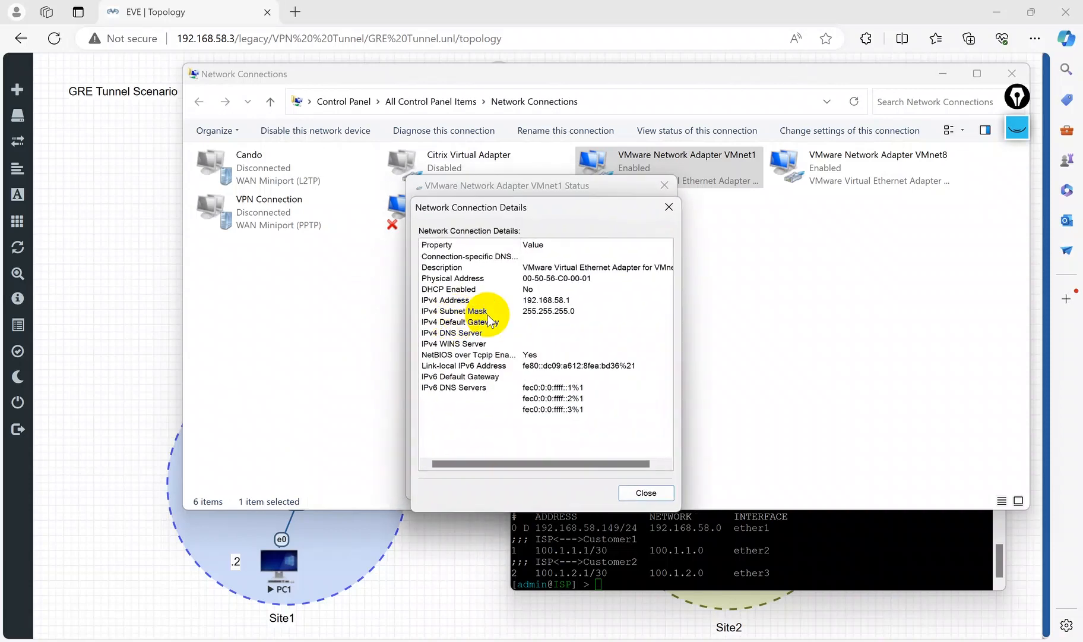
left_click(672, 208)
left_click(663, 185)
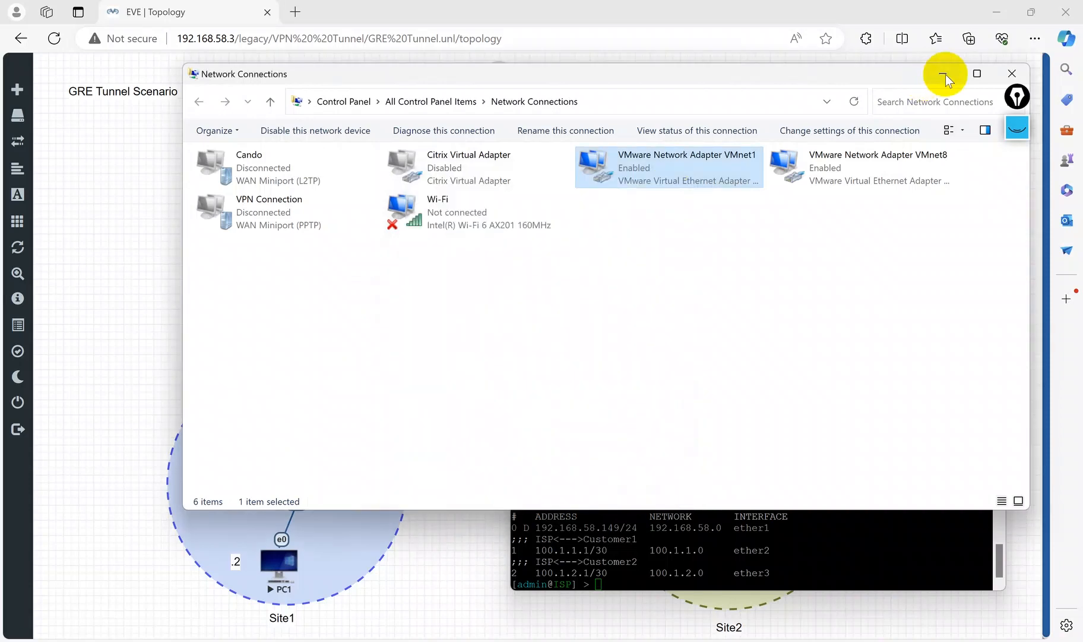
left_click(1012, 74)
Step: Open the R1 router's console and log in as admin
left_click(709, 399)
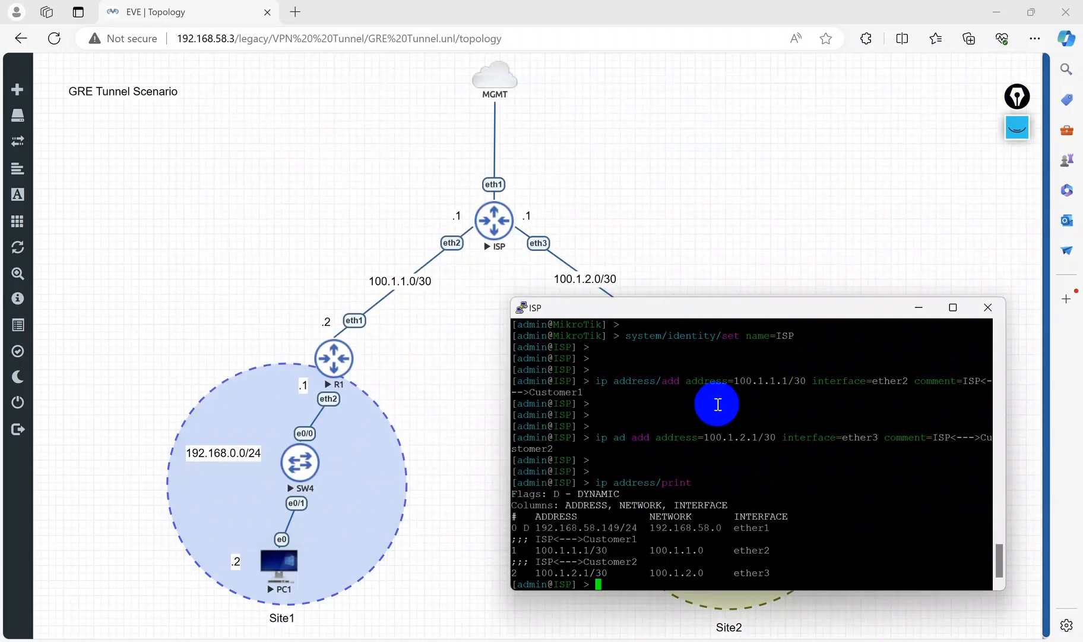
left_click(924, 304)
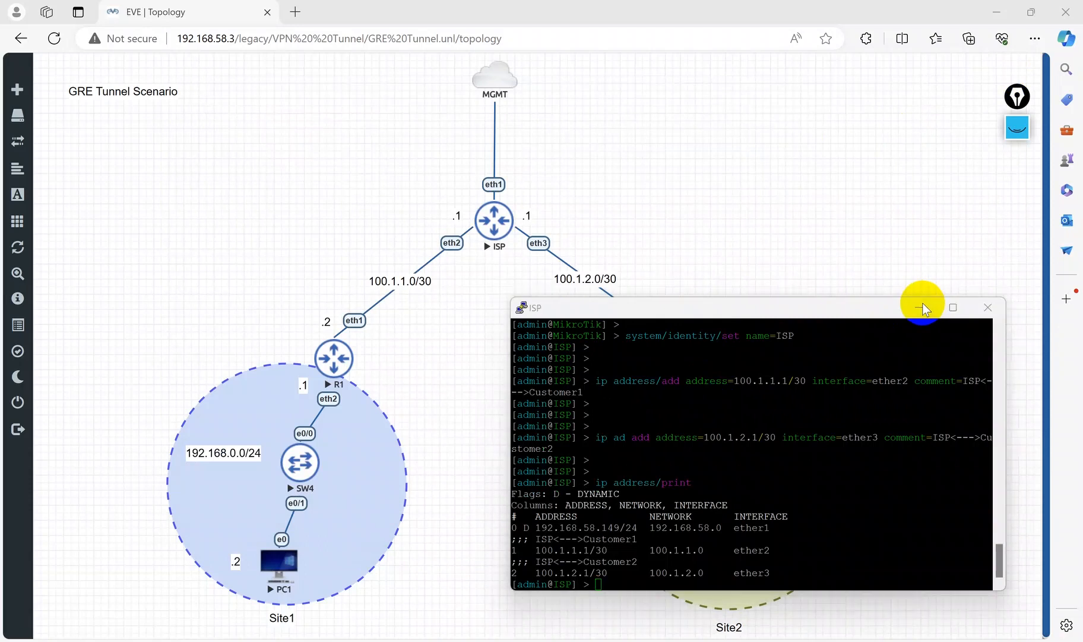
left_click(343, 357)
left_click(598, 115)
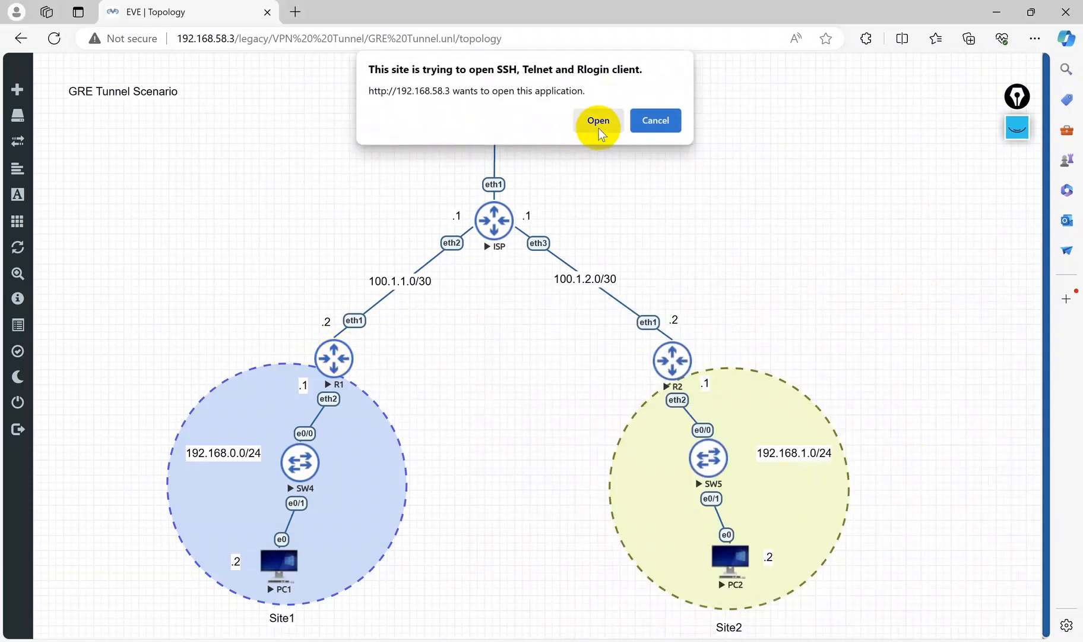
key("Return")
type("admin")
key("Return")
Step: Decline the software license on R1 and leave the new password blank
key("Return")
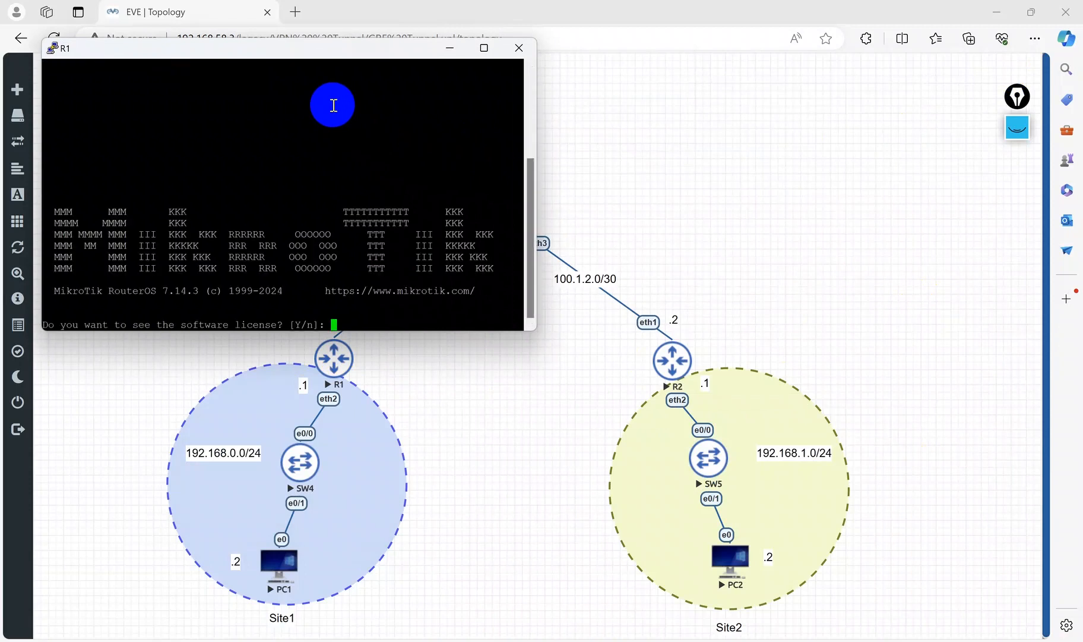
type("n")
Step: Set R1's system identity name to R1
key("Return")
key("Return")
key("Return")
key("Return")
key("Return")
type("system/identity/set name=R1")
key("Return")
key("Return")
type("3")
key("Return")
Step: Add address 100.1.1.2/30 on interface ether1 of R1 with comment WAN-Address
type("ip ad")
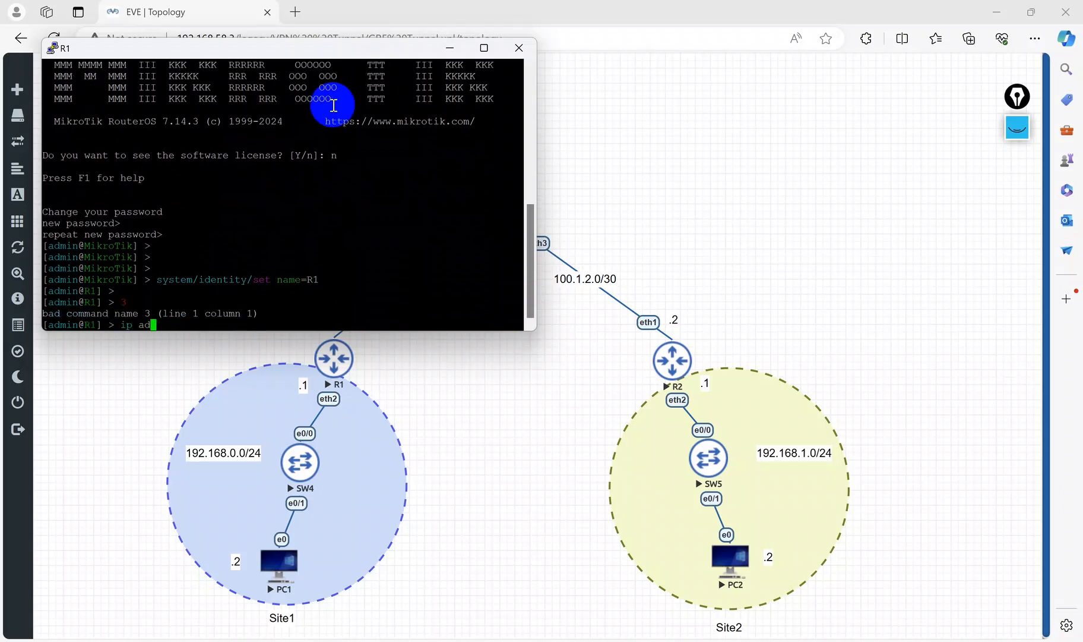
type("dress/add address=1")
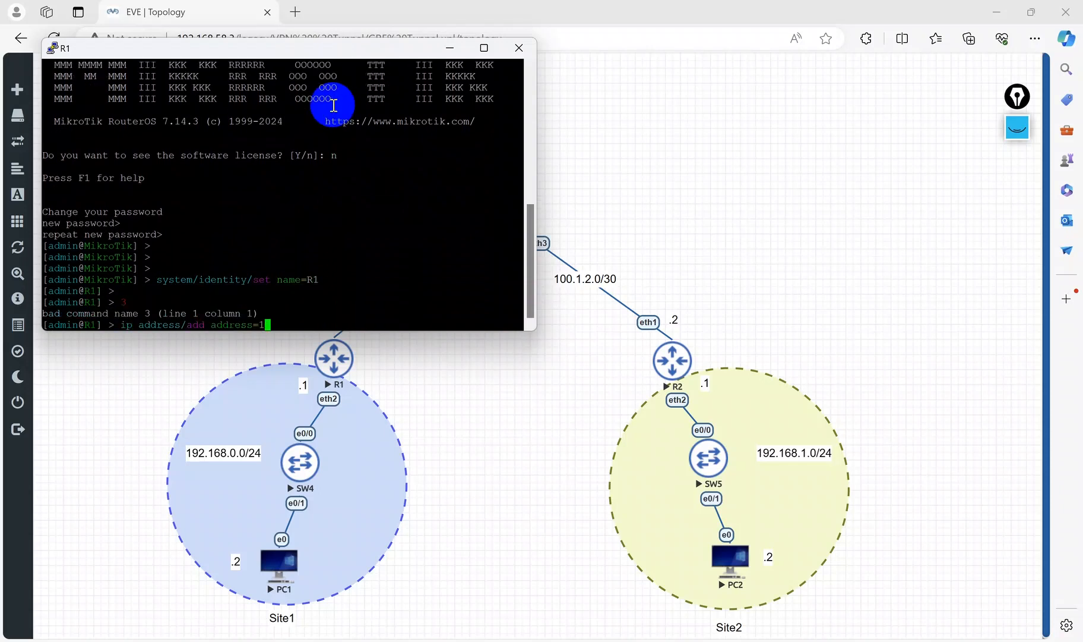
type("00.1.1.2")
left_click_drag(342, 46, 794, 91)
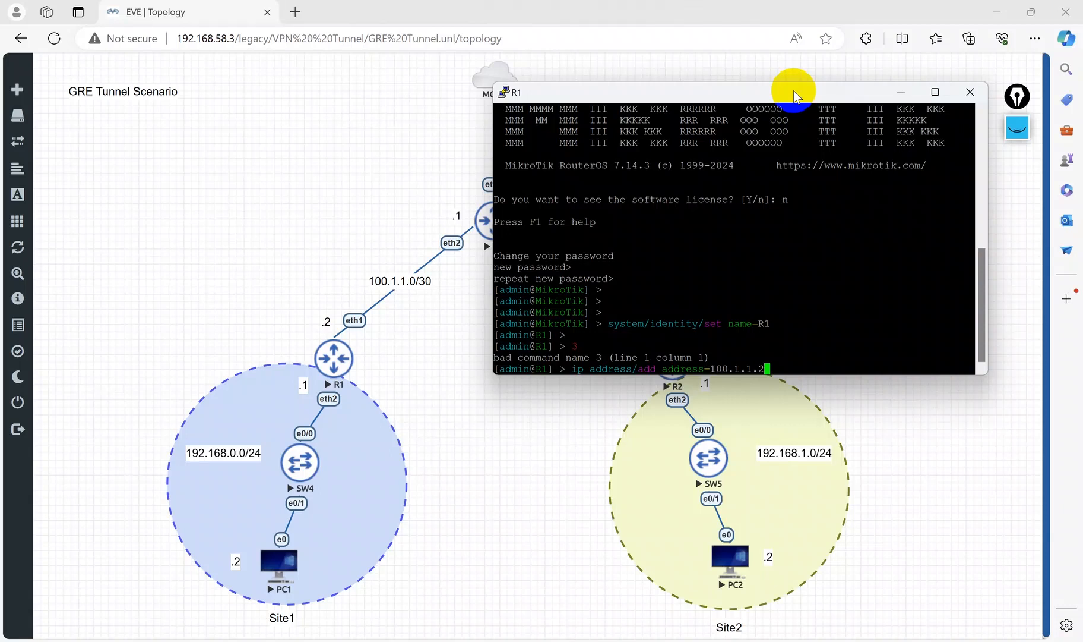
type("/30 interface=ether1 comment=WAN-Address")
key("Return")
key("Return")
key("Return")
type("d")
key("Return")
Step: Add address 192.168.0.1/24 on interface ether2 of R1 with comment LAN-Address
type("ip address/add address=192.168")
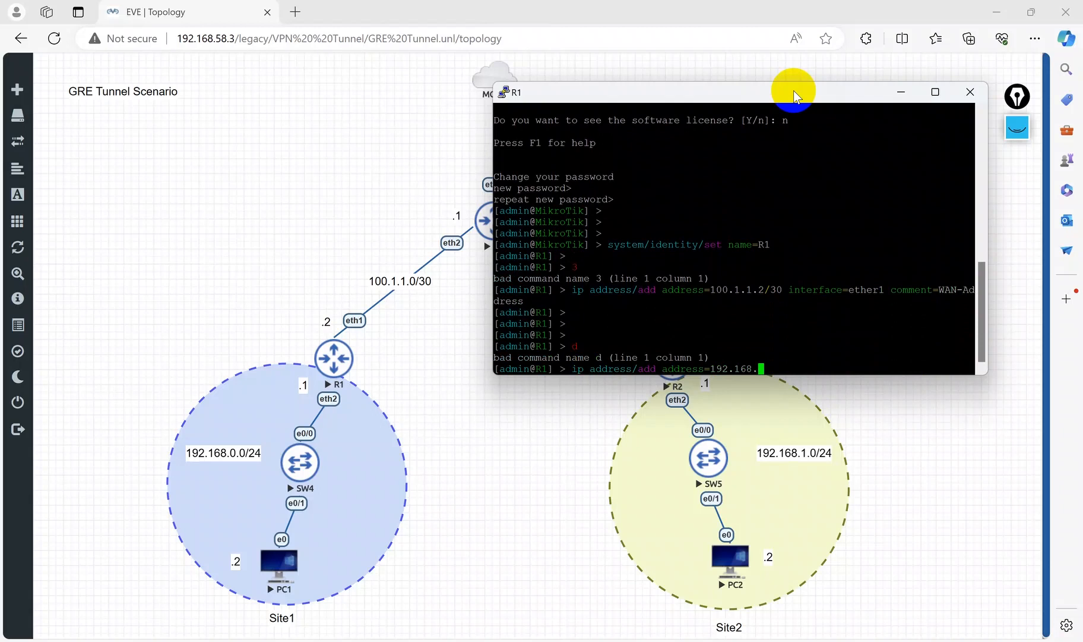
type(".0.1/24")
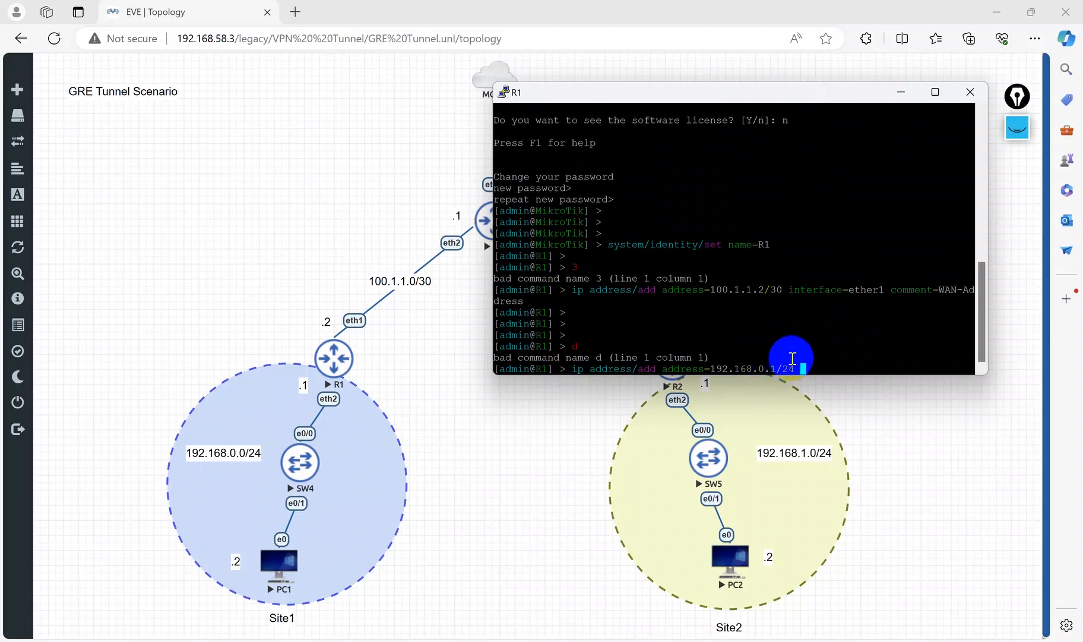
type(" i")
key("Tab")
type("ether2 comment=LAN-Address")
key("Return")
key("Return")
key("Return")
key("Return")
Step: List R1's IP addresses and review the output
type("ip")
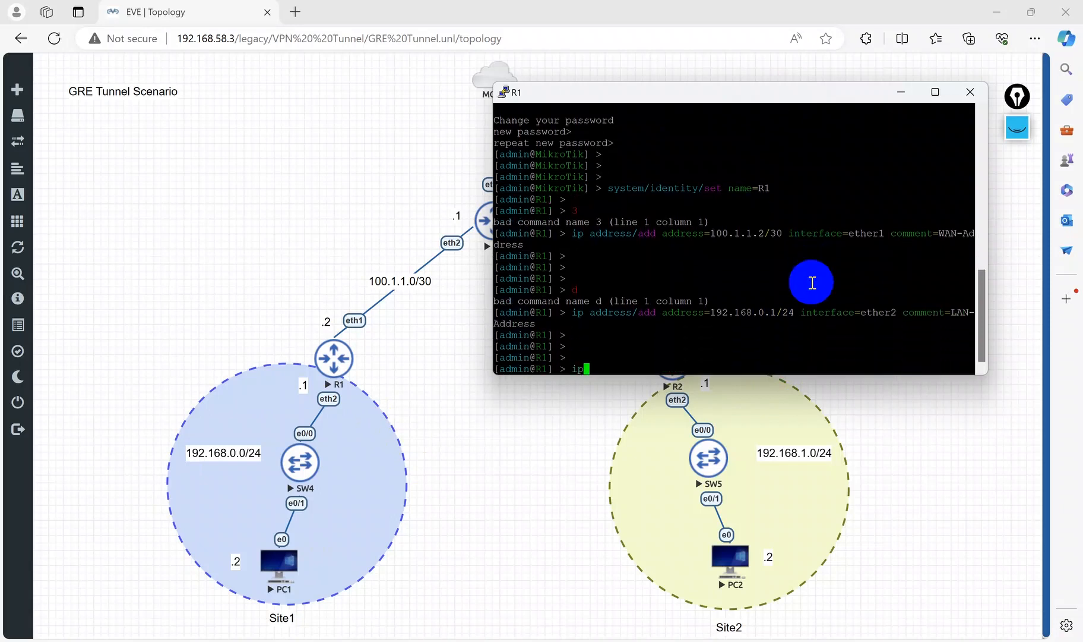
type(" address/print")
key("Return")
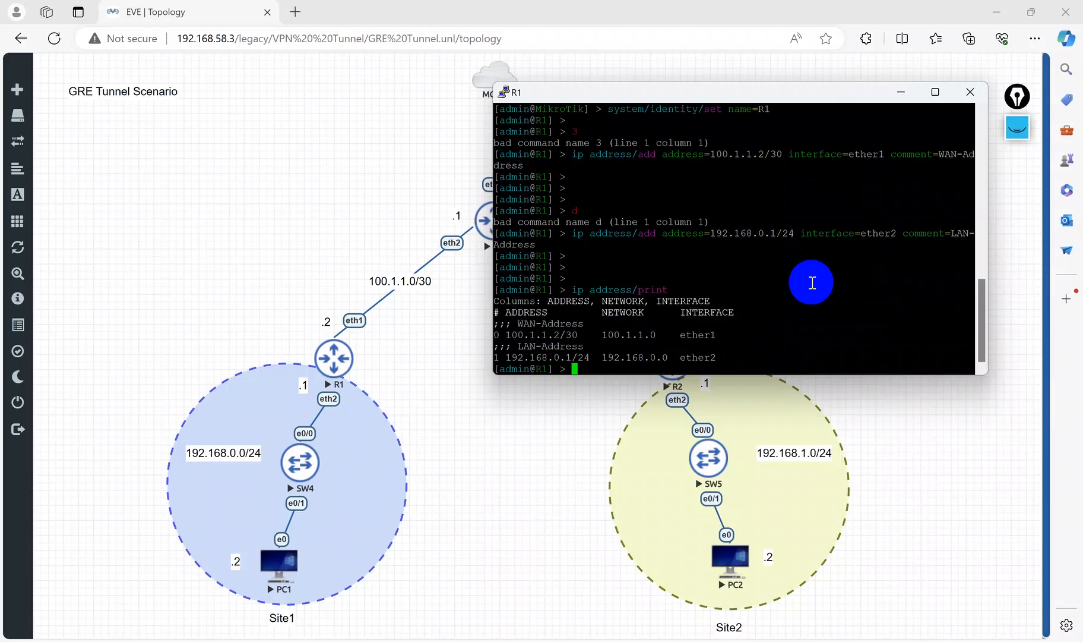
left_click_drag(668, 353, 520, 312)
left_click(693, 255)
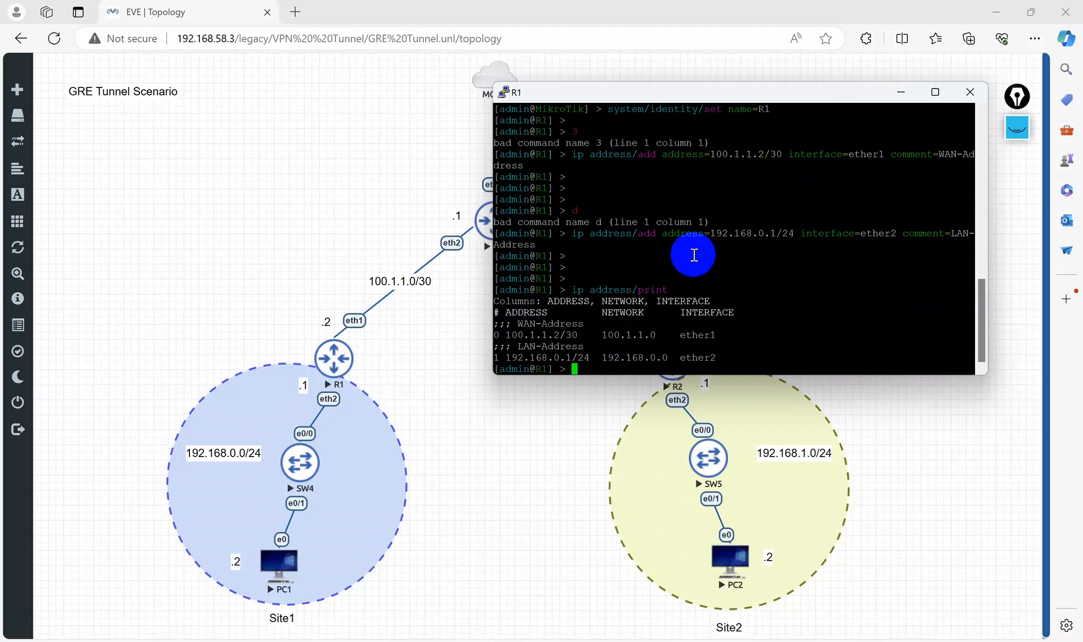
left_click(902, 93)
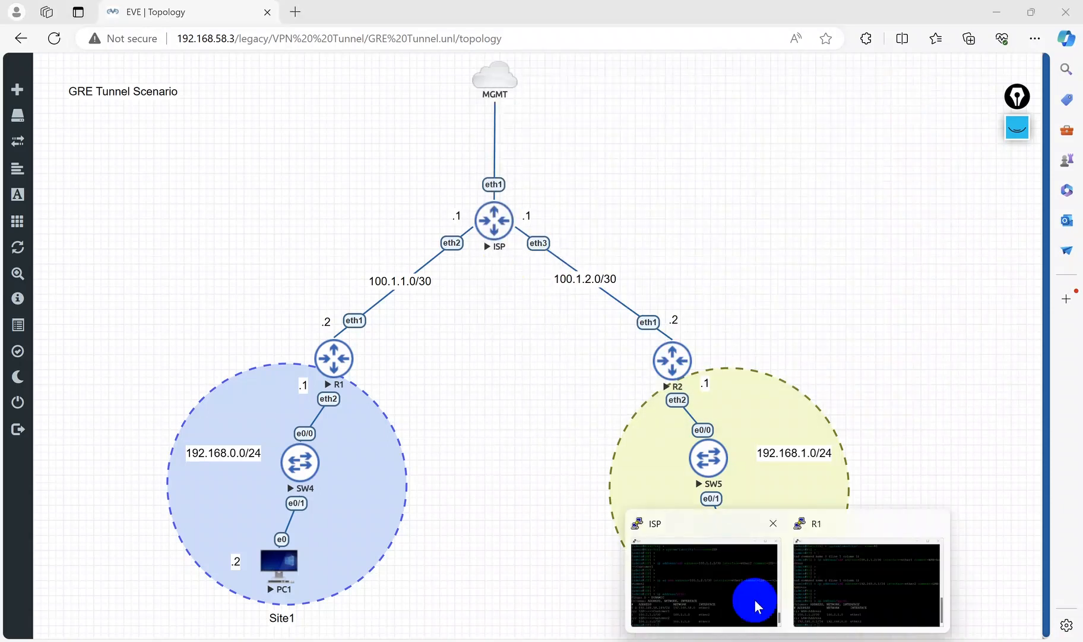
Step: Enable RoMON on the ISP router with enabled=yes
left_click(755, 598)
type("tool/")
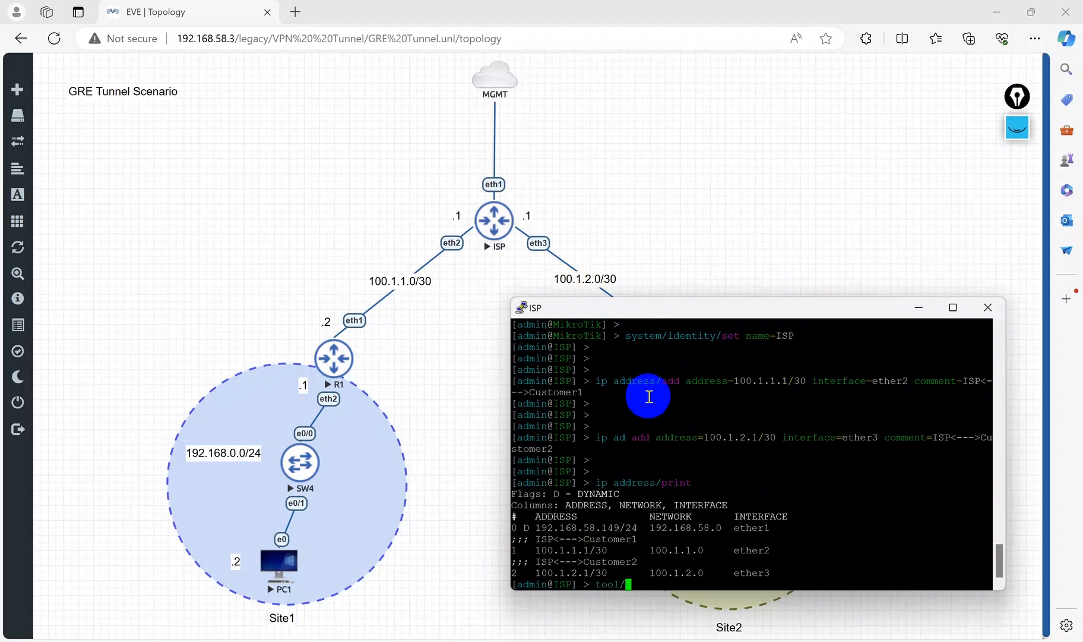
type("romon/set enabled=yes")
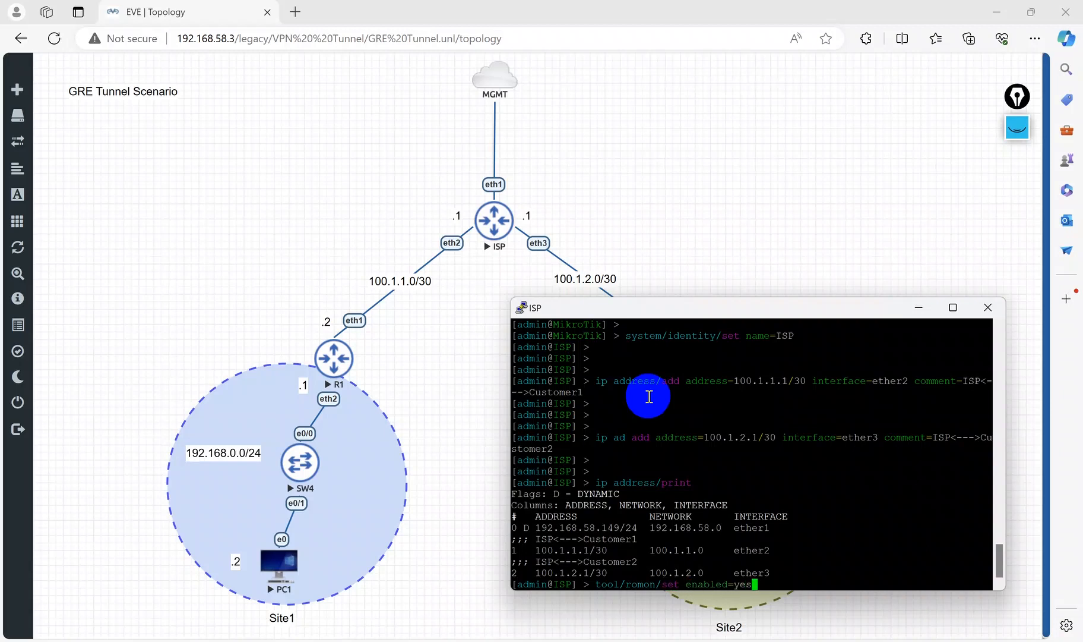
key("Return")
left_click(920, 307)
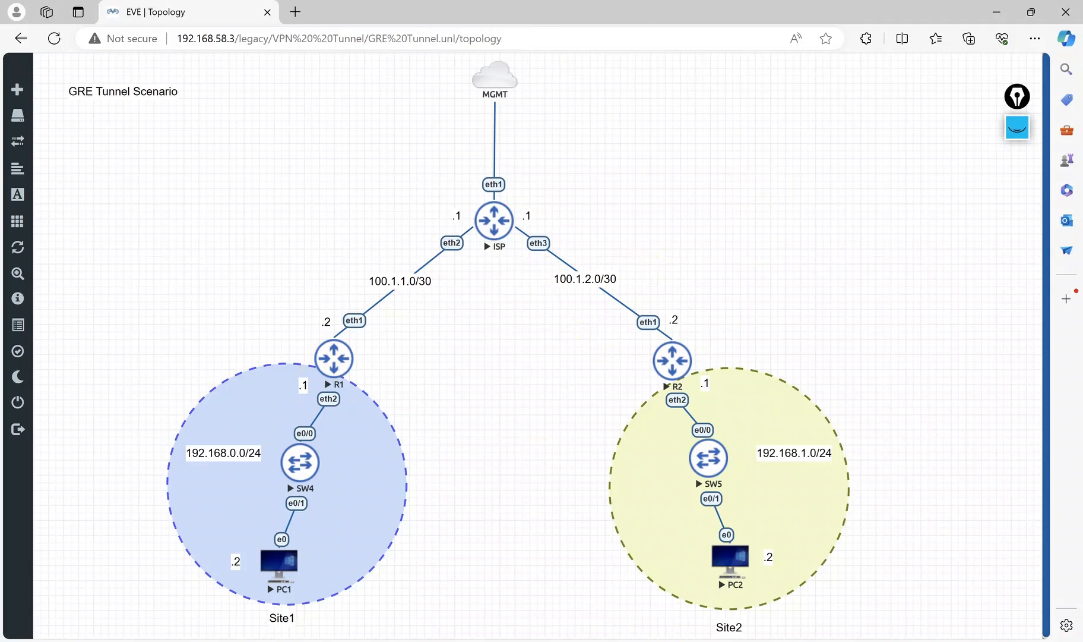
Step: Switch to R1's console and enable RoMON on R1 with enabled=yes
left_click(787, 641)
left_click(852, 571)
left_click(605, 252)
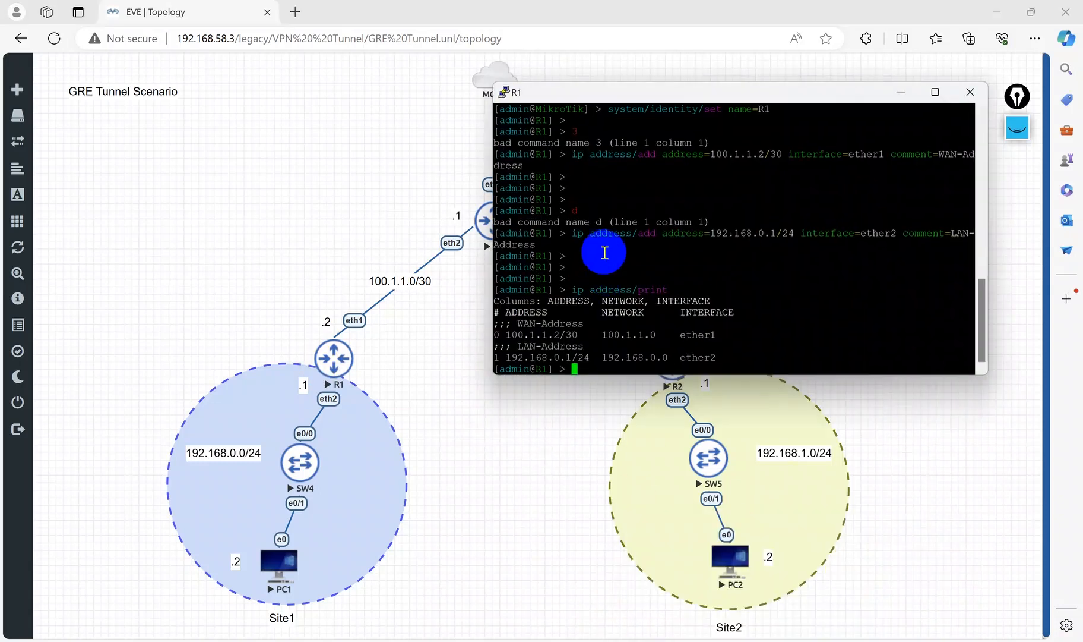
type("tool/romon/set enabled=ye")
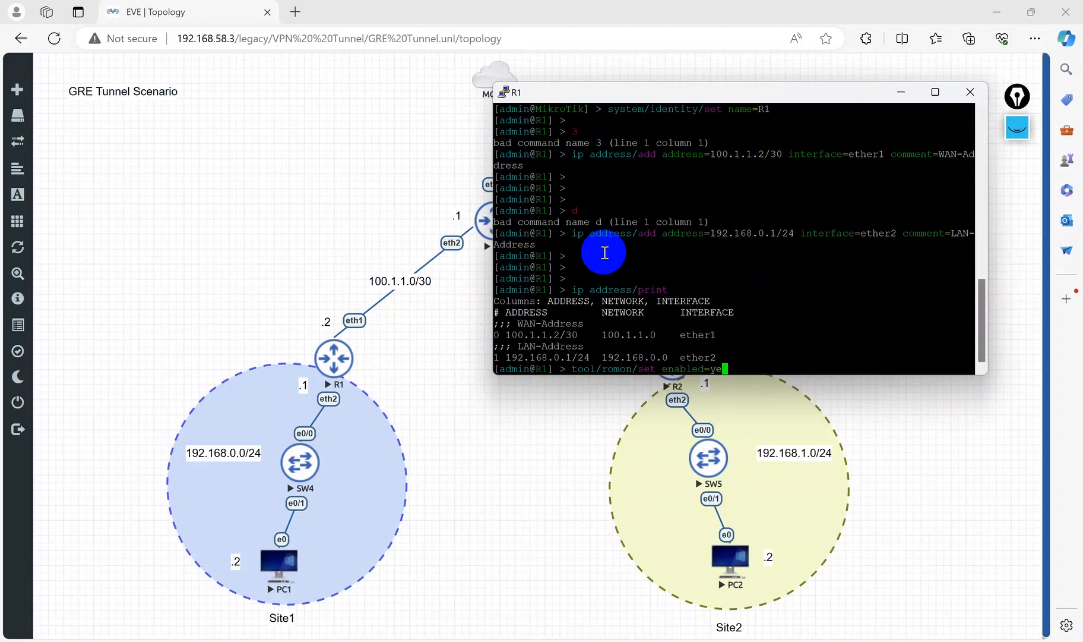
type("s")
key("Return")
Step: Open R2's console, log in as admin, decline the software license and skip the password change
left_click(901, 92)
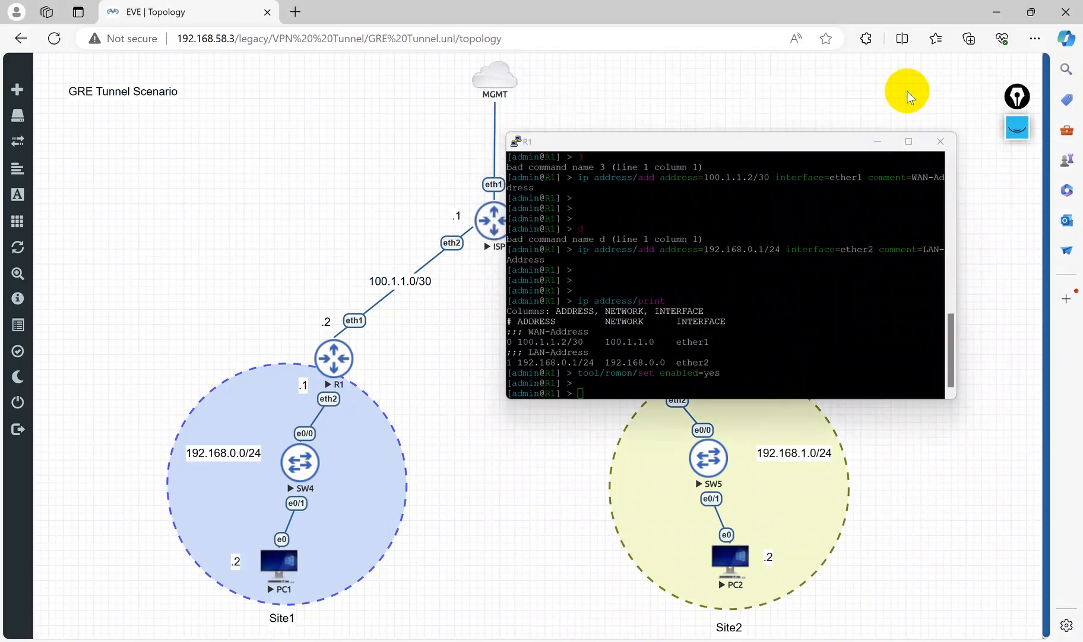
left_click(714, 475)
left_click(675, 354)
left_click(595, 119)
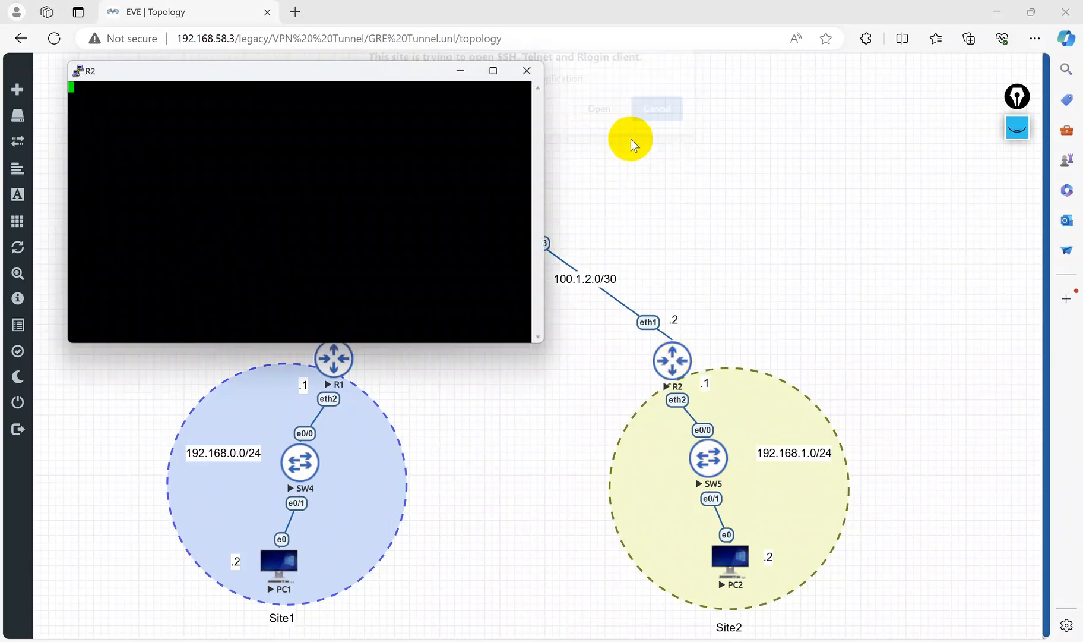
left_click_drag(392, 77, 367, 336)
type("admin")
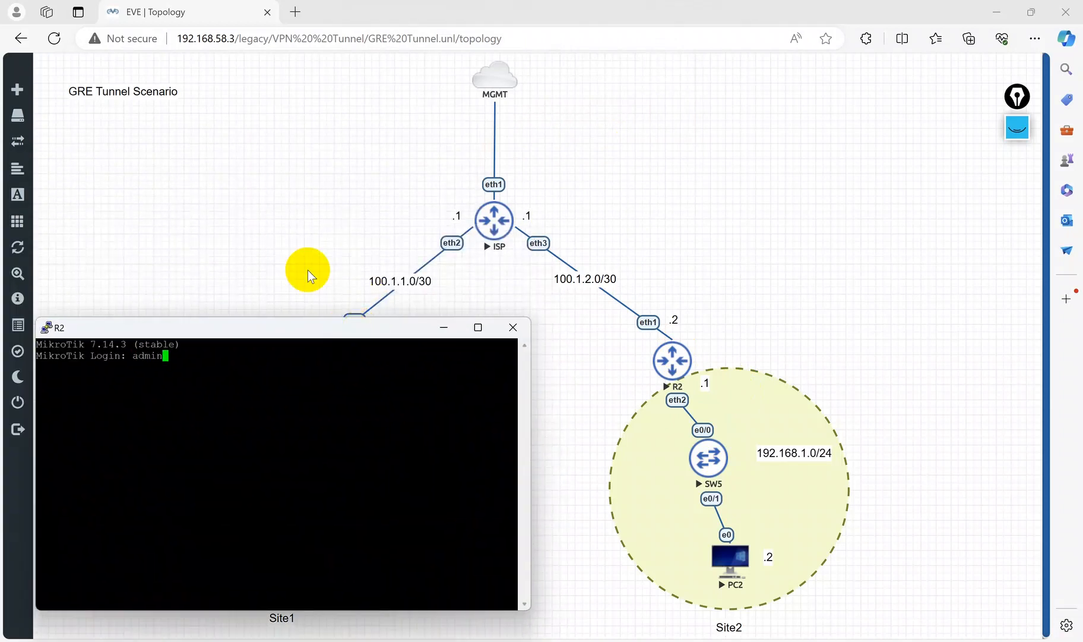
key("Return")
key("Return")
type("n")
key("Return")
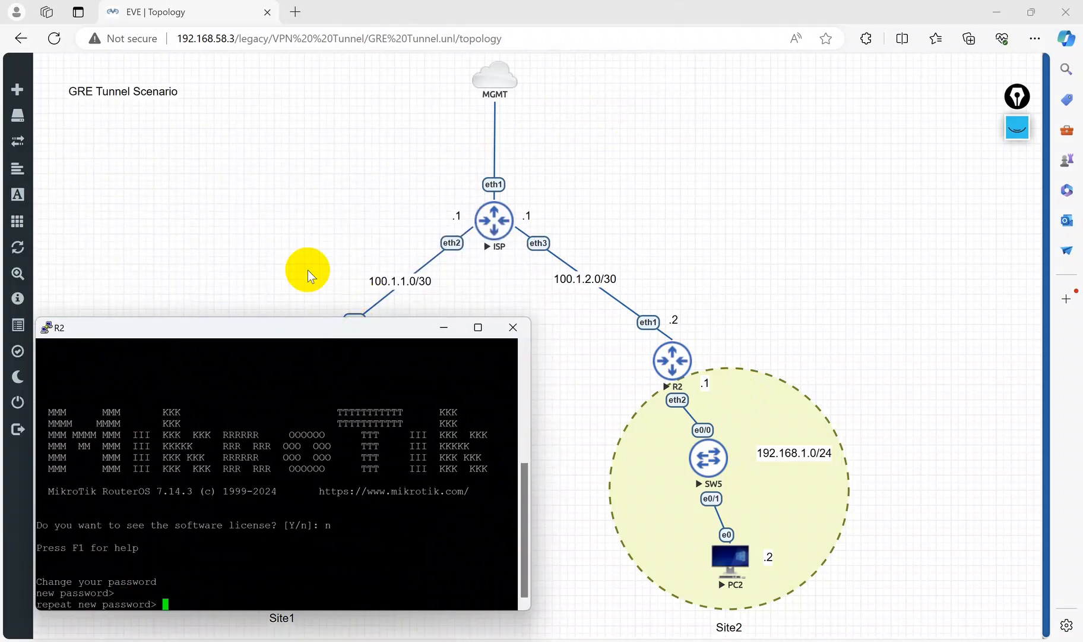
key("Return")
key("Return")
Step: Set R2's system identity name to R2
key("Return")
key("ctrl+c")
key("ctrl+x")
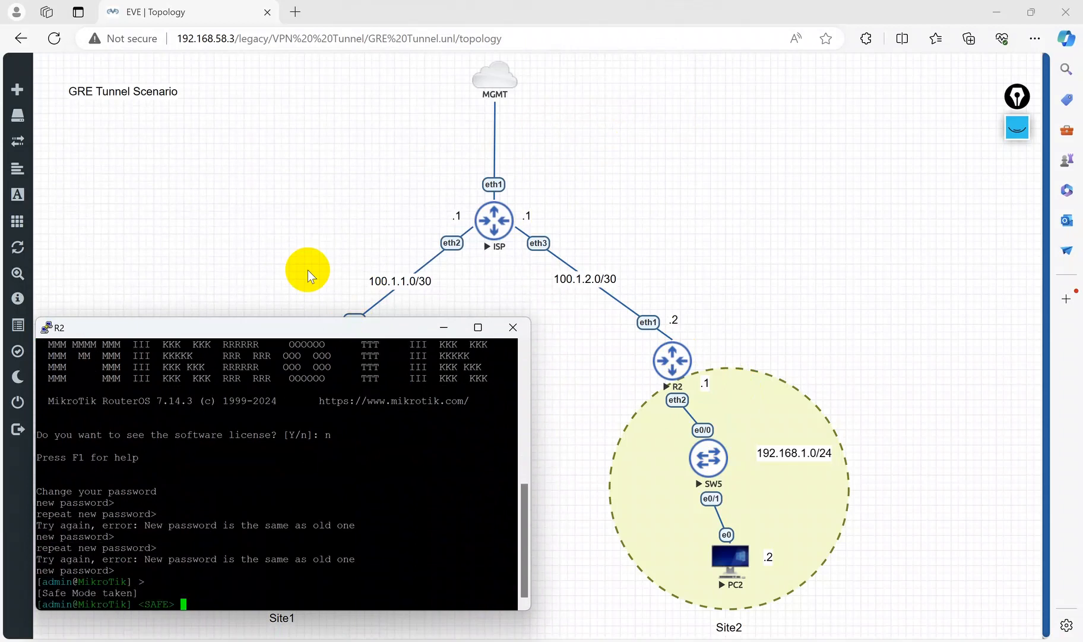
key("ctrl+x")
key("Return")
key("Return")
key("Return")
type("s")
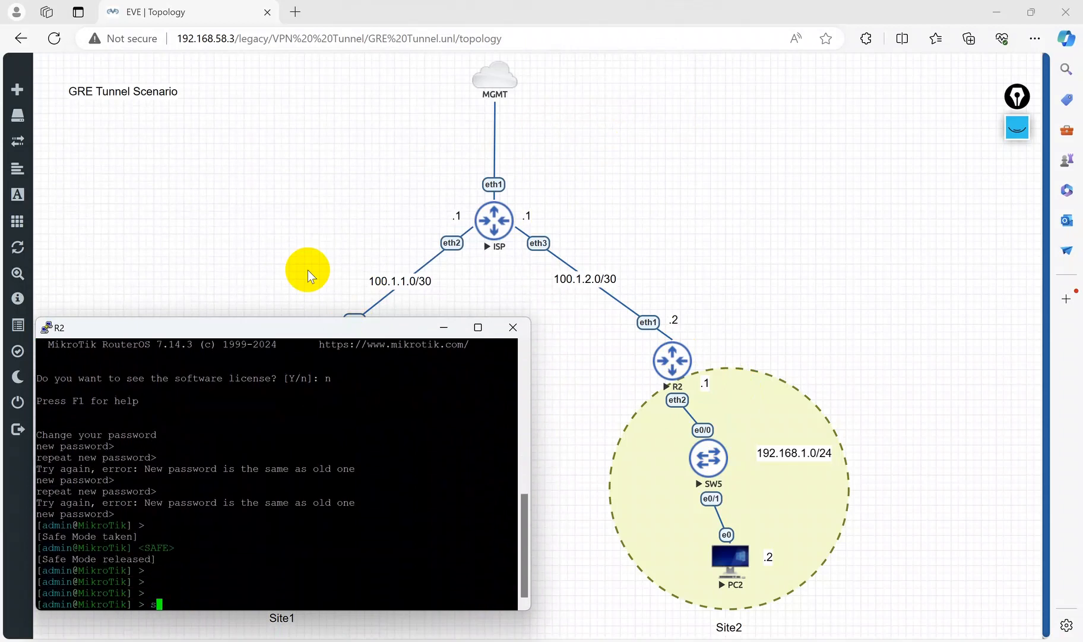
type("ystem/identity/set name=R2")
key("Return")
key("Return")
Step: Add address 100.1.2.2/30 on interface ether1 of R2 with comment WAN-Address
type("ip a")
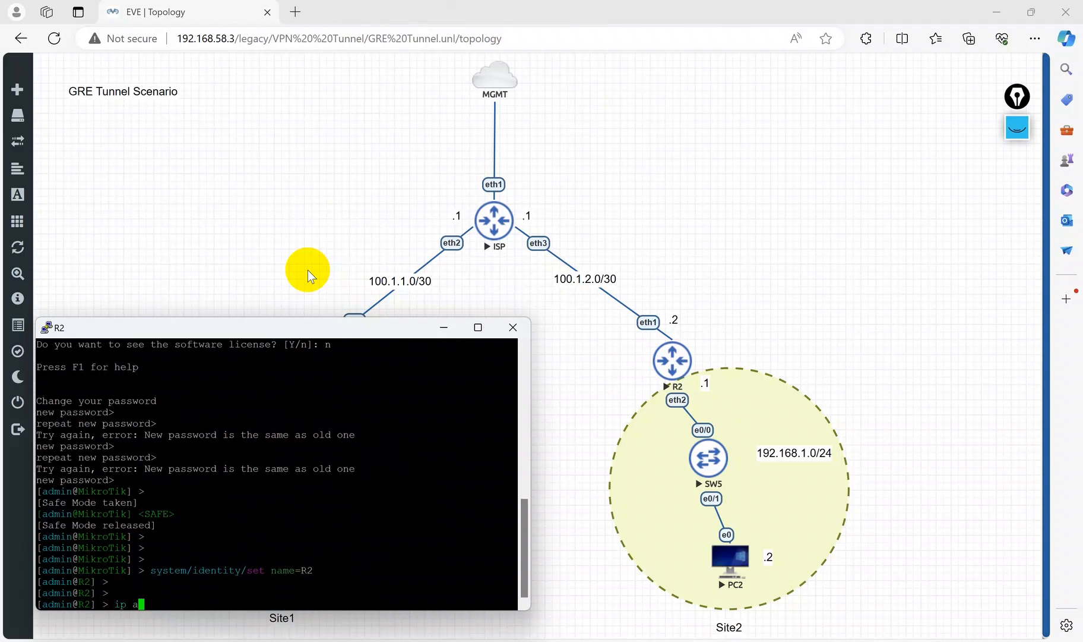
type("ddress/add address=100")
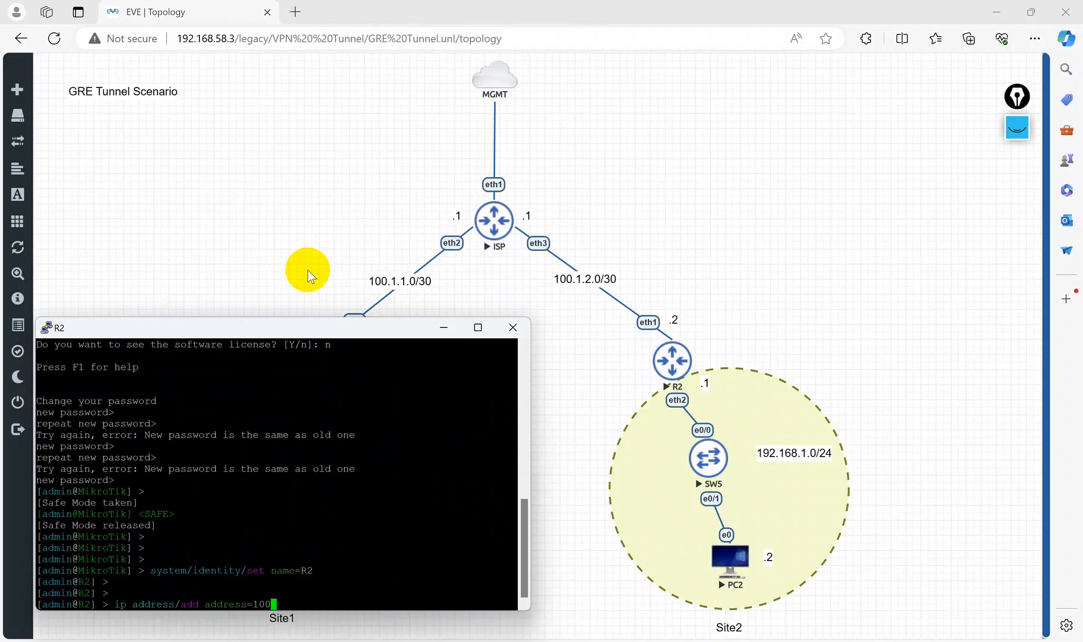
type(".1.2.2/30 interface=ether1 comment=WAN")
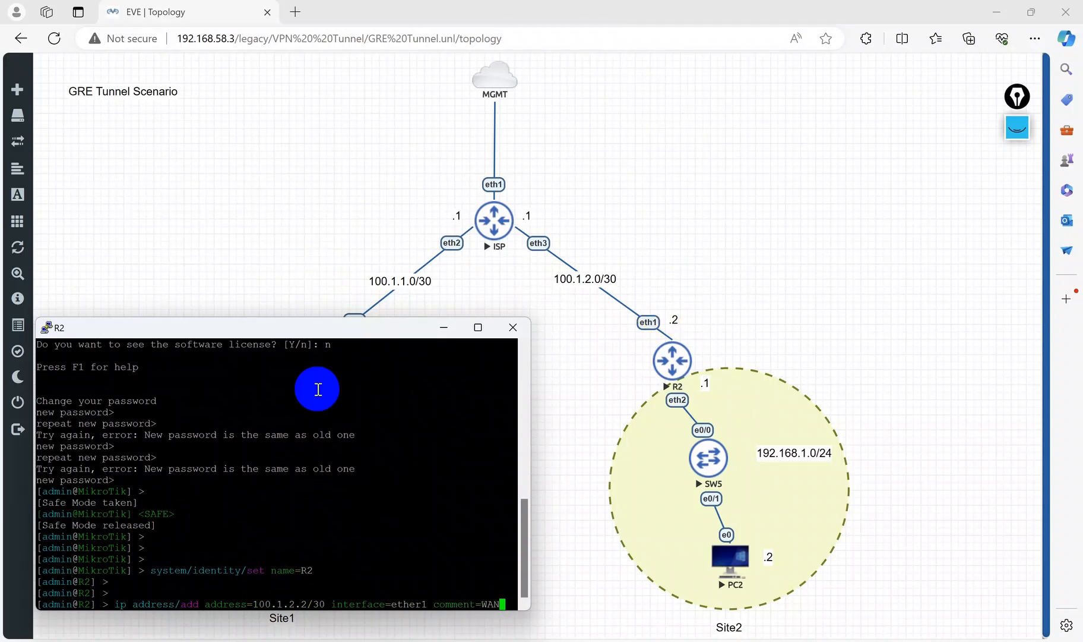
type("ddress")
key("Return")
key("Return")
key("Return")
key("Return")
key("Return")
key("Return")
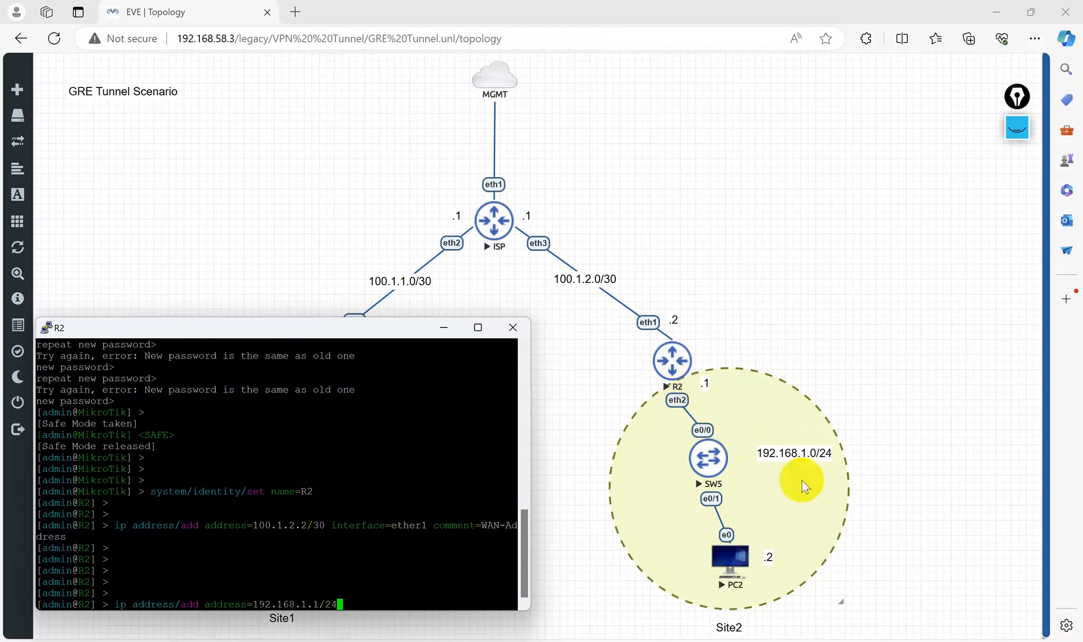
Step: Add address 192.168.1.1/24 on interface ether2 of R2 with comment LAN-Address
left_click(359, 526)
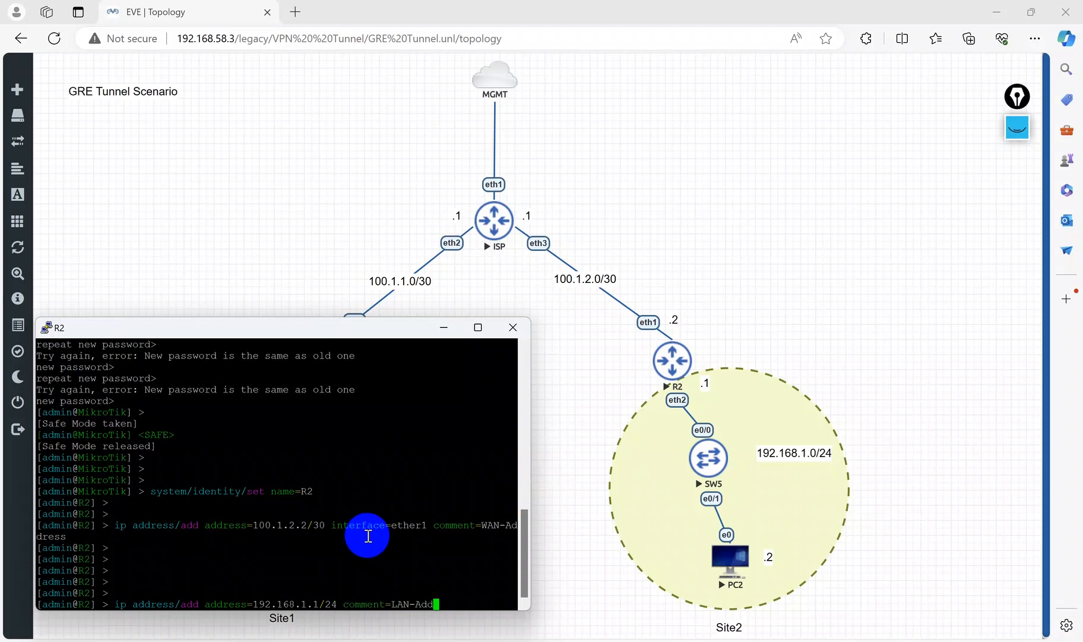
type("s")
key("Return")
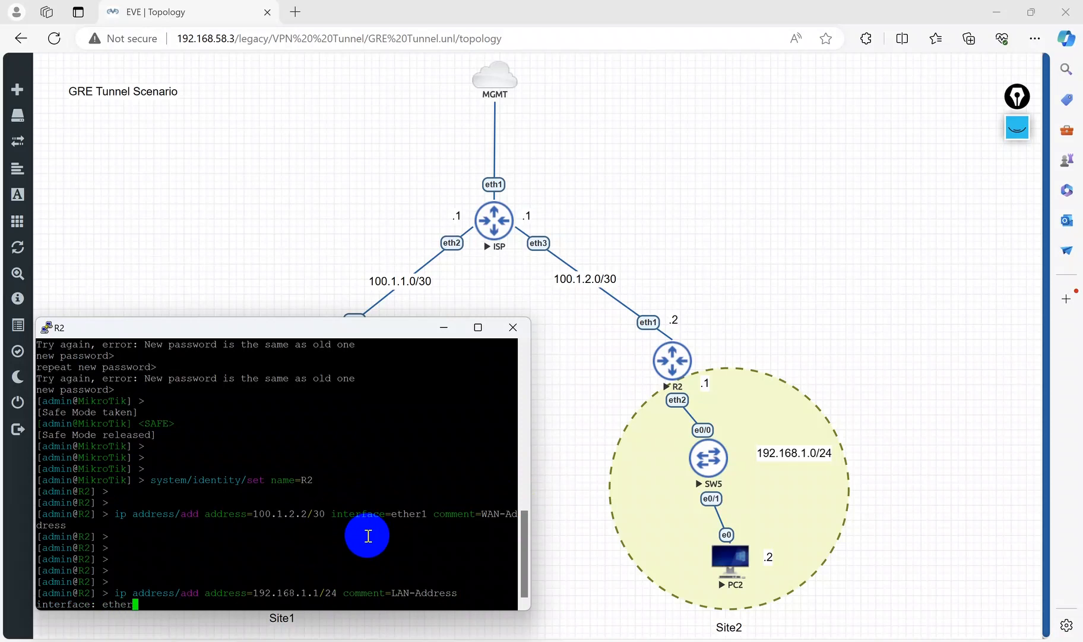
key("Return")
key("Return")
key("Return")
key("Return")
key("Return")
key("Return")
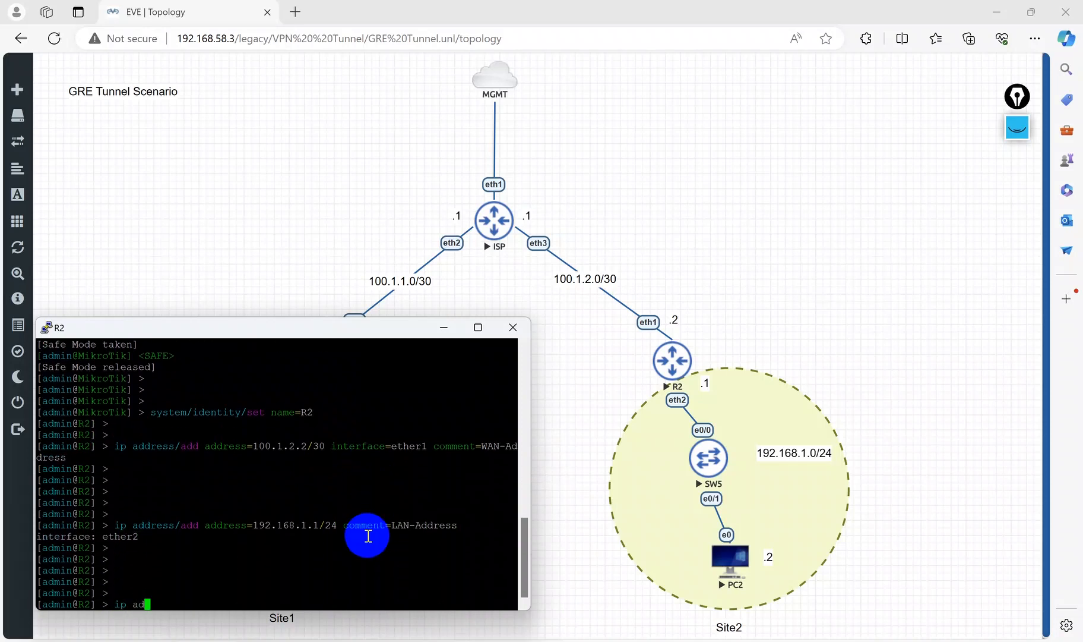
Step: List R2's IP addresses and enable RoMON on R2 with enabled=yes
type("ip address/print")
key("Return")
left_click_drag(256, 594, 86, 552)
left_click(212, 477)
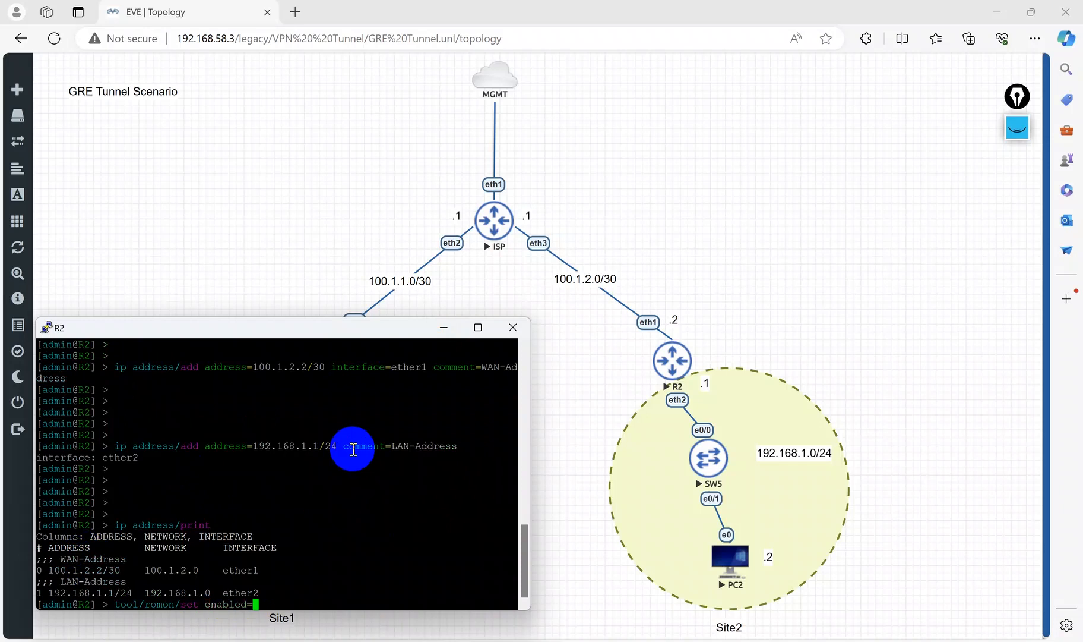
key("Return")
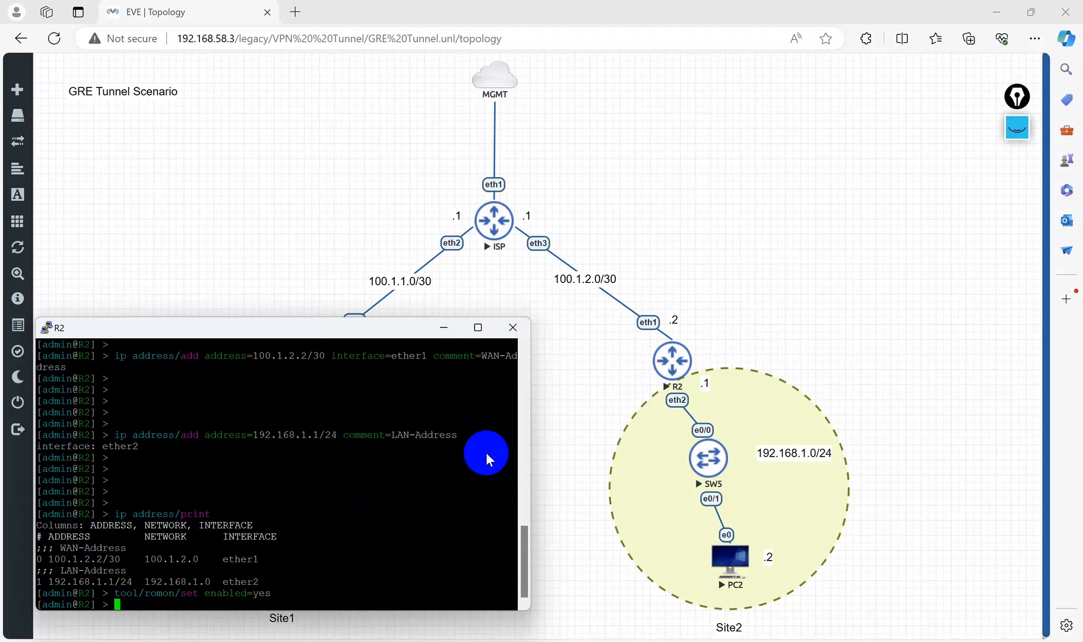
Step: In WinBox, connect to R1 through RoMON using the ISP as agent, skipping the password change
left_click(443, 327)
key("alt+Tab")
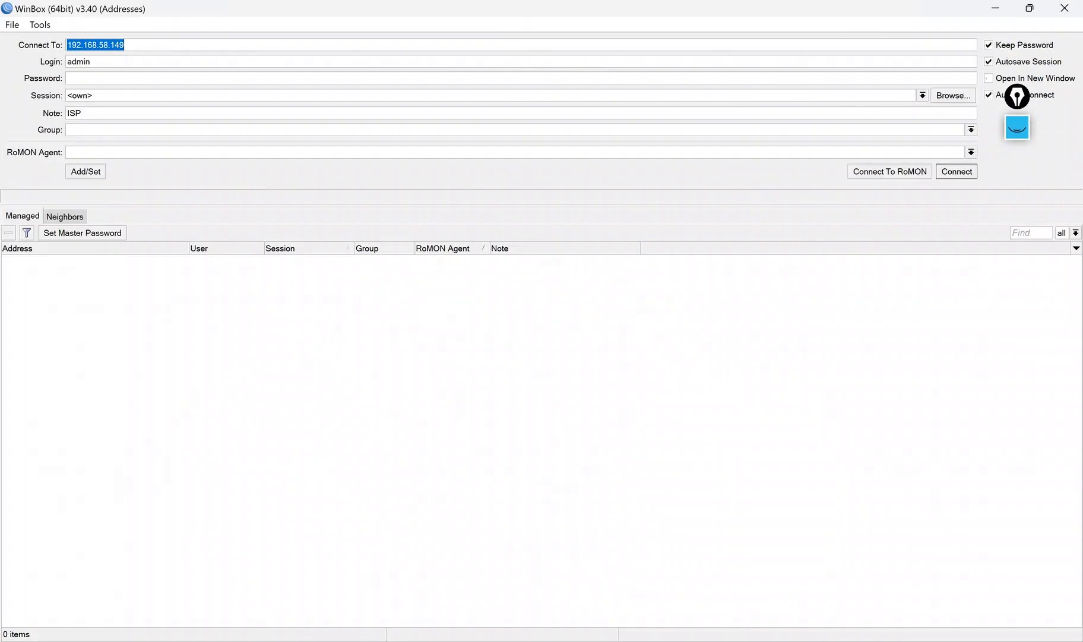
left_click(876, 174)
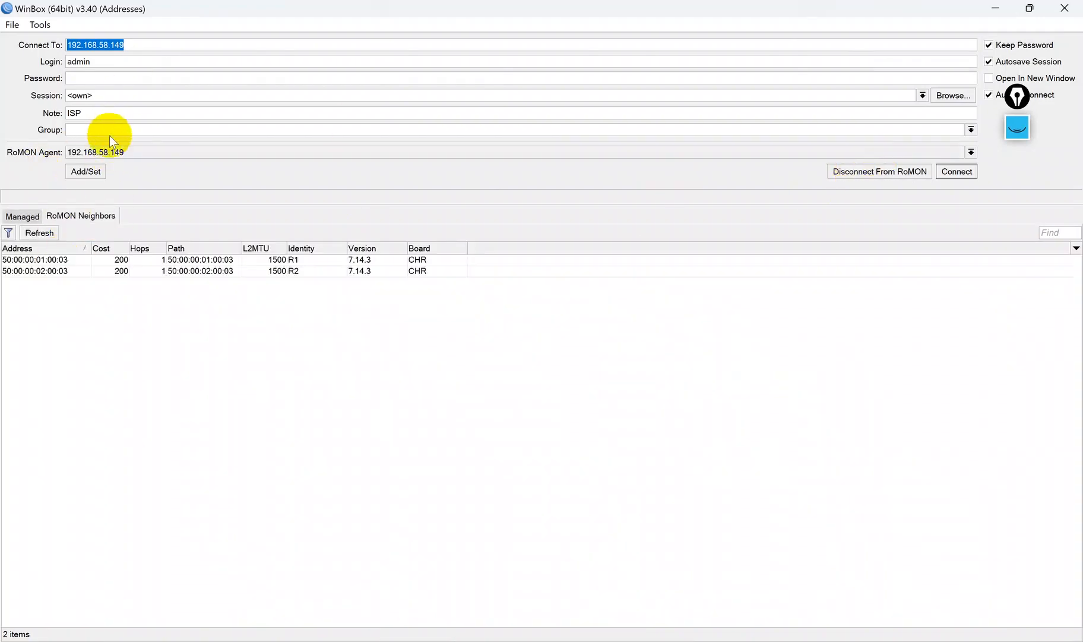
left_click(43, 259)
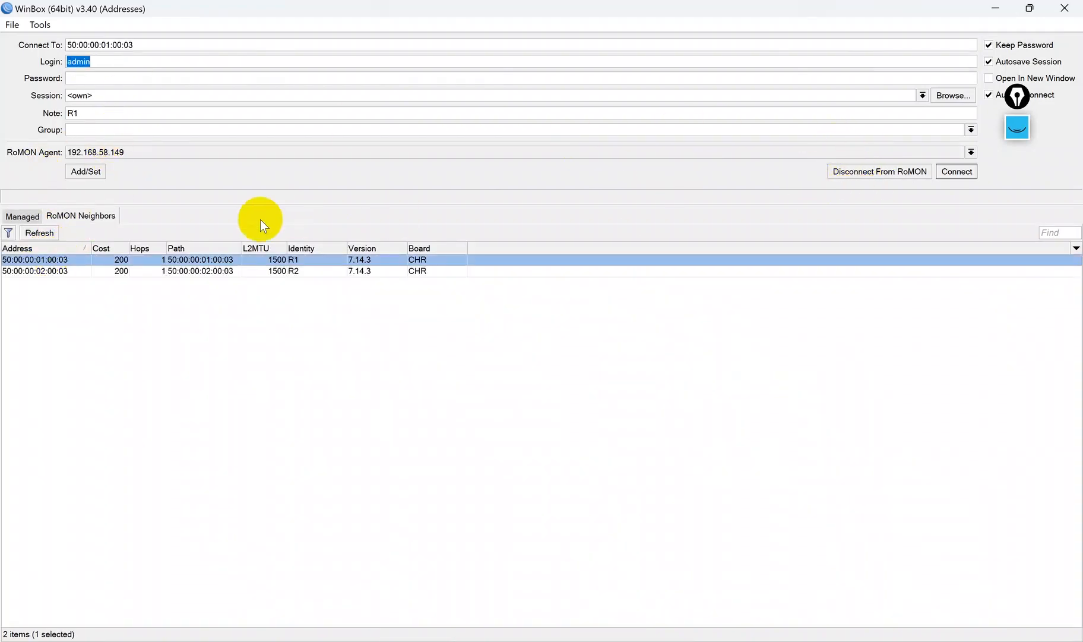
left_click(949, 171)
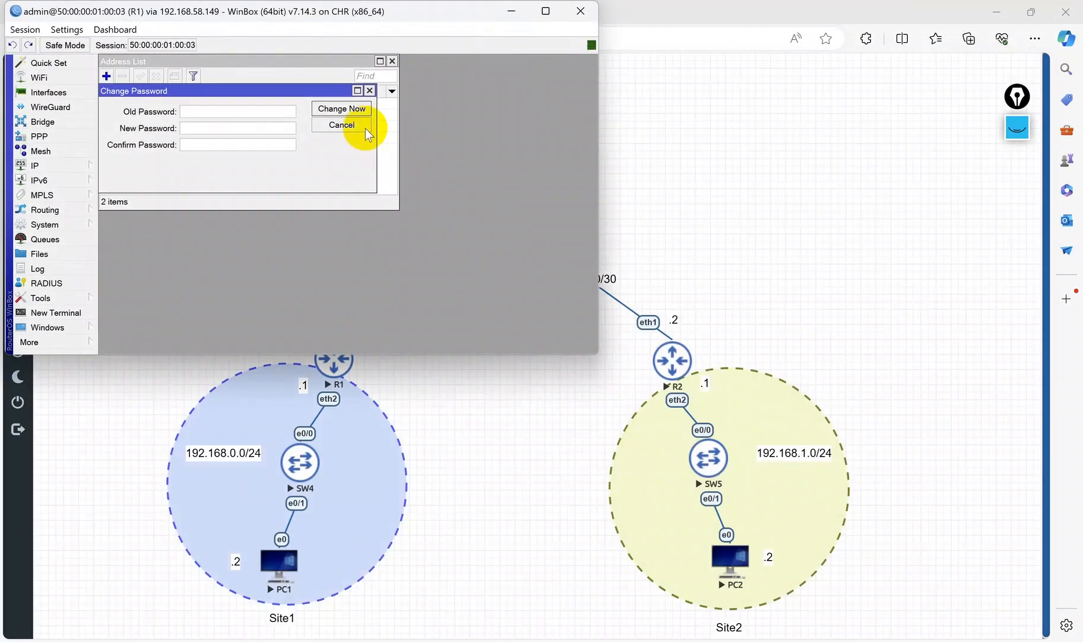
left_click(361, 127)
double_click(407, 20)
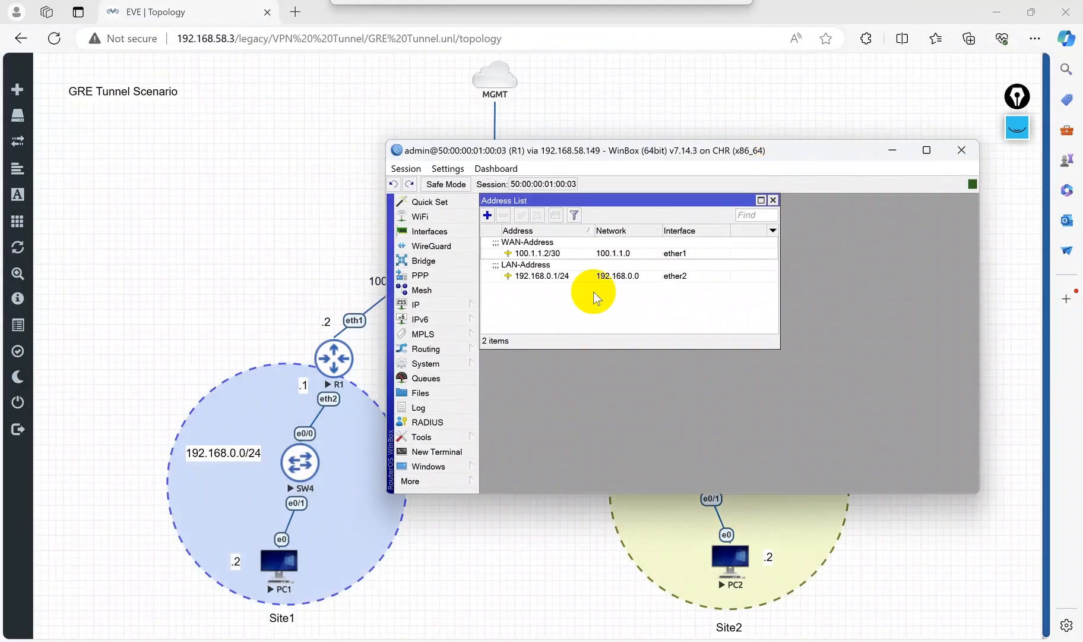
left_click_drag(659, 160, 272, 91)
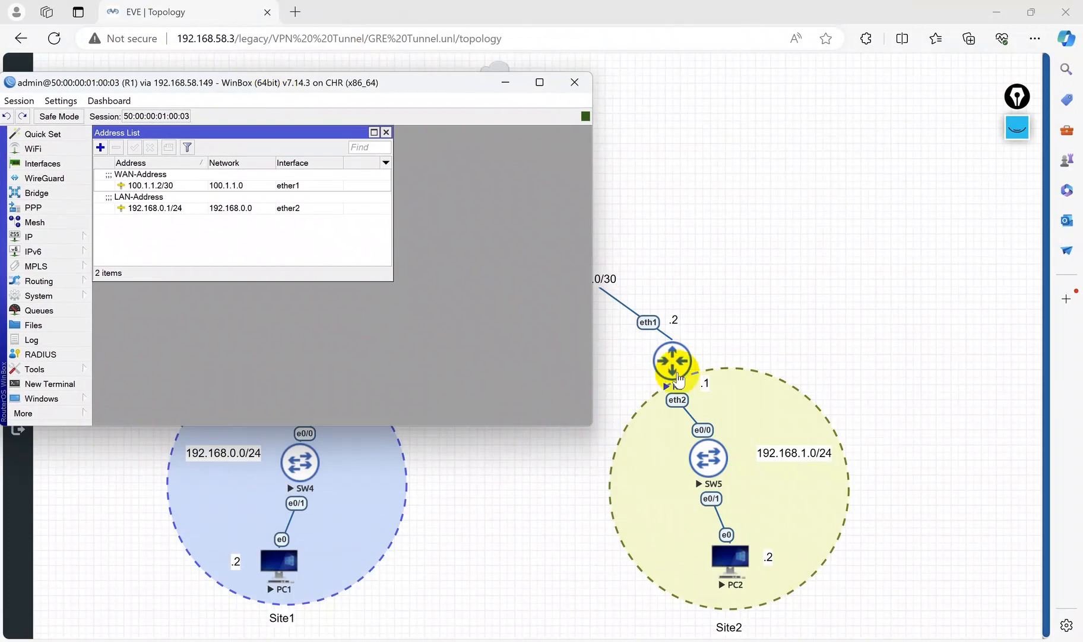
left_click_drag(412, 95, 449, 331)
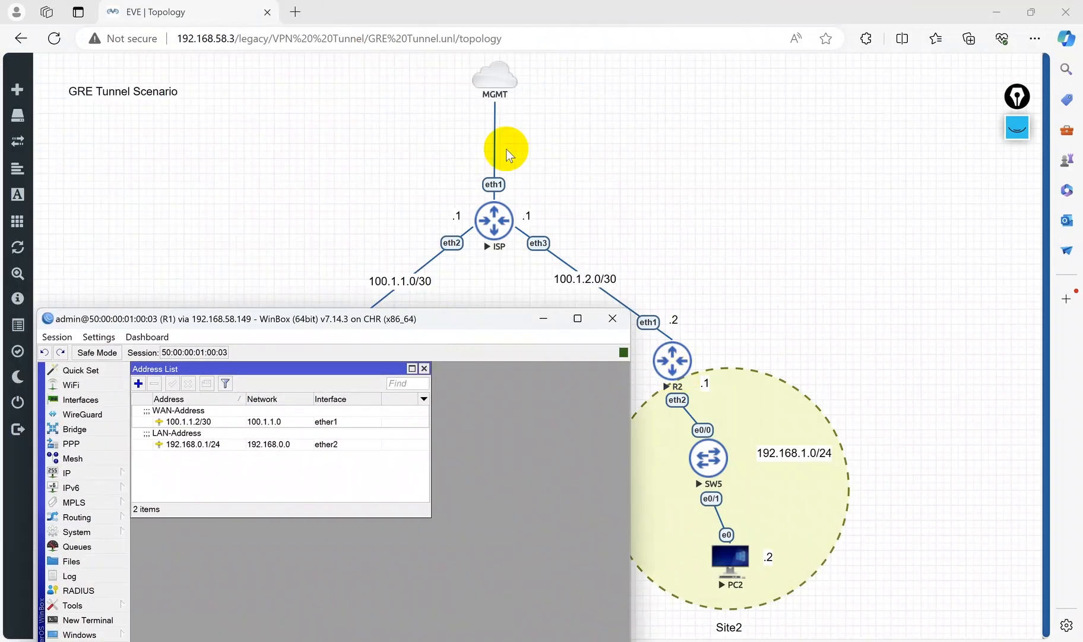
Step: Reopen the WinBox launcher and connect to R2 through RoMON, skipping the password change
left_click(998, 12)
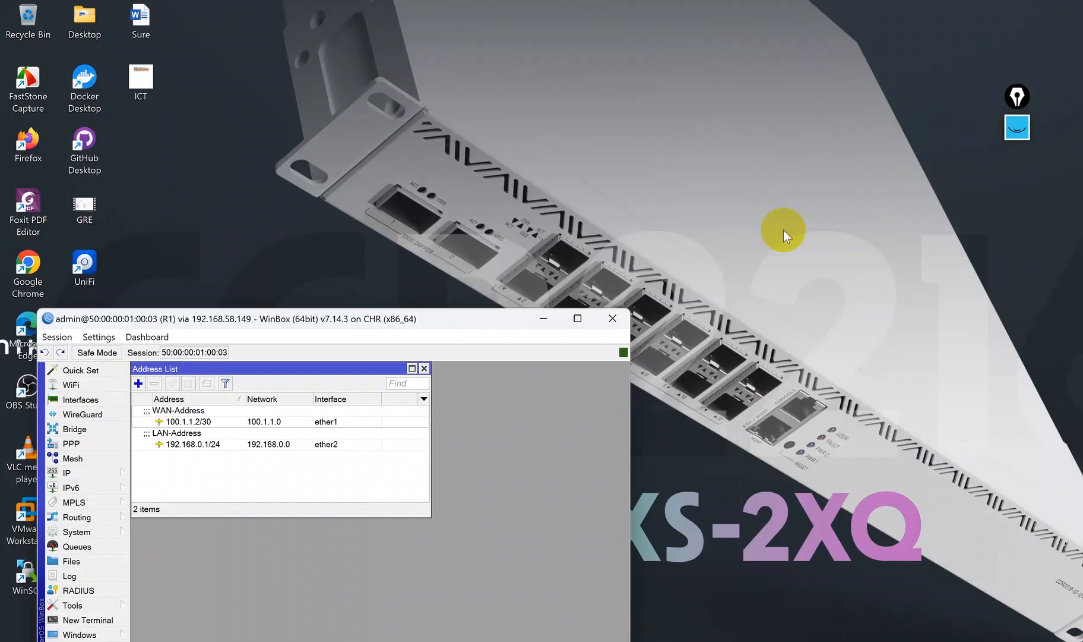
left_click(563, 640)
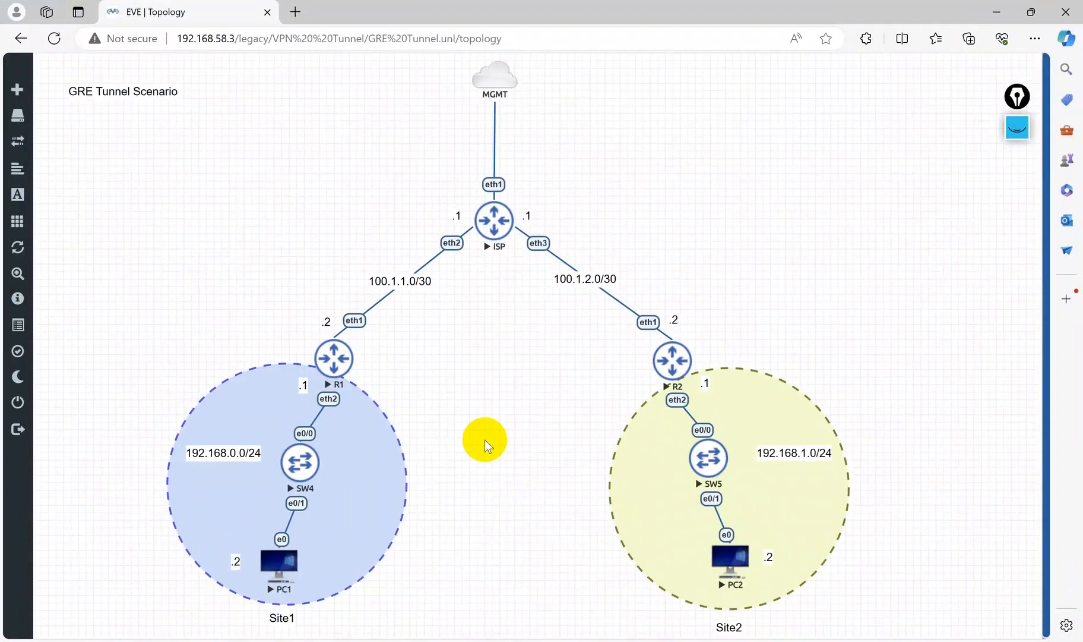
left_click(558, 641)
left_click_drag(336, 320, 328, 109)
right_click(630, 639)
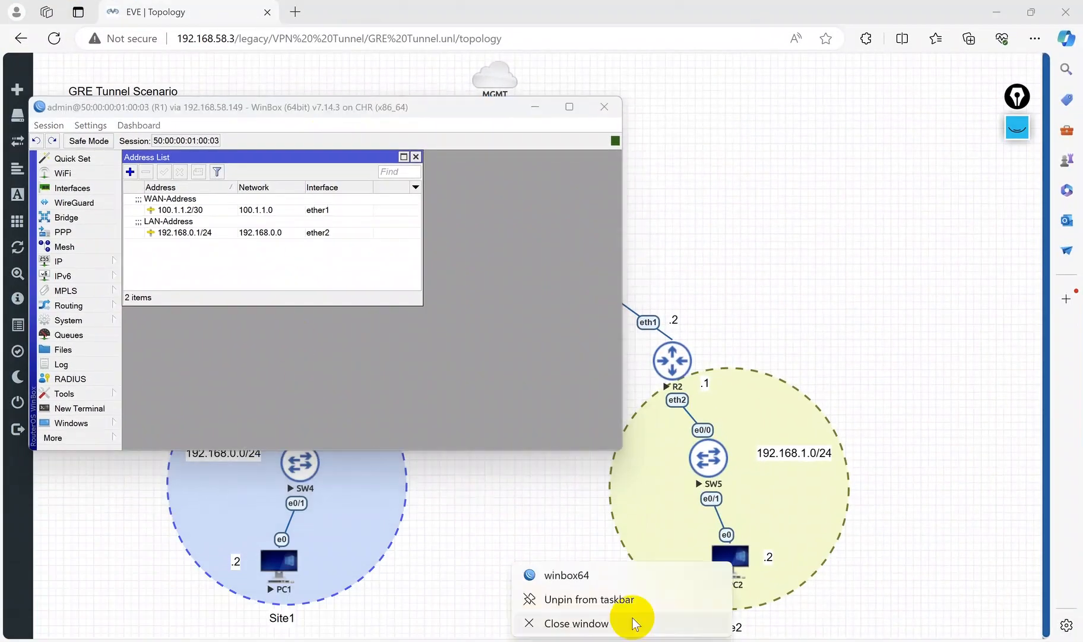
left_click(624, 566)
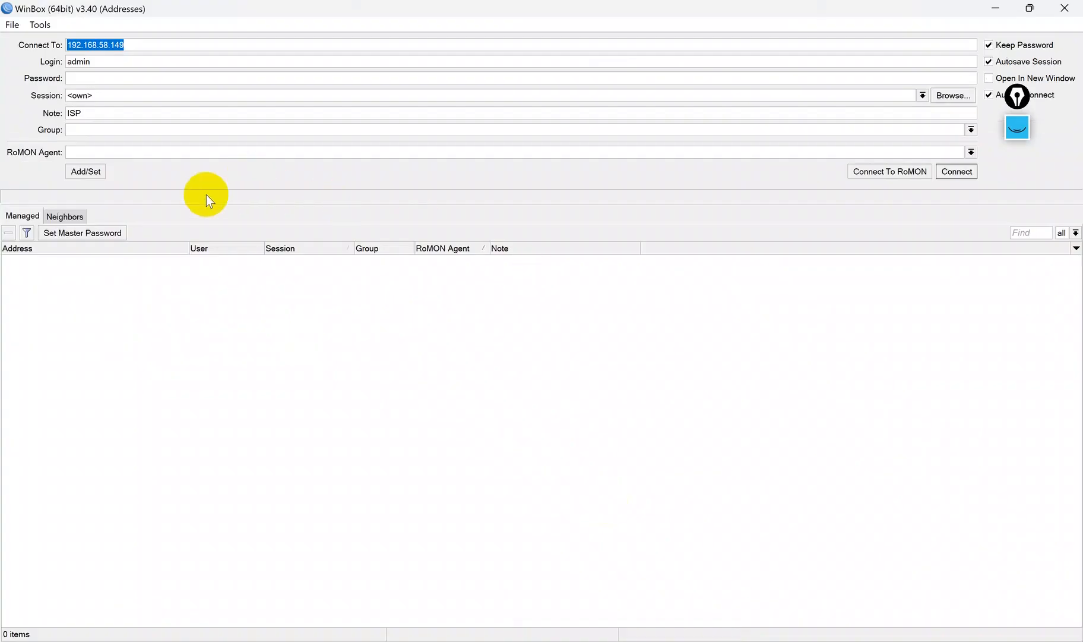
left_click(860, 170)
left_click(60, 273)
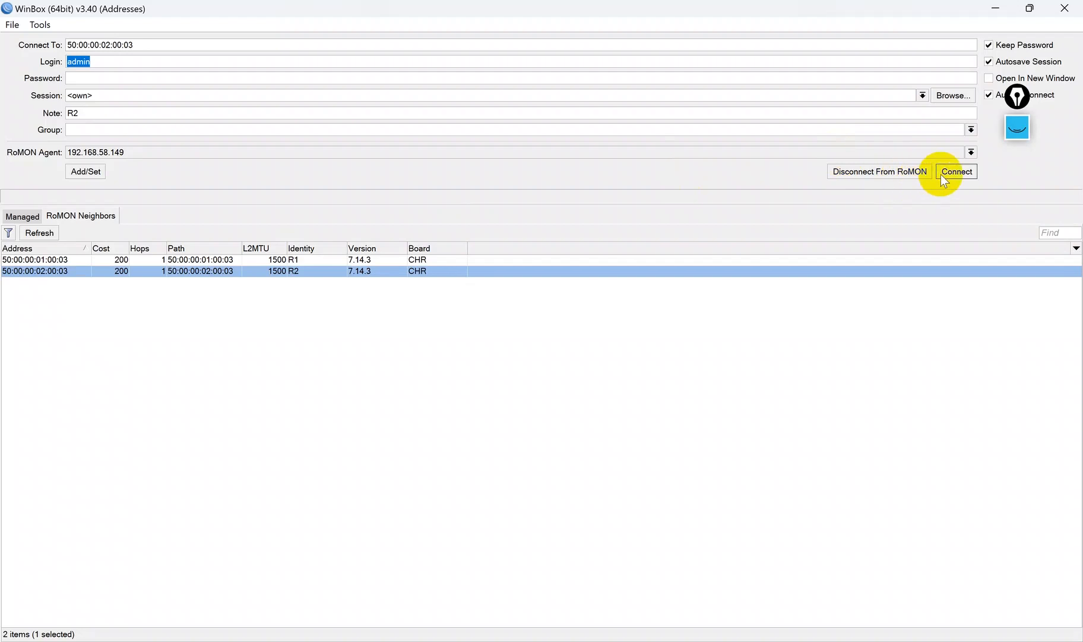
left_click(958, 173)
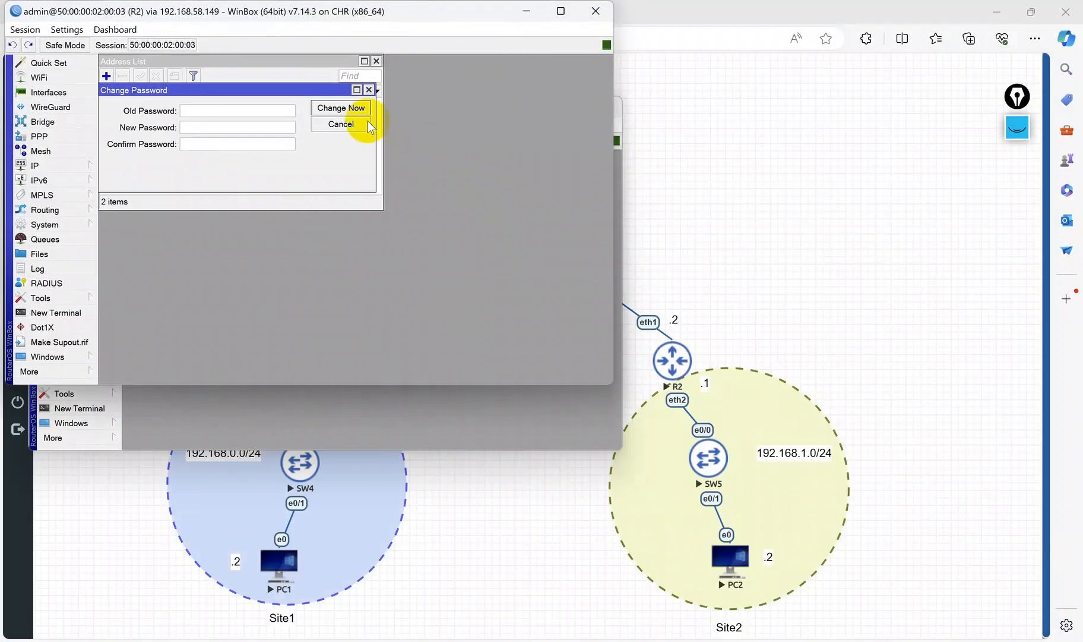
left_click(367, 125)
left_click_drag(372, 23, 924, 125)
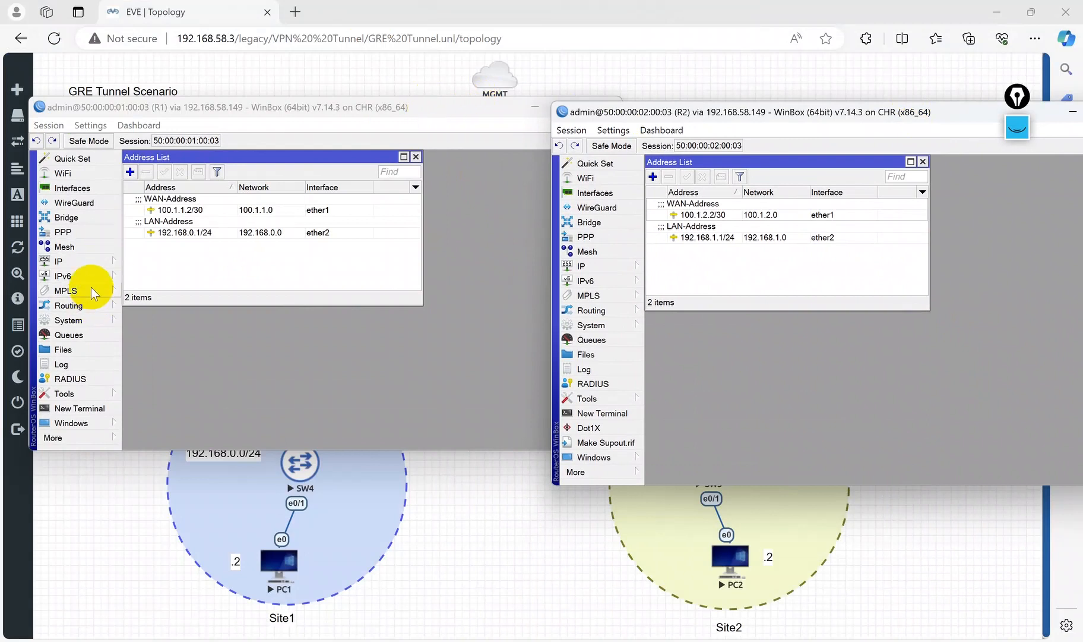
Step: Open R1's IP route list in WinBox to review its routes
left_click(89, 261)
left_click(450, 6)
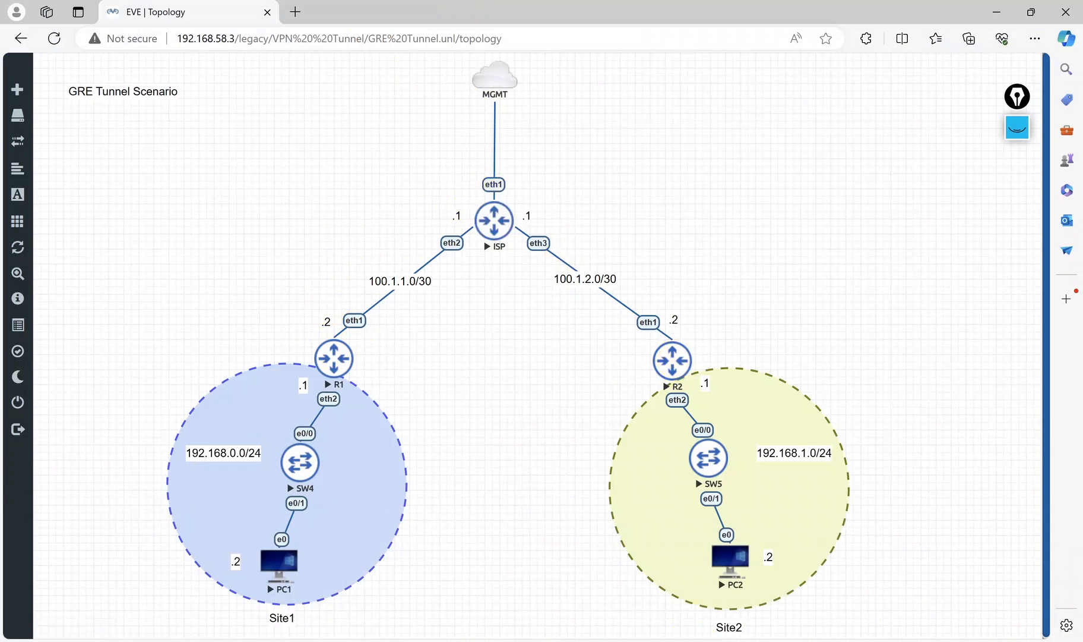
key("alt+Tab")
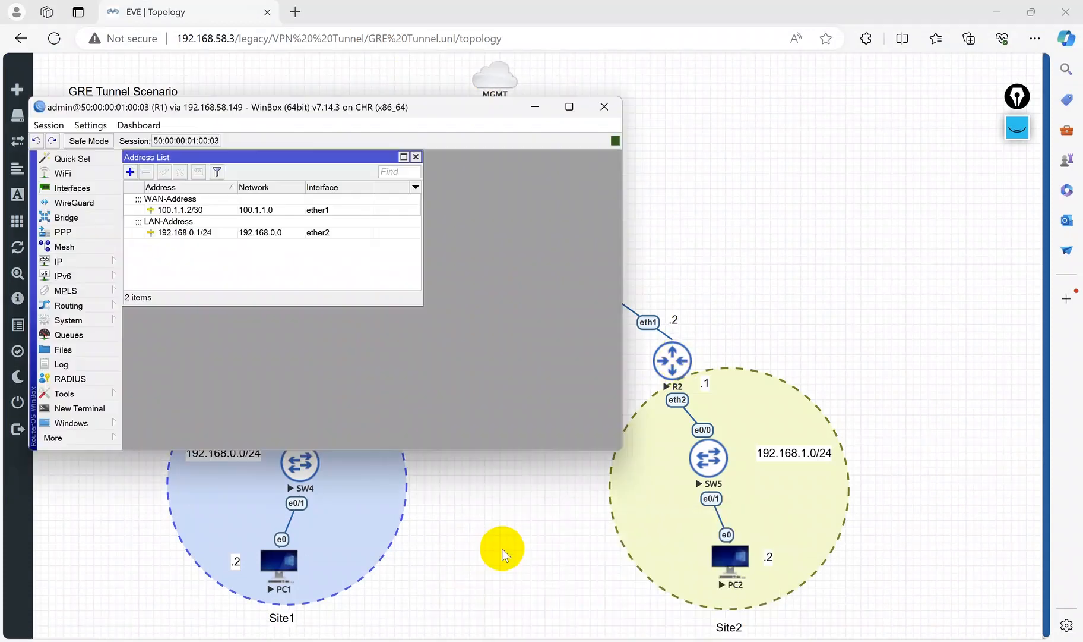
left_click(83, 261)
left_click(144, 471)
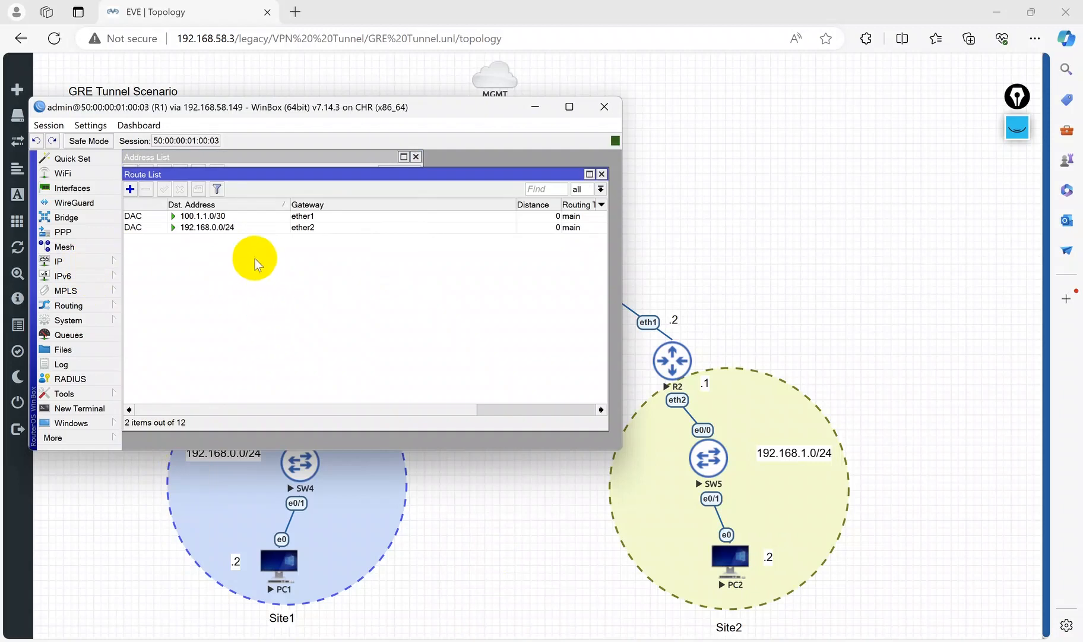
left_click_drag(214, 110, 430, 456)
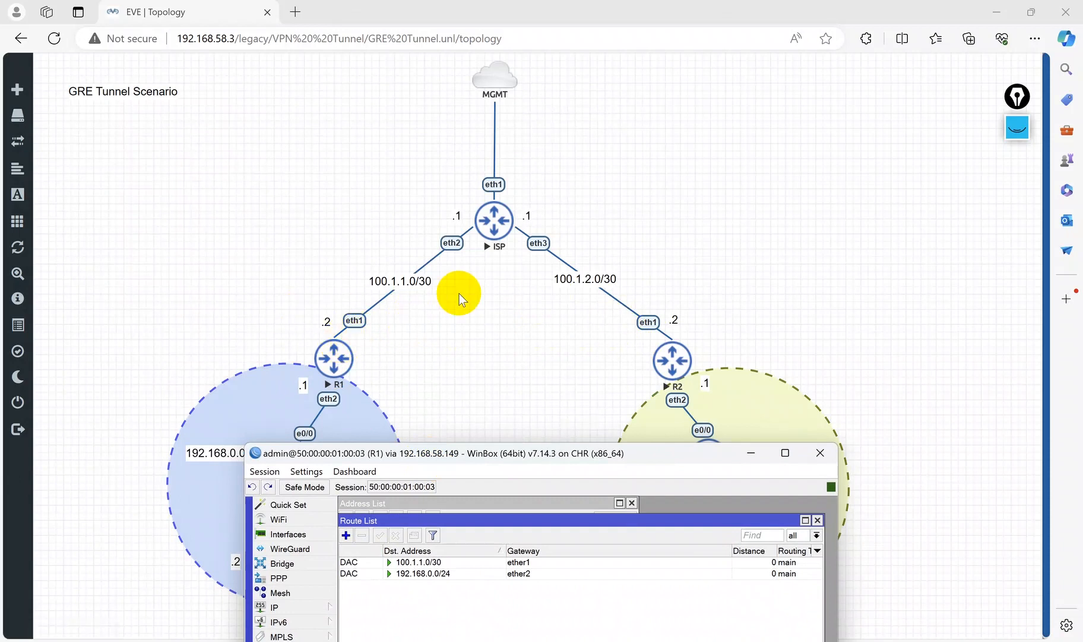
Step: Add a default route 0.0.0.0/0 on R1 with gateway 100.1.1.1
left_click_drag(486, 460, 297, 174)
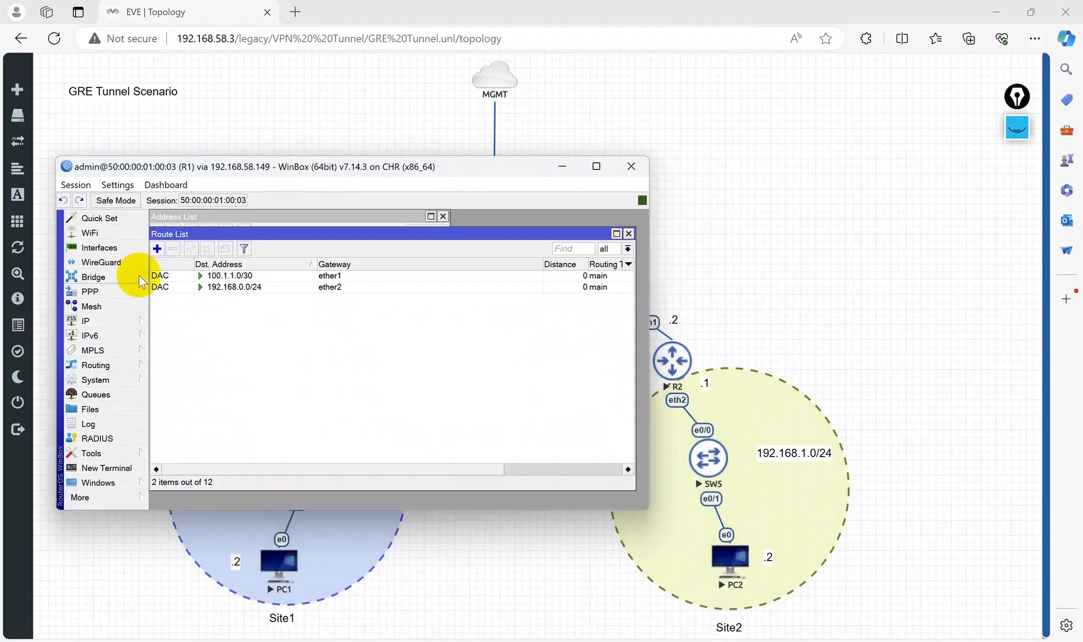
left_click(157, 248)
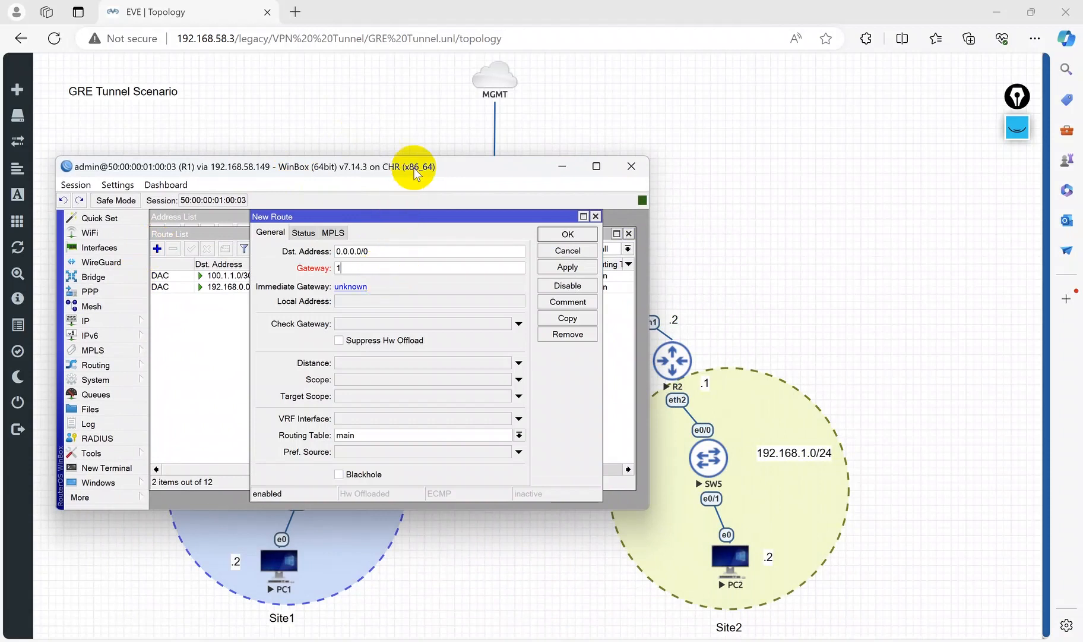
left_click_drag(414, 167, 642, 394)
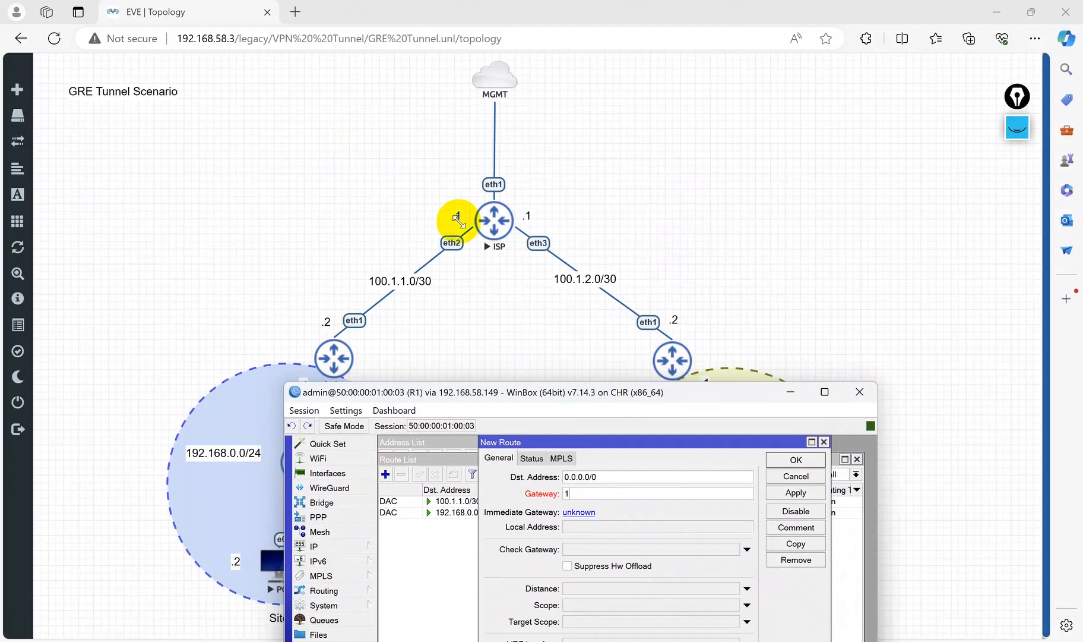
left_click_drag(523, 395, 680, 193)
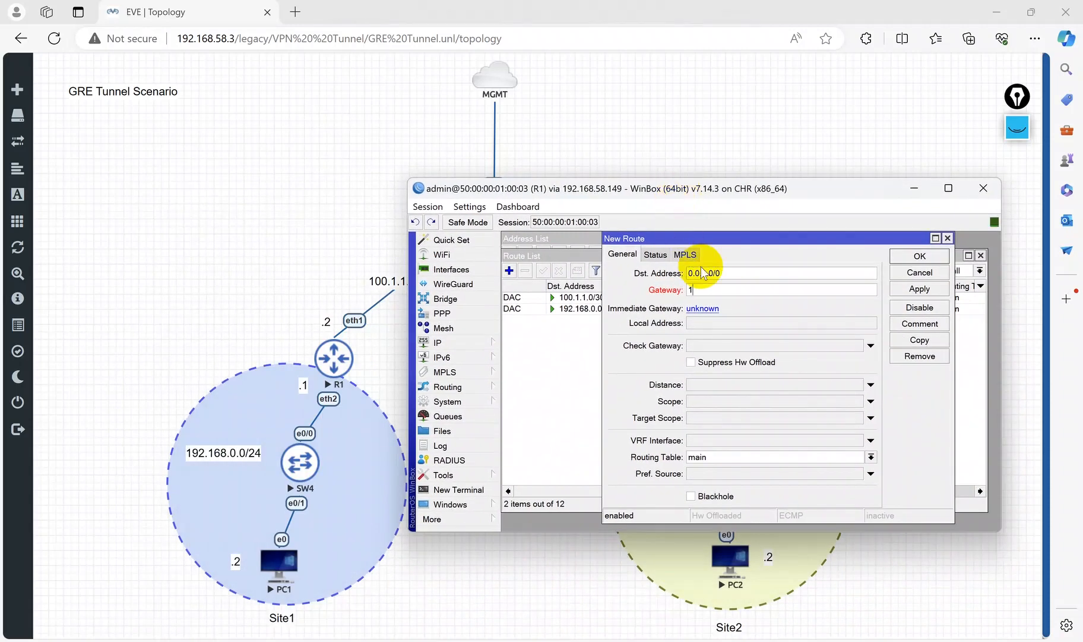
key("Return")
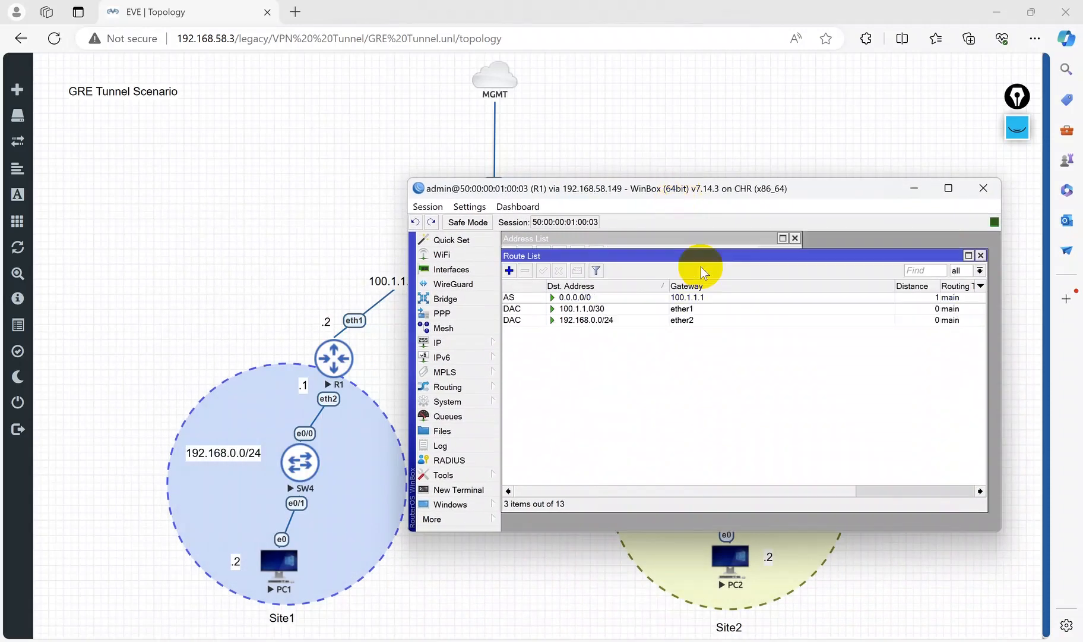
Step: Comment R1's default route as Default-Route and close the route list
left_click(612, 297)
left_click(579, 272)
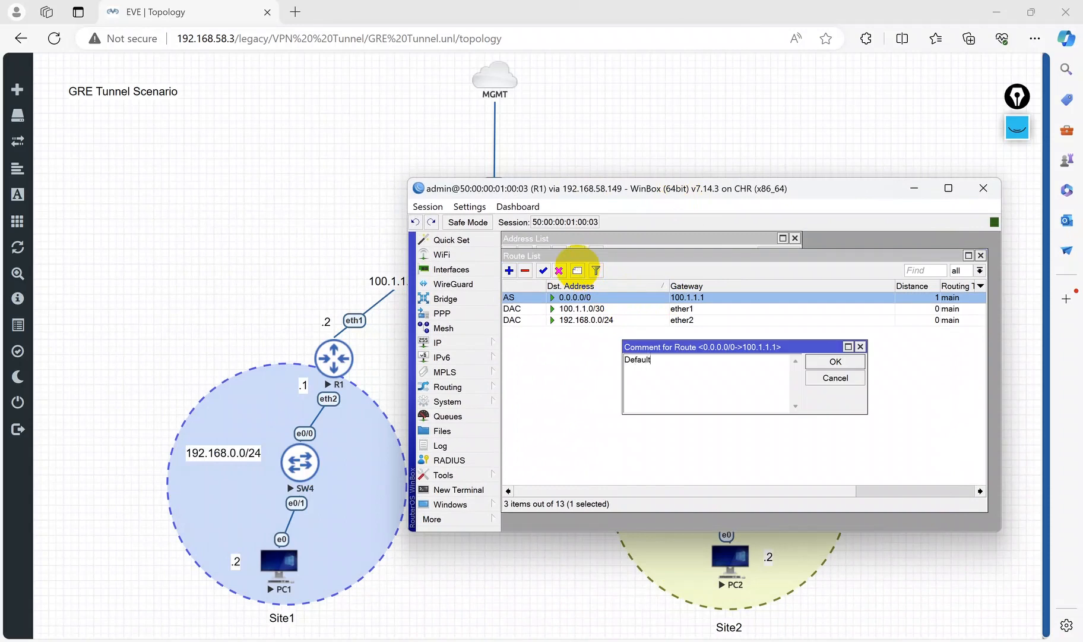
key("Return")
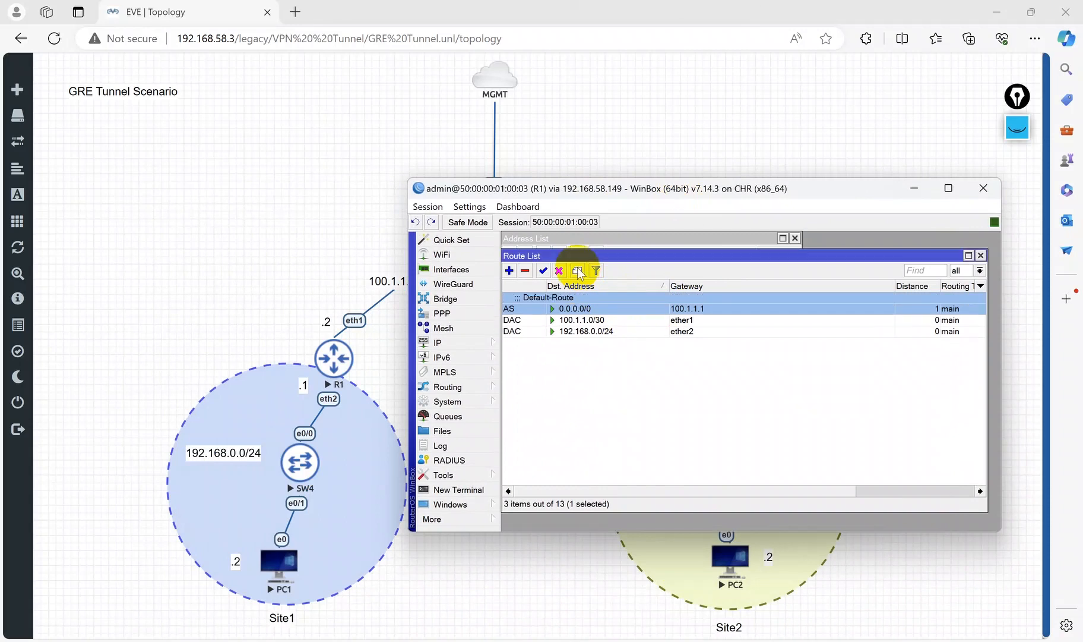
left_click(980, 255)
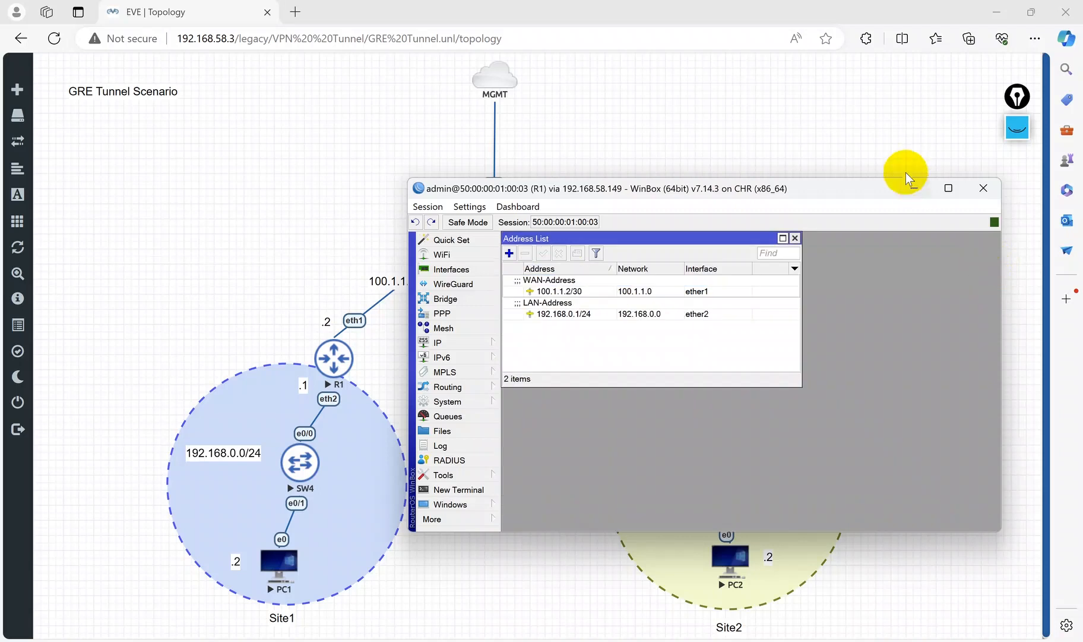
Step: Switch to R2 and add a default route 0.0.0.0/0 with gateway 100.1.2.1
left_click(912, 190)
mouse_move(654, 627)
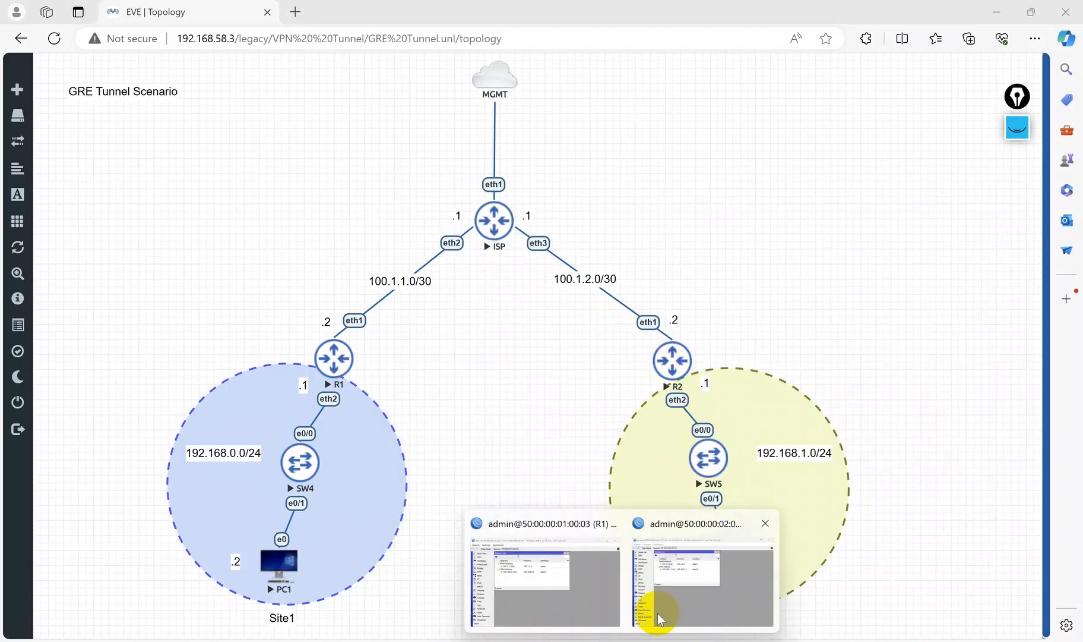
left_click(686, 591)
left_click(587, 265)
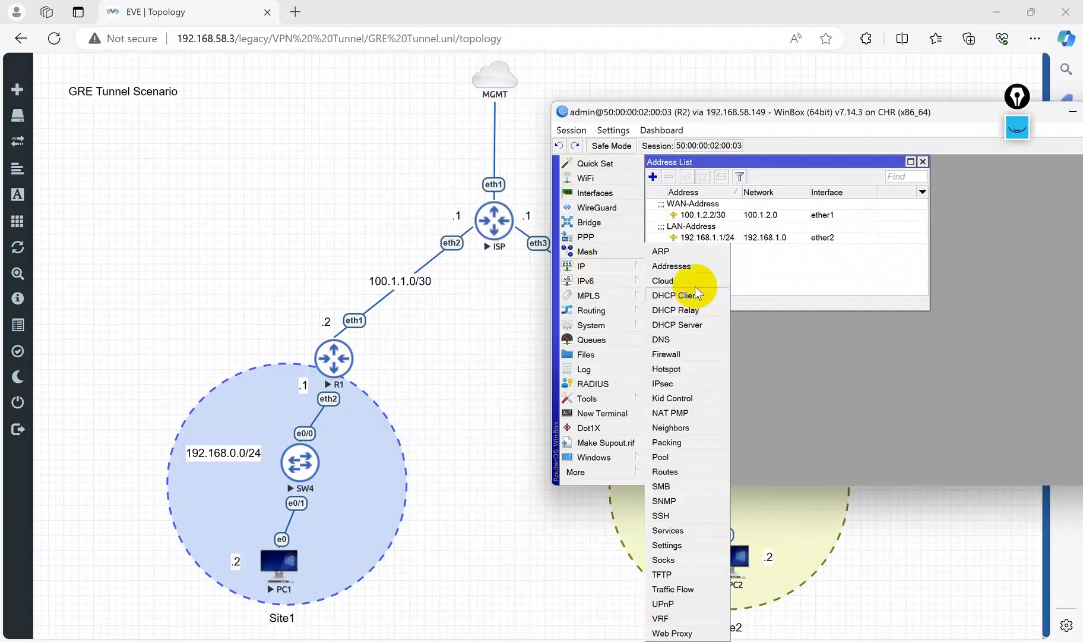
left_click(666, 471)
left_click(669, 194)
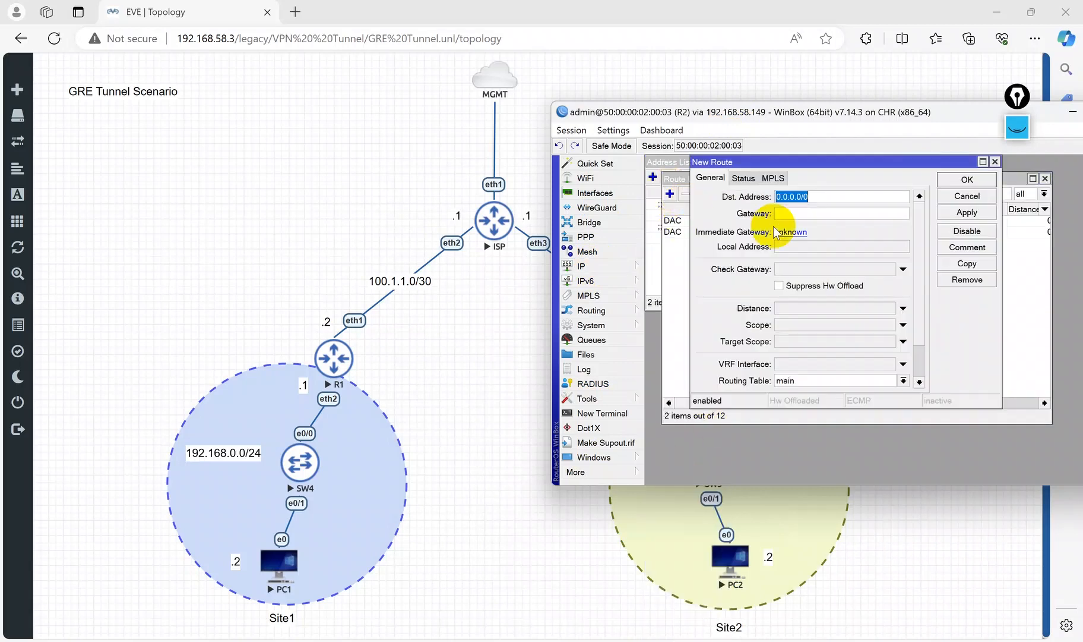
left_click(818, 213)
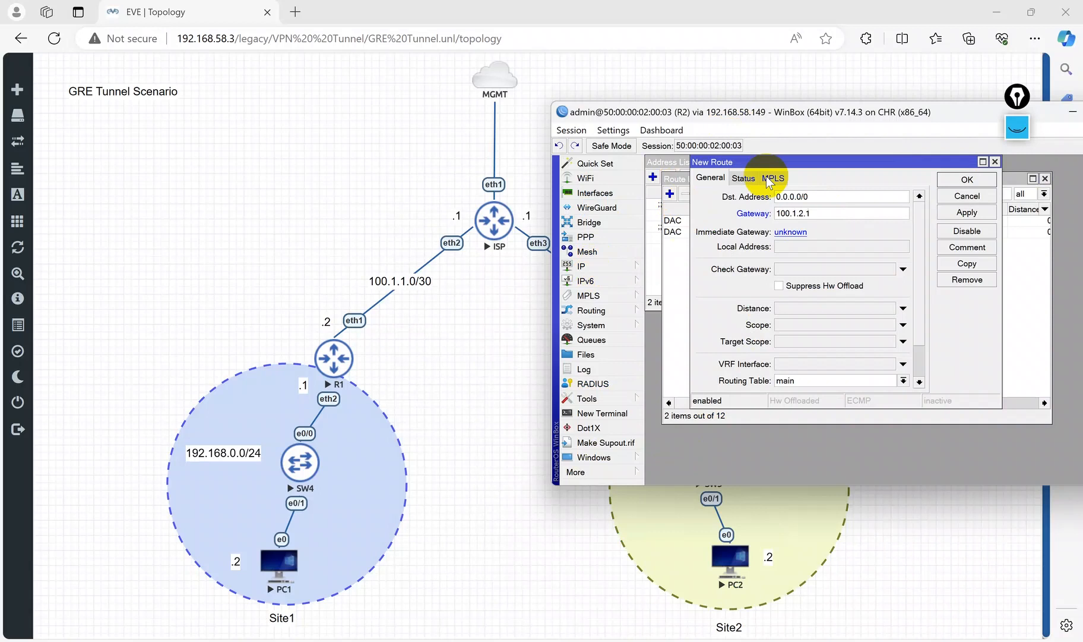
left_click_drag(790, 113, 745, 437)
left_click_drag(772, 522, 697, 523)
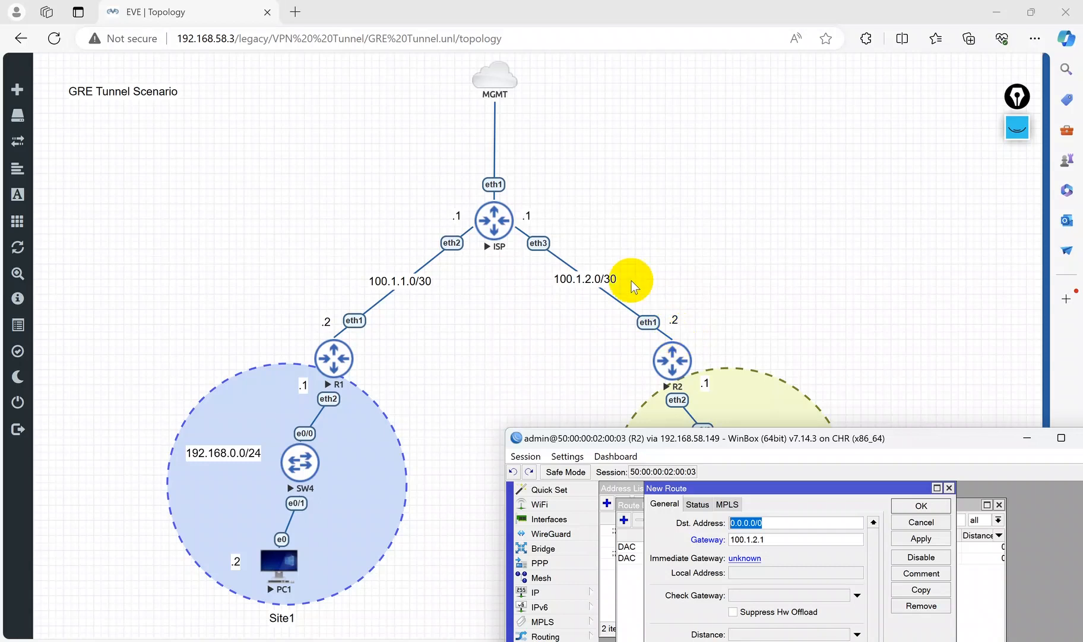
left_click_drag(812, 443, 695, 199)
left_click(805, 293)
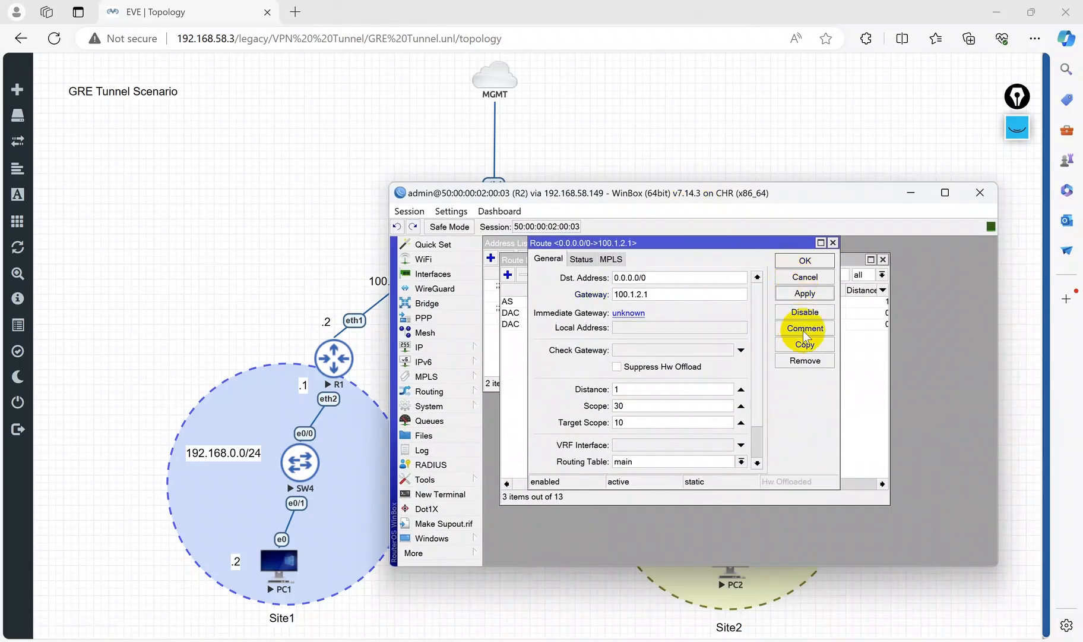
Step: Comment R2's default route as Default-Route and close the route dialog and list
left_click(803, 328)
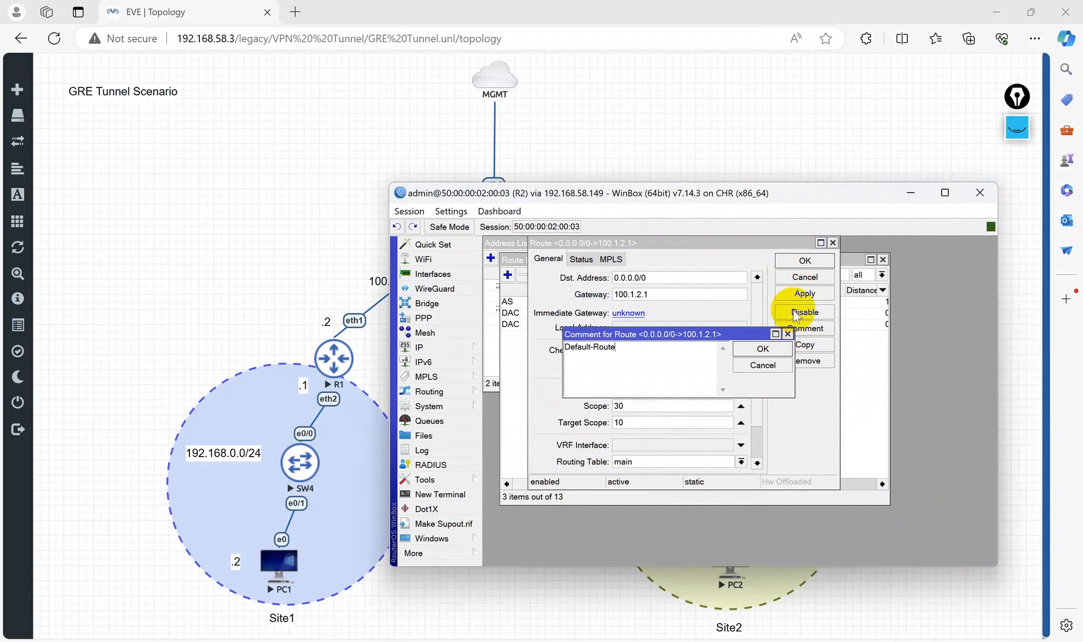
left_click(762, 348)
left_click(803, 261)
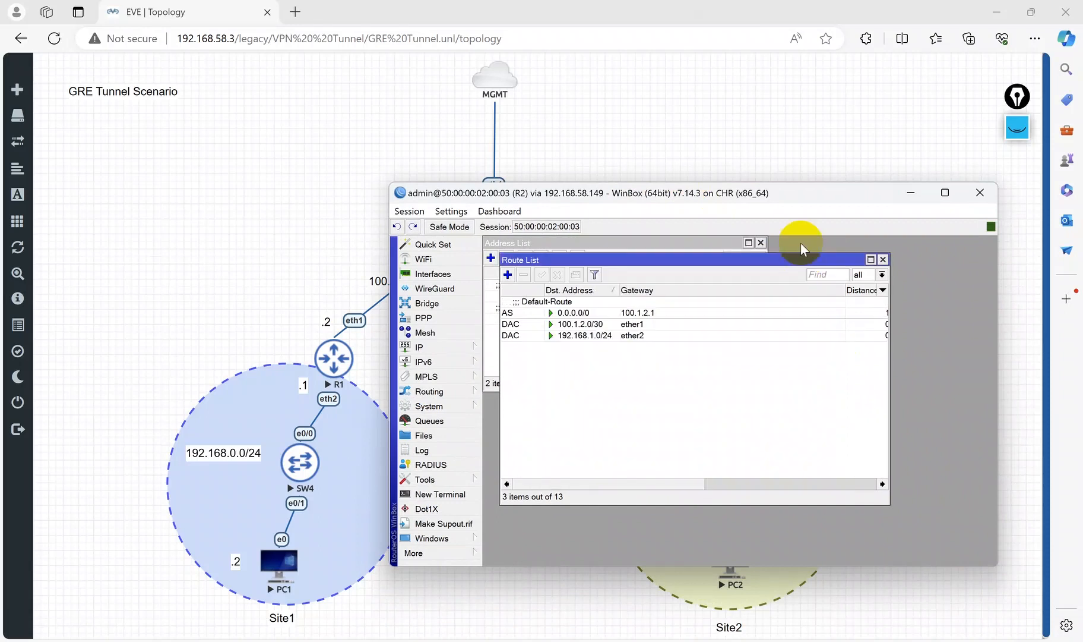
left_click(883, 260)
Step: Open a terminal on R2, skip the password change, and ping R1's WAN address 100.1.1.2
left_click_drag(806, 193, 894, 419)
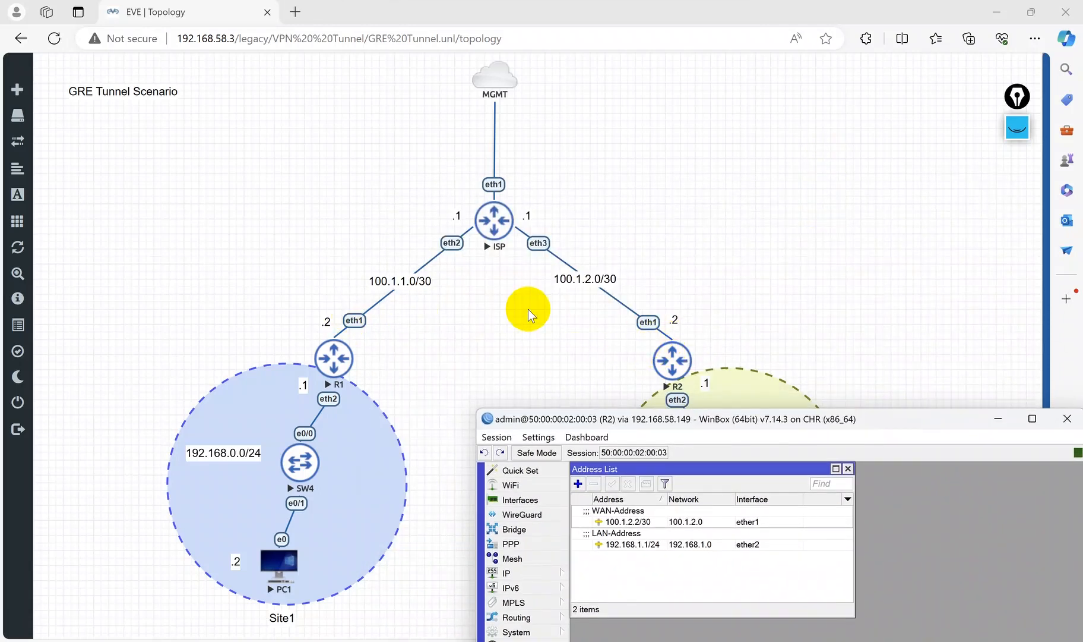
left_click_drag(696, 423, 819, 162)
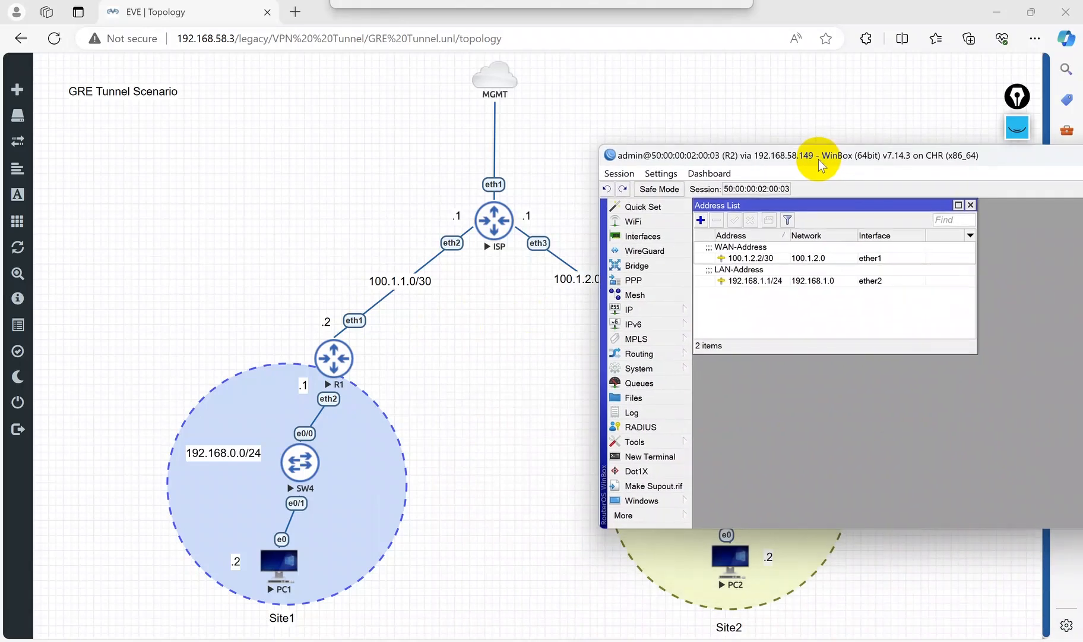
left_click(653, 456)
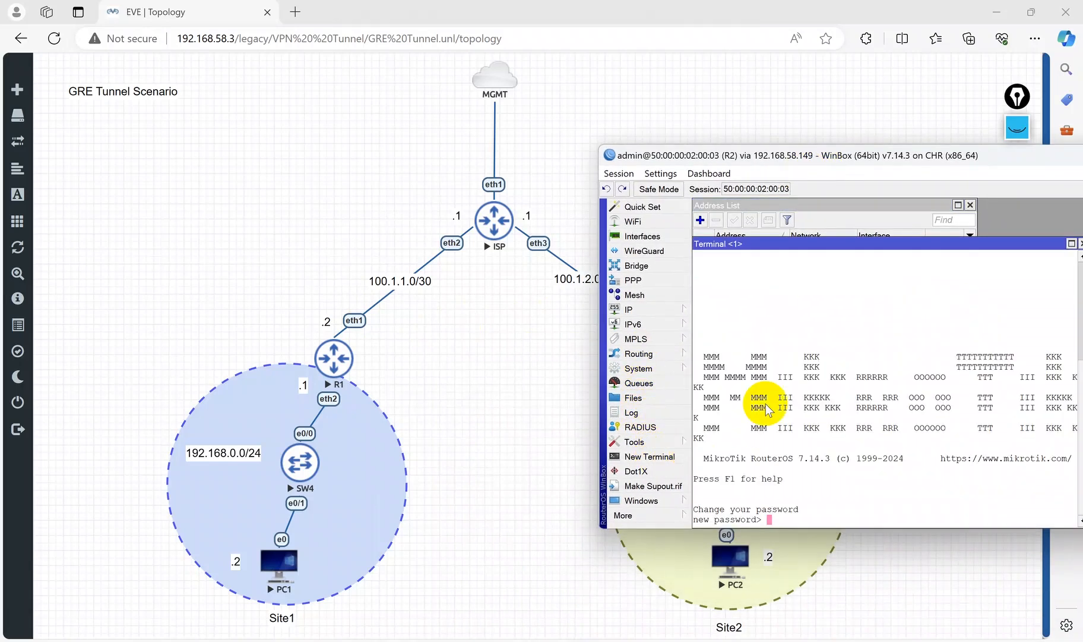
key("Return")
key("Return")
key("Return")
key("Return")
type("pi")
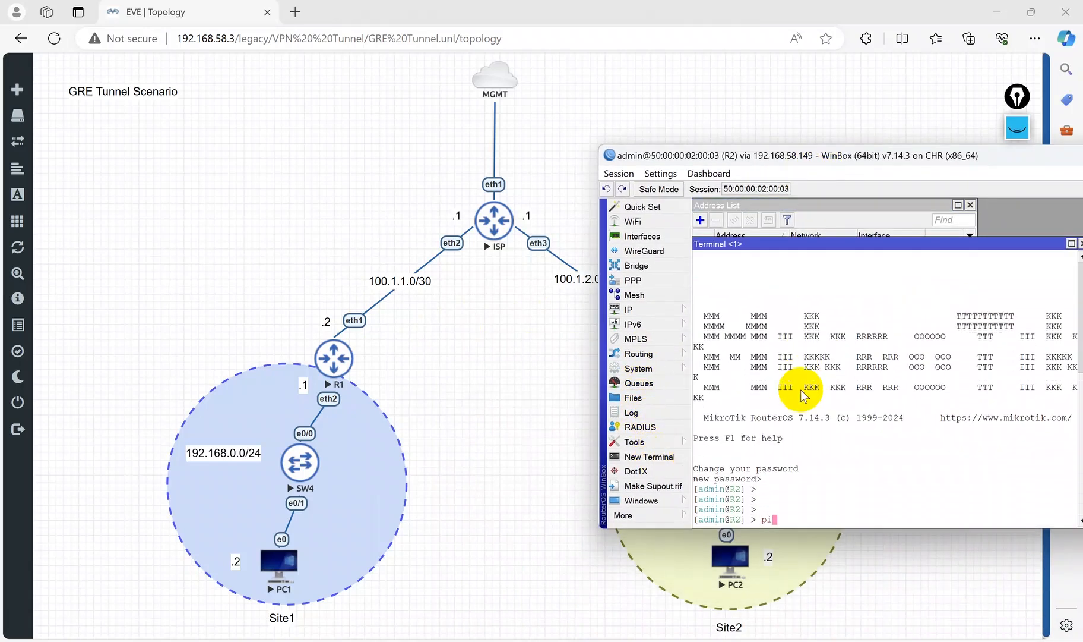
type("ng 100.1.1.2")
key("Return")
left_click_drag(900, 155, 809, 150)
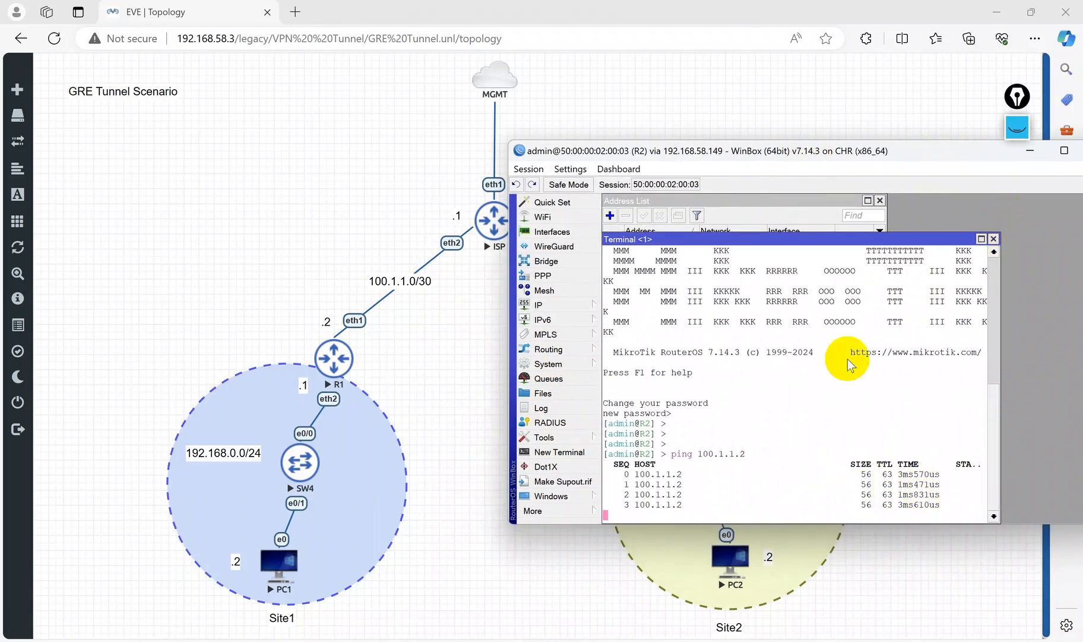
key("ctrl+c")
left_click(994, 238)
left_click_drag(829, 158, 1023, 248)
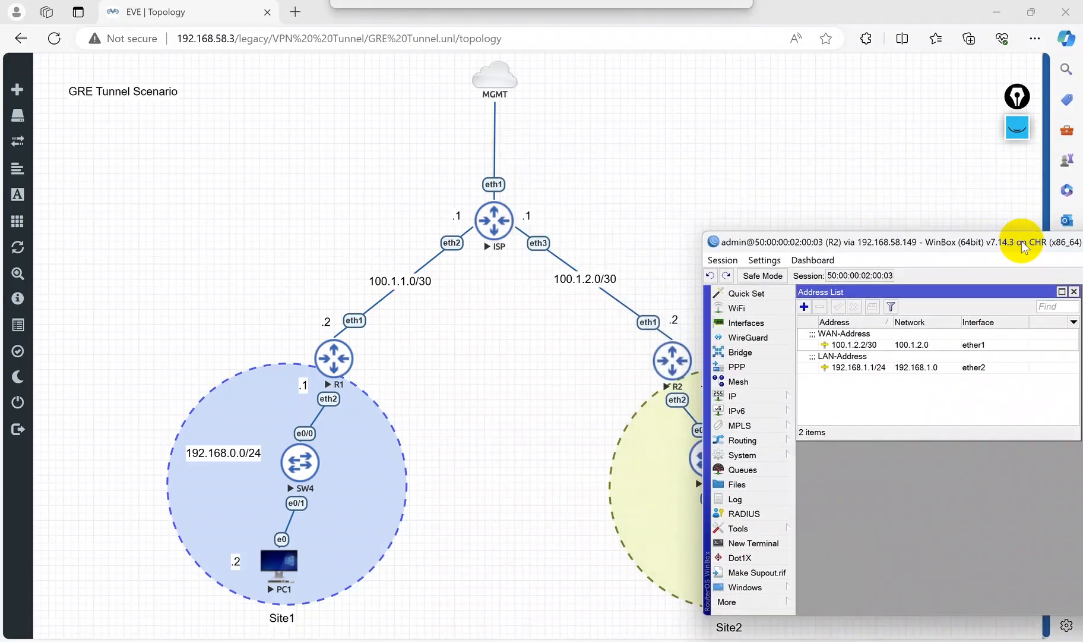
left_click(1017, 127)
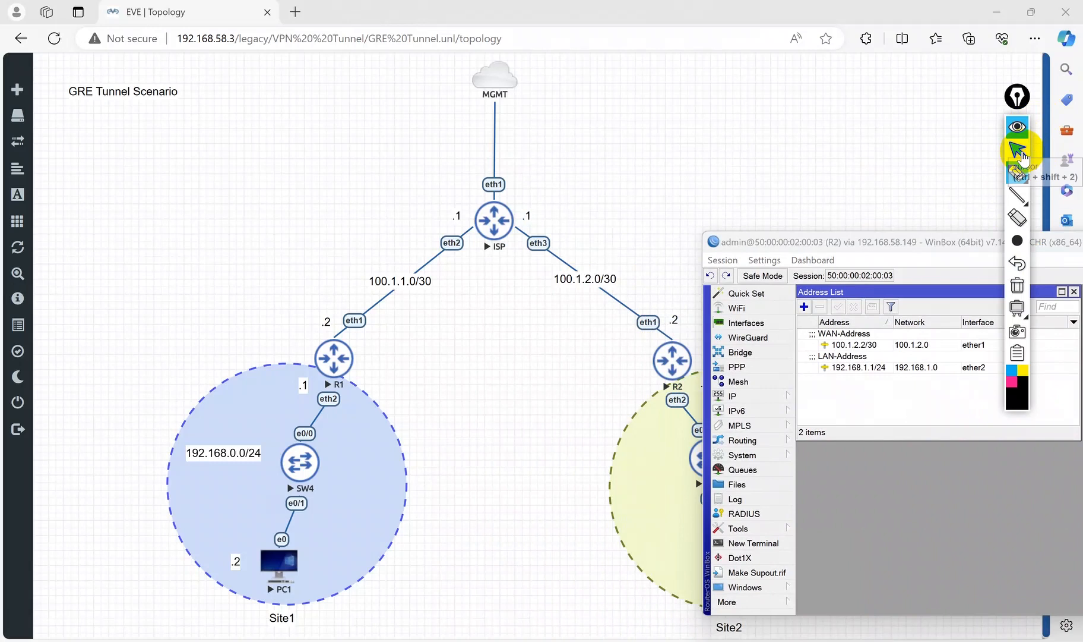
left_click(1017, 173)
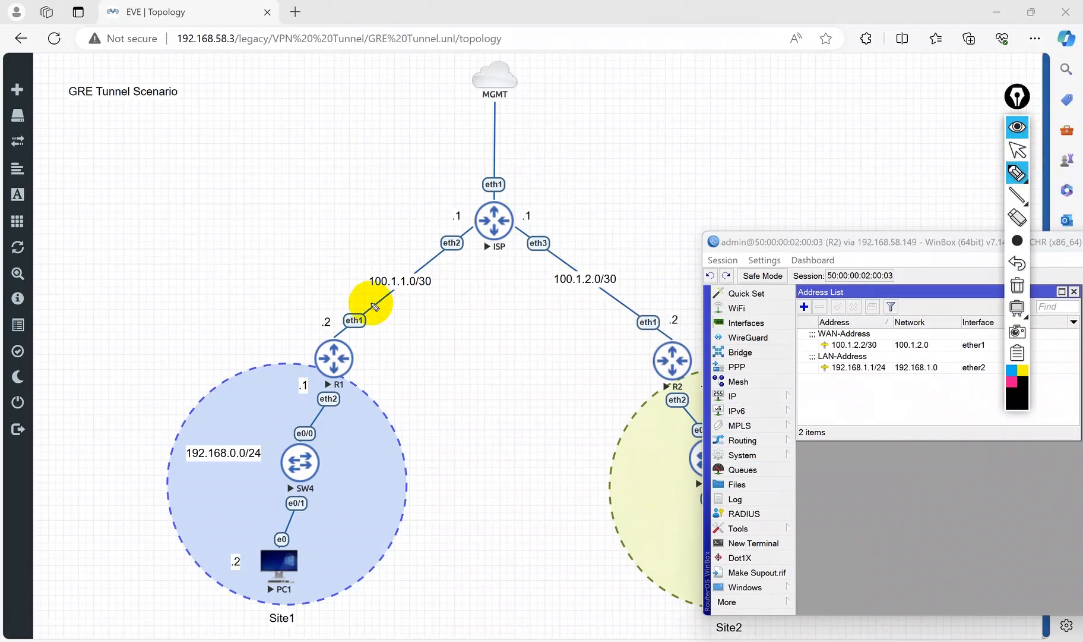
mouse_move(343, 323)
left_mouse_down()
mouse_move(483, 286)
mouse_move(641, 315)
mouse_move(662, 351)
mouse_move(522, 322)
mouse_move(333, 354)
left_mouse_up()
mouse_move(459, 375)
left_mouse_down()
mouse_move(486, 367)
mouse_move(435, 428)
mouse_move(528, 417)
left_mouse_up()
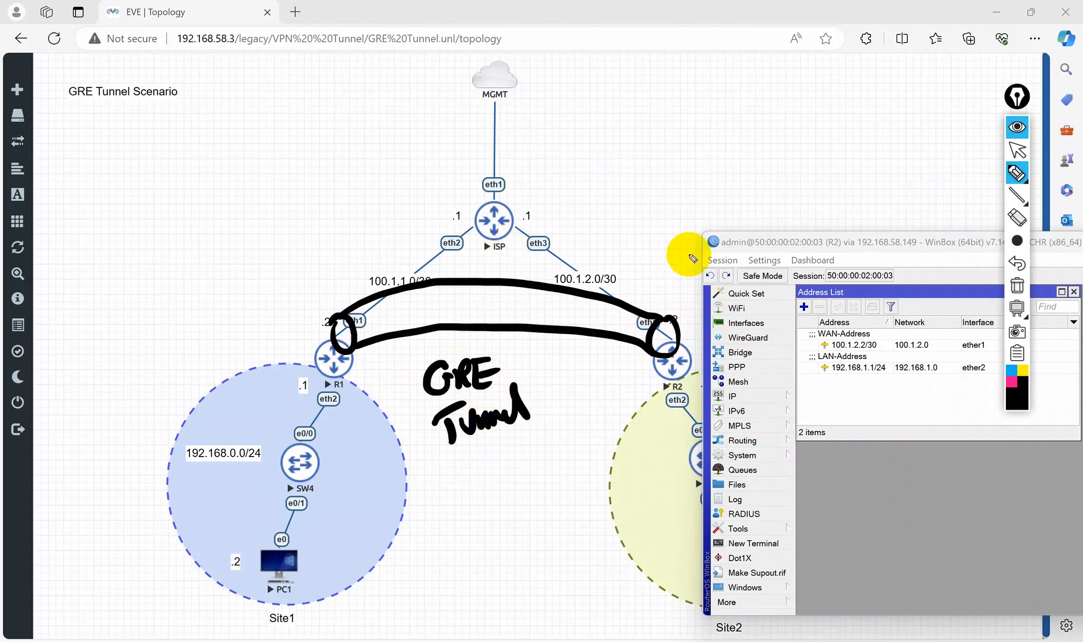
left_click(1017, 150)
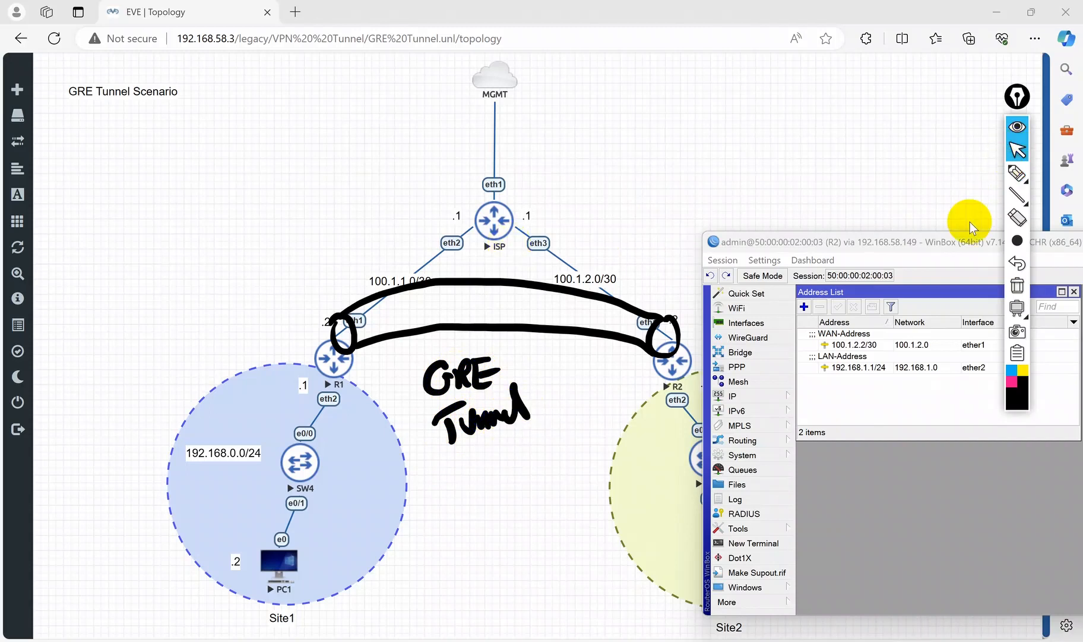
left_click(1017, 126)
Step: Switch to R1 and open its interface list on the GRE Tunnel tab
left_click_drag(922, 245, 877, 193)
mouse_move(633, 631)
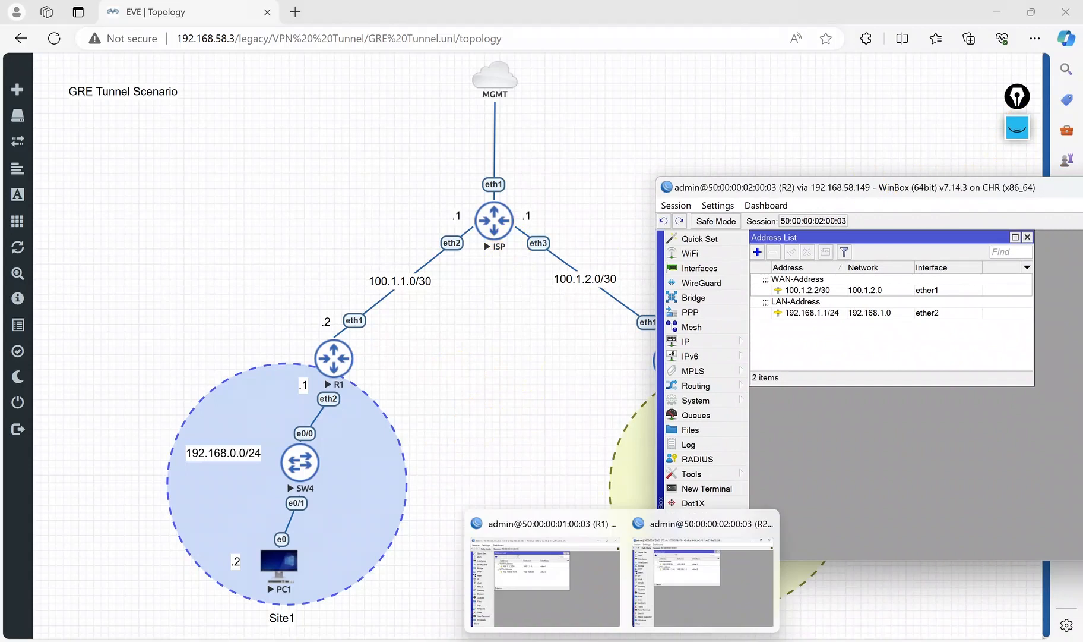
left_click(573, 587)
left_click_drag(611, 202, 255, 186)
left_click(70, 262)
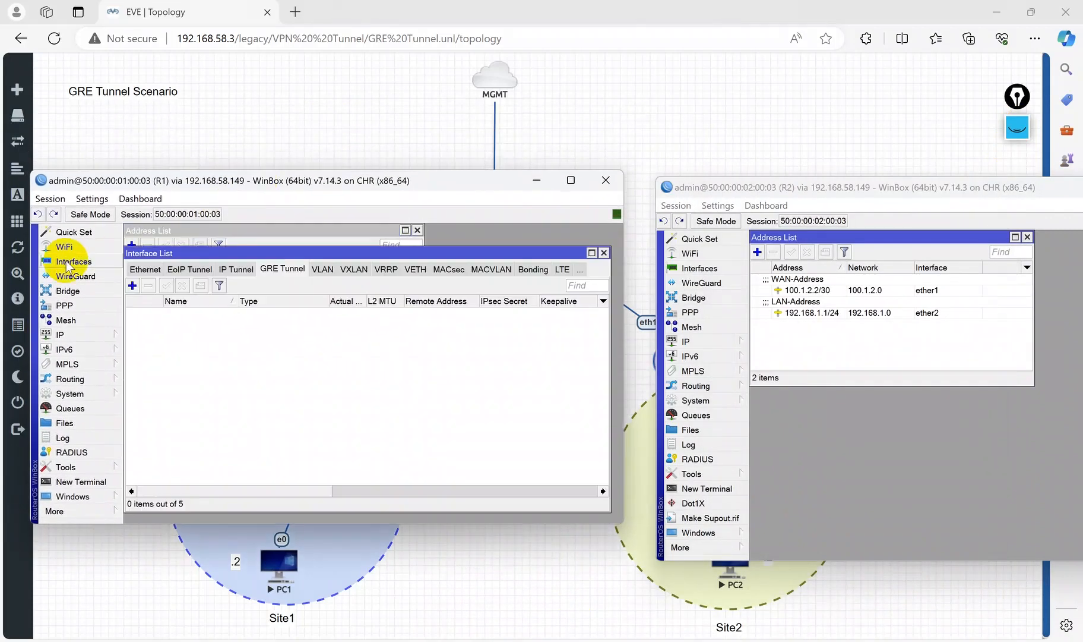
left_click(153, 270)
left_click(159, 272)
left_click(151, 271)
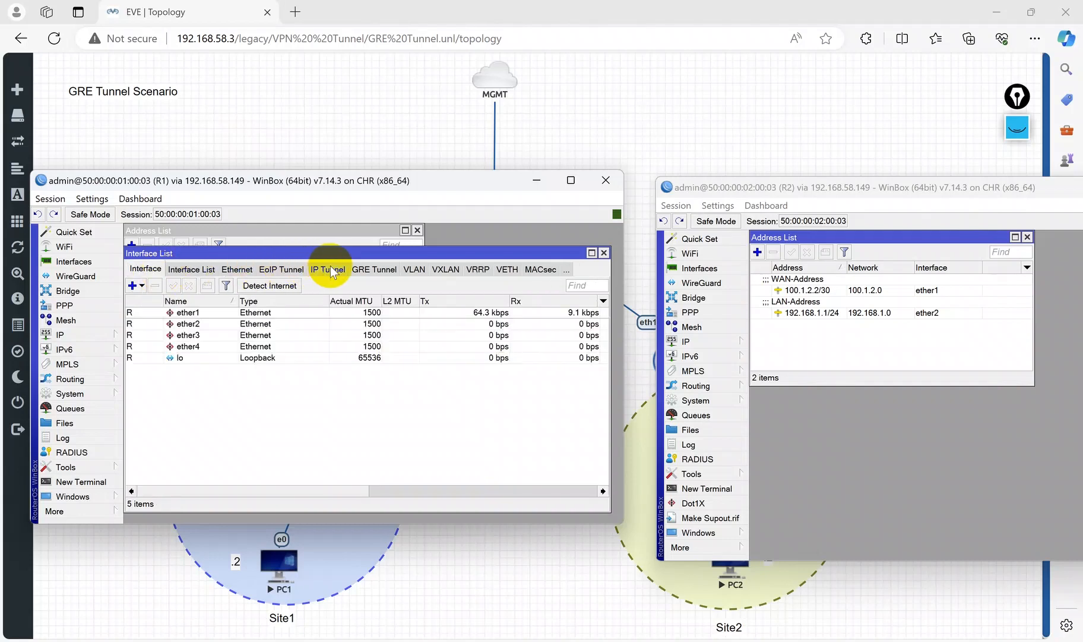
left_click(373, 269)
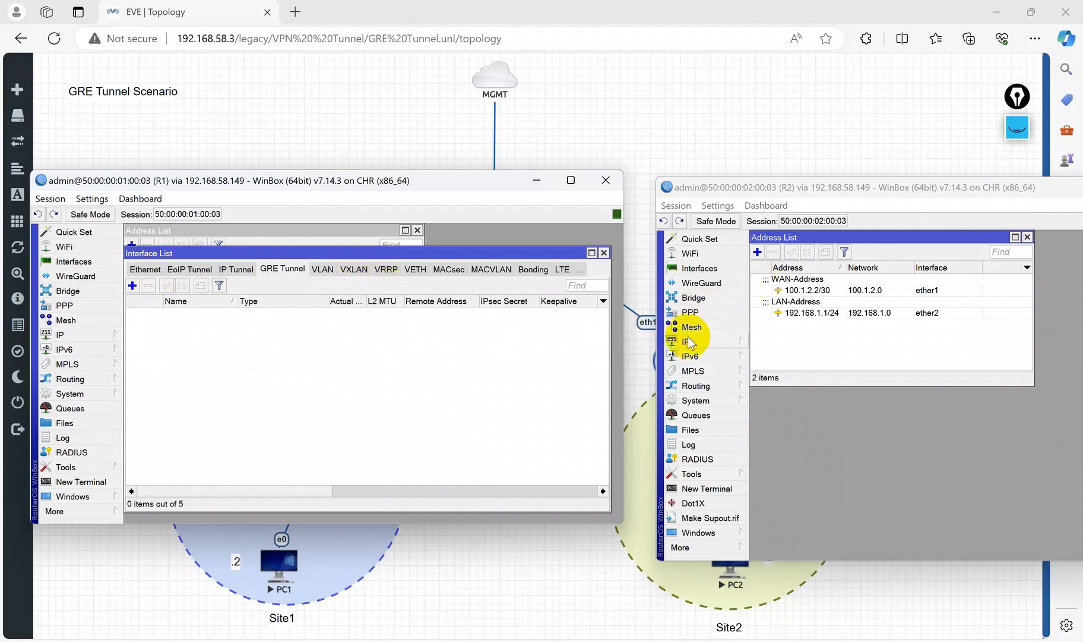
Step: Open R2's interface list on the GRE Tunnel tab and arrange both WinBox windows
left_click(698, 268)
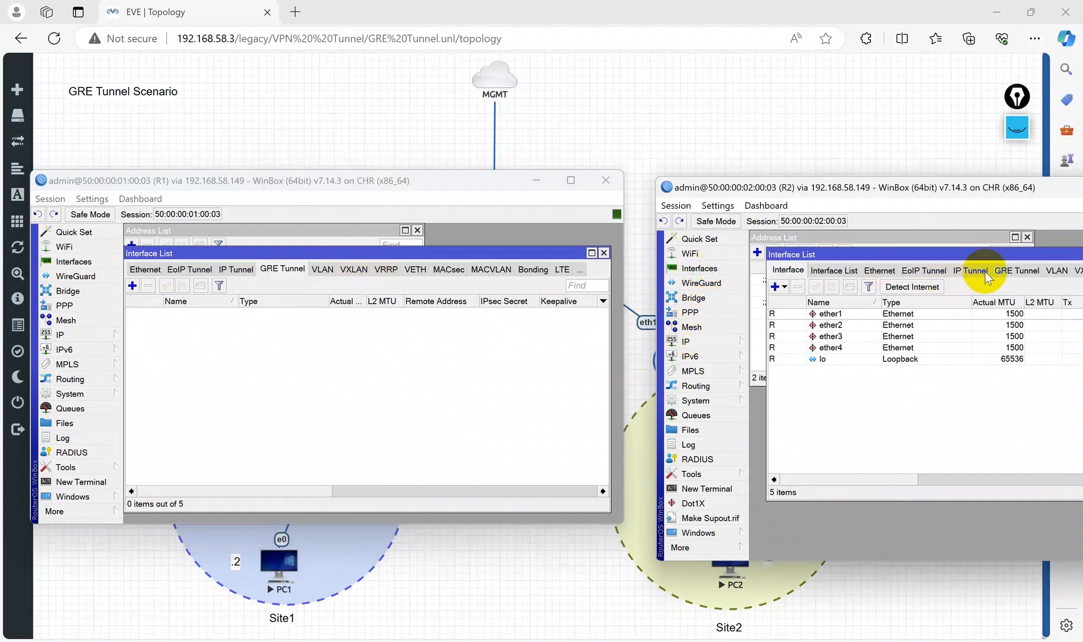
left_click(1014, 270)
left_click_drag(946, 195, 907, 187)
left_click_drag(423, 180, 390, 168)
Step: Add a new GRE tunnel interface on R1 named gre-tunnel1 with local address 100.1.1.2
left_click(98, 272)
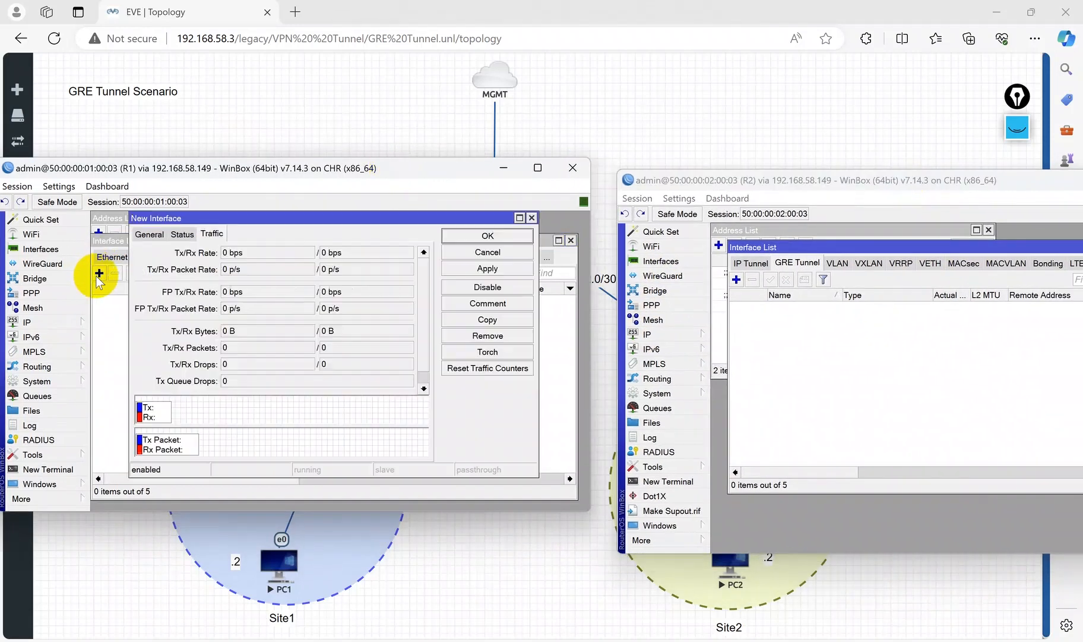
left_click(153, 235)
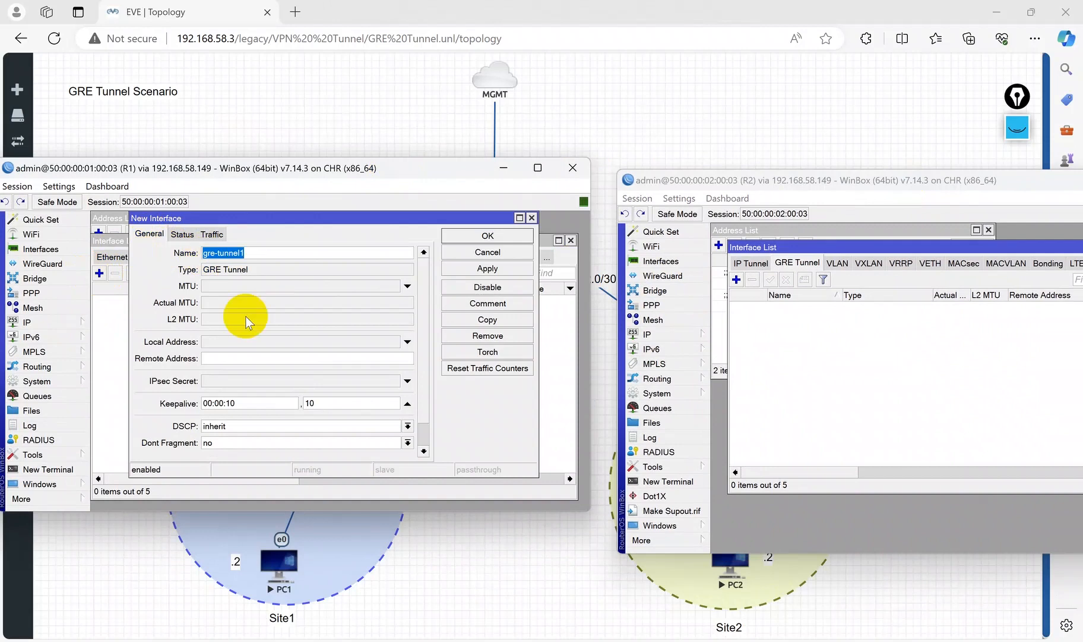
left_click_drag(274, 158, 273, 2)
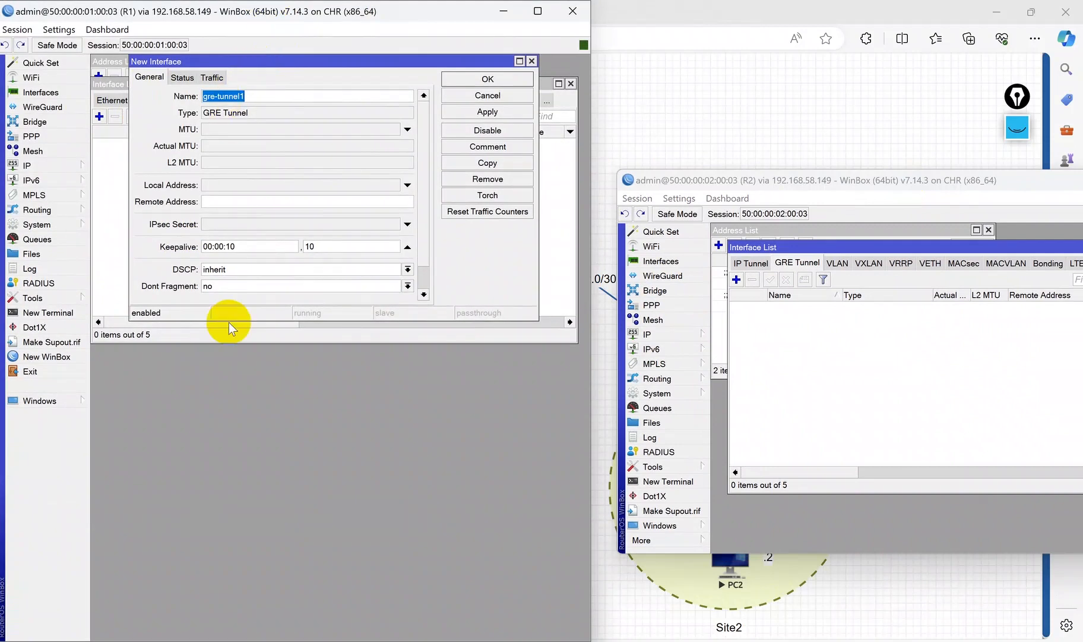
left_click_drag(228, 321, 230, 435)
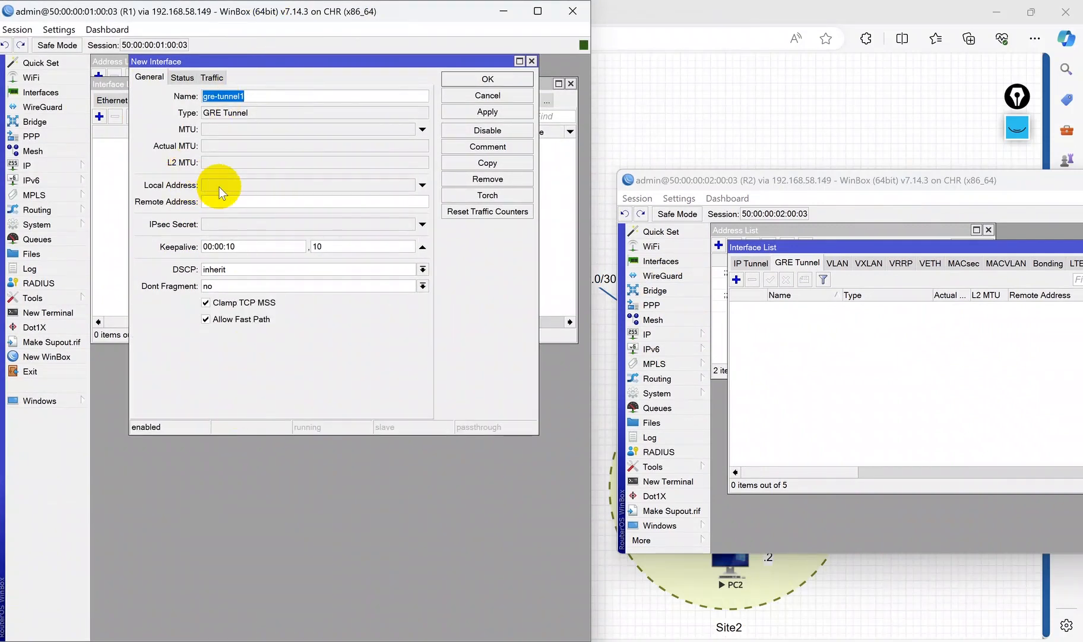
left_click(220, 189)
left_click_drag(227, 63, 302, 159)
left_click_drag(182, 83, 185, 354)
left_click(325, 161)
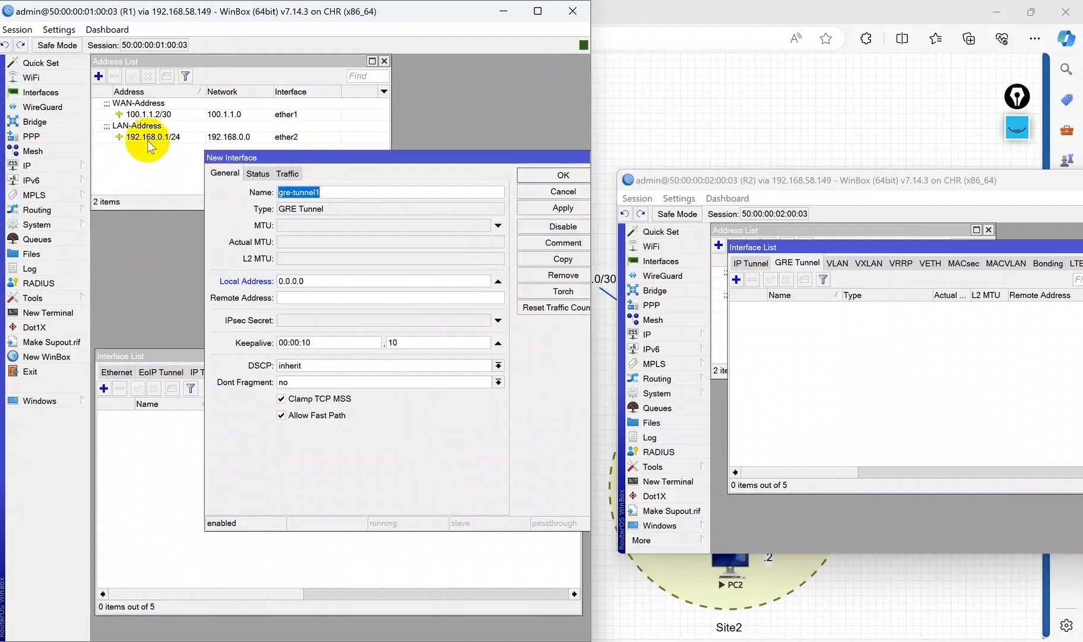
left_click(143, 113)
left_click(413, 157)
left_click(303, 280)
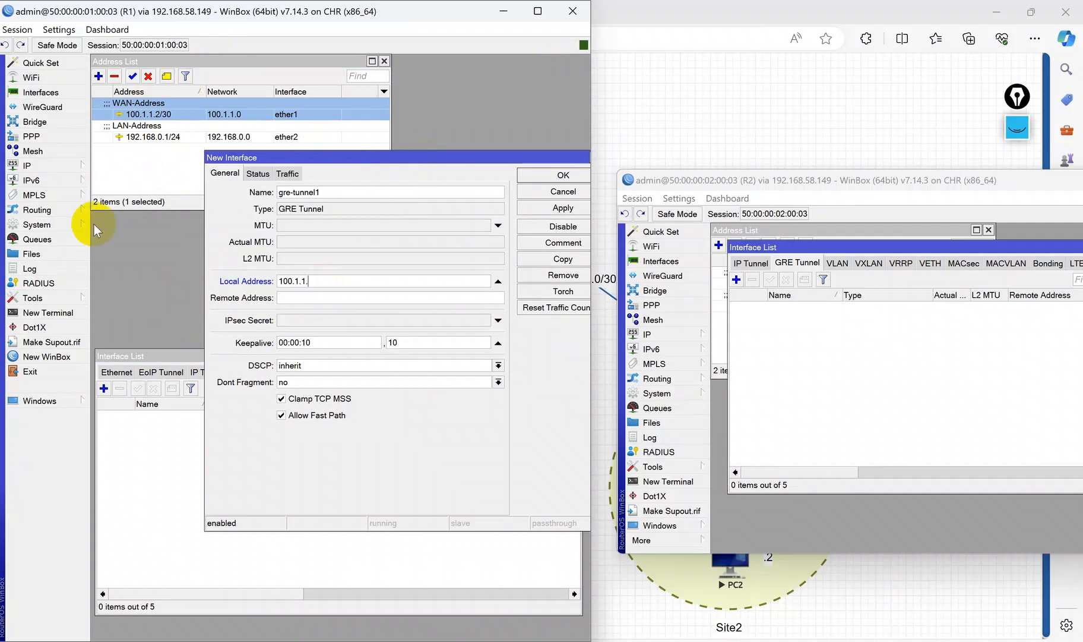
Step: Set R1's tunnel remote address to 100.1.2.2, apply and close the dialog
left_click(291, 297)
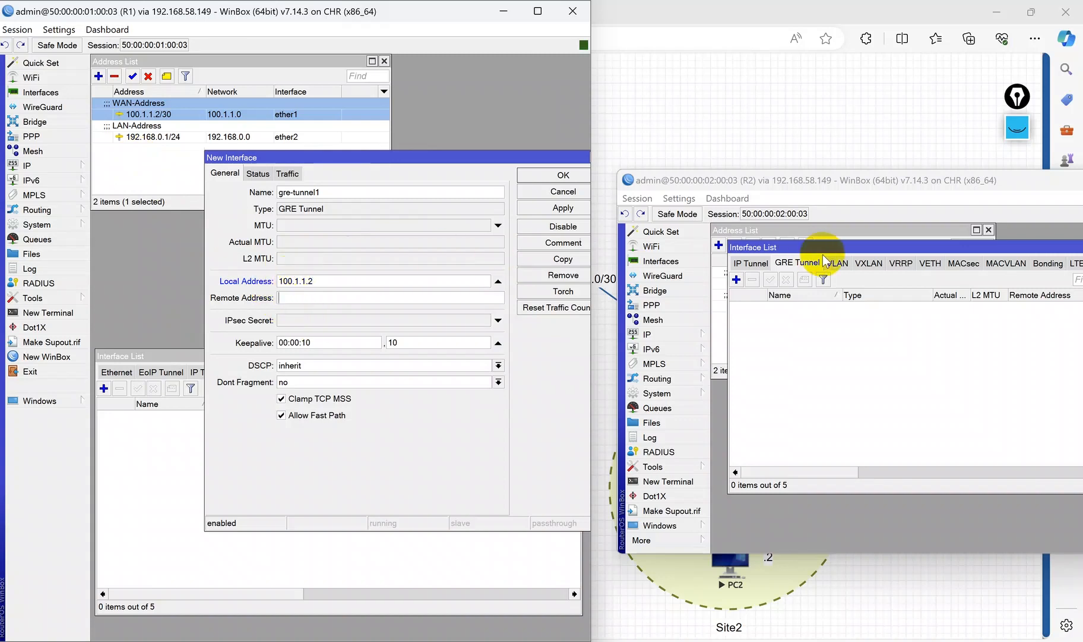
left_click_drag(815, 248, 814, 340)
left_click(772, 283)
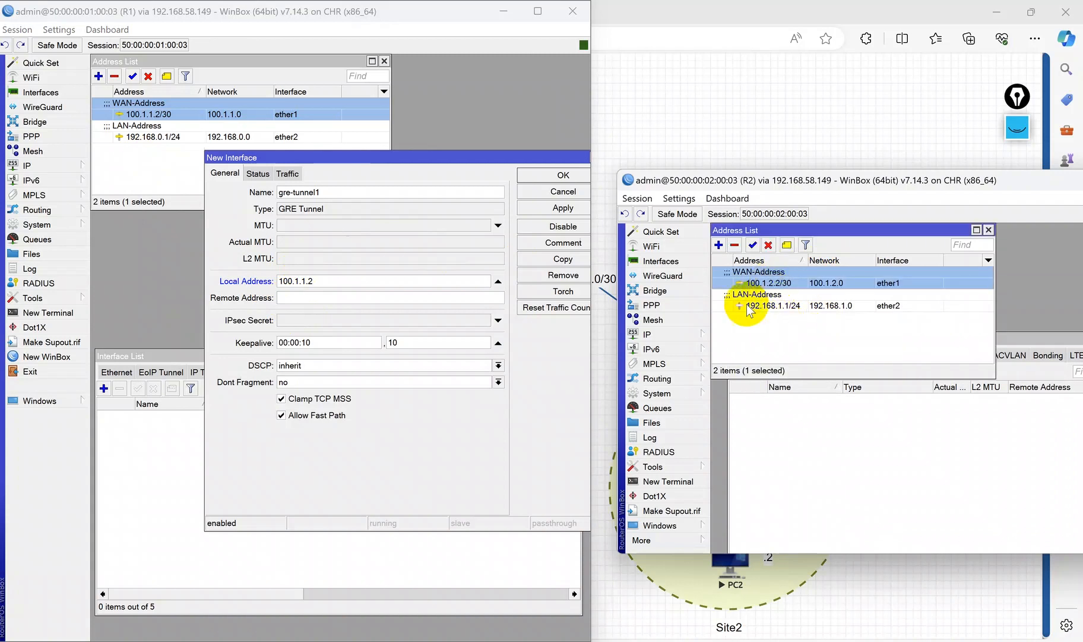
left_click(304, 294)
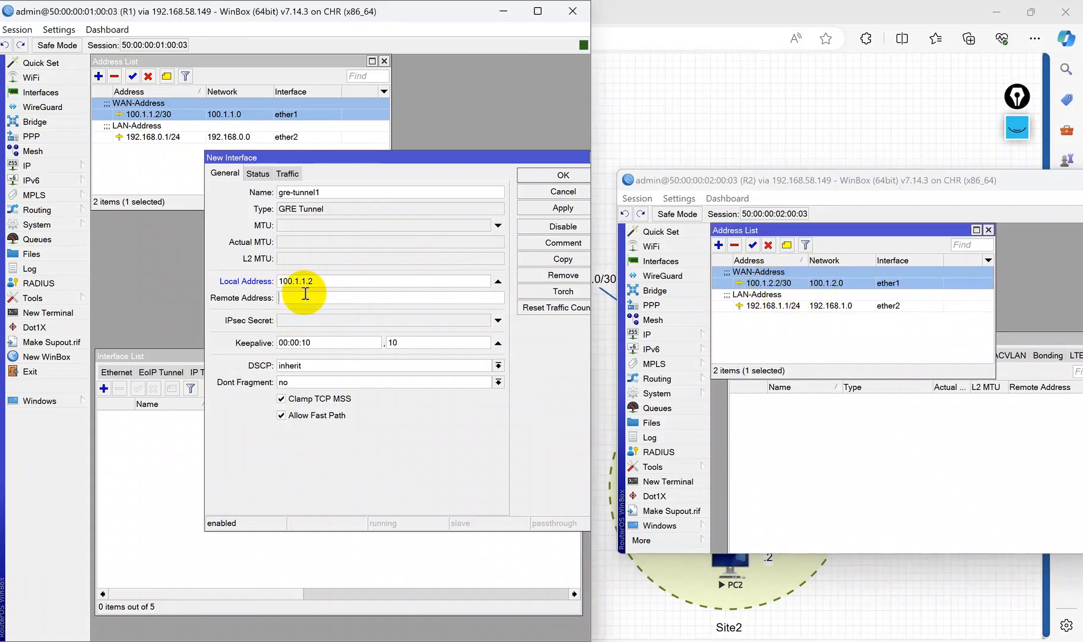
left_click(565, 211)
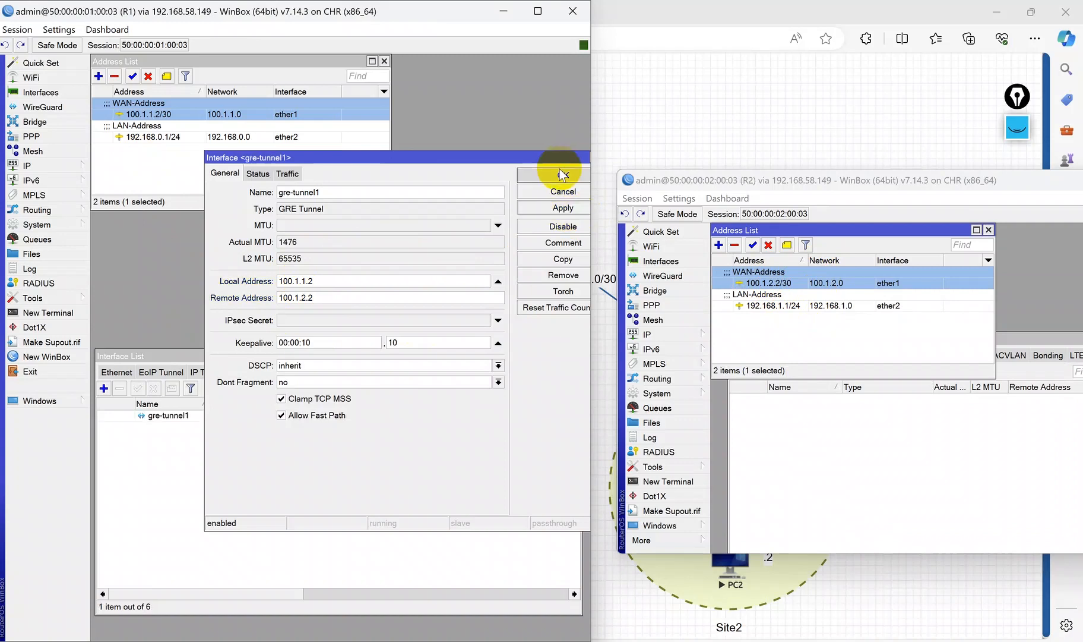
left_click(562, 174)
Step: Add a GRE tunnel gre-tunnel1 on R2 with local address 100.1.2.2 and remote address 100.1.1.2
left_click(856, 403)
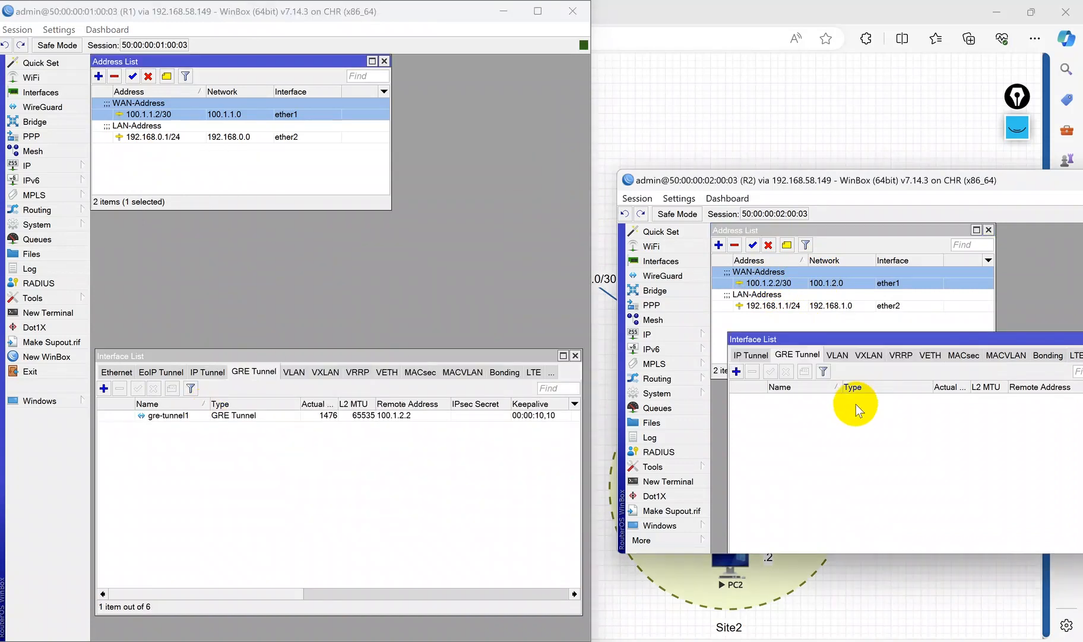
left_click(742, 370)
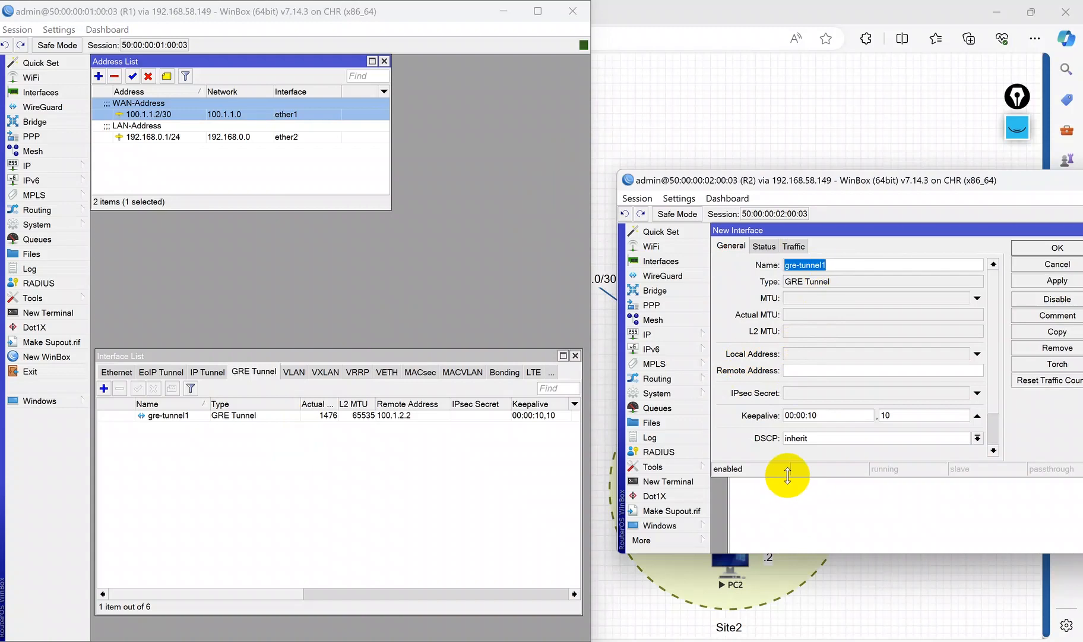
left_click_drag(788, 475, 790, 555)
left_click(811, 355)
left_click_drag(807, 230, 814, 350)
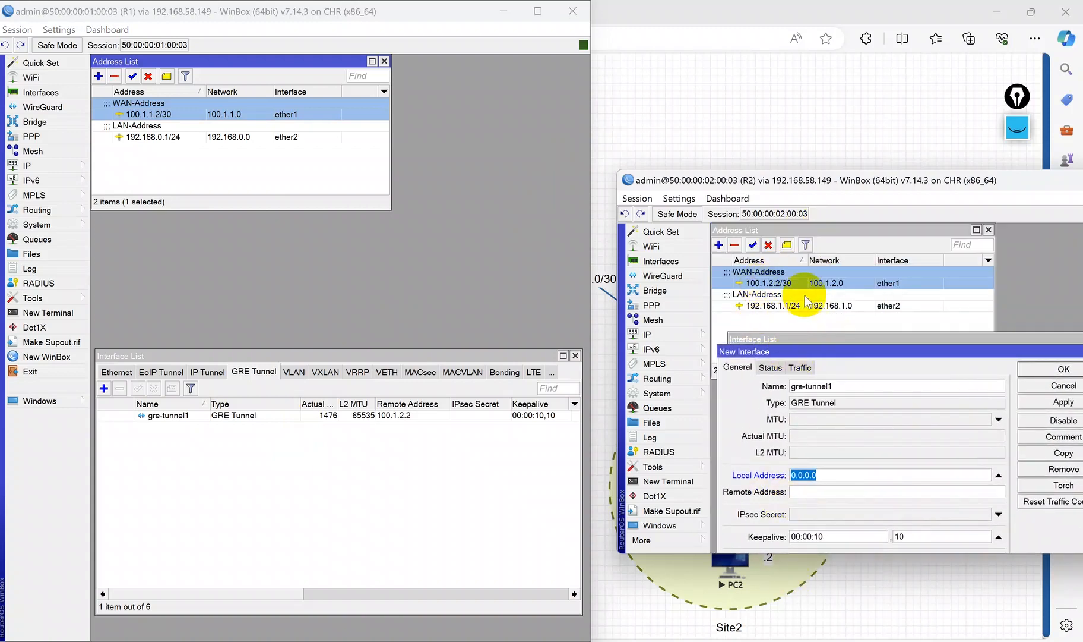
left_click_drag(808, 351, 807, 334)
type("10")
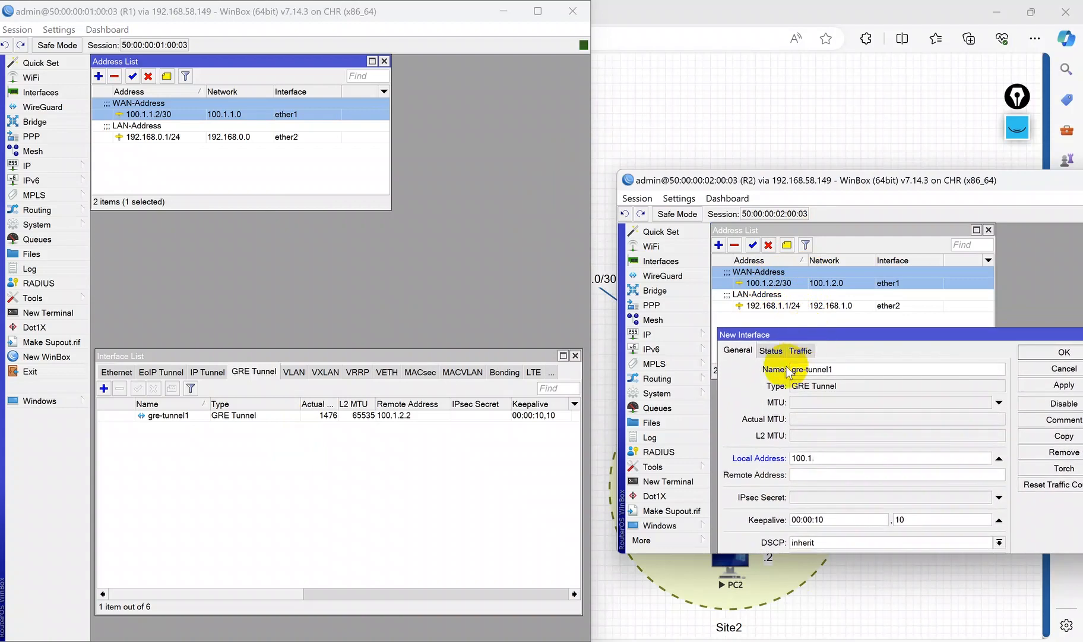
left_click(814, 474)
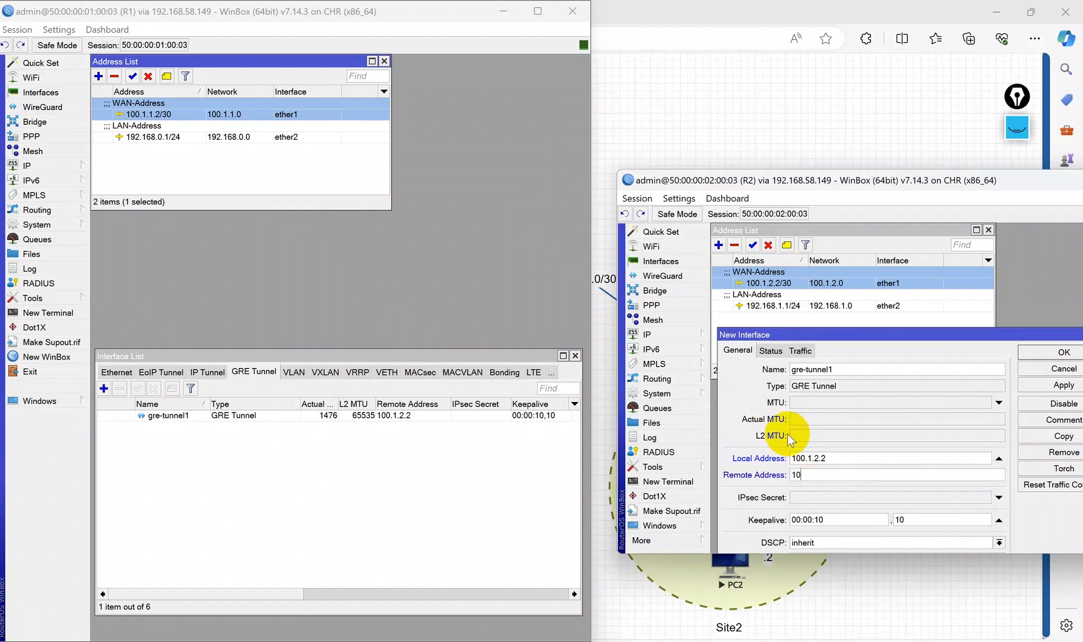
type("100.1.1.2")
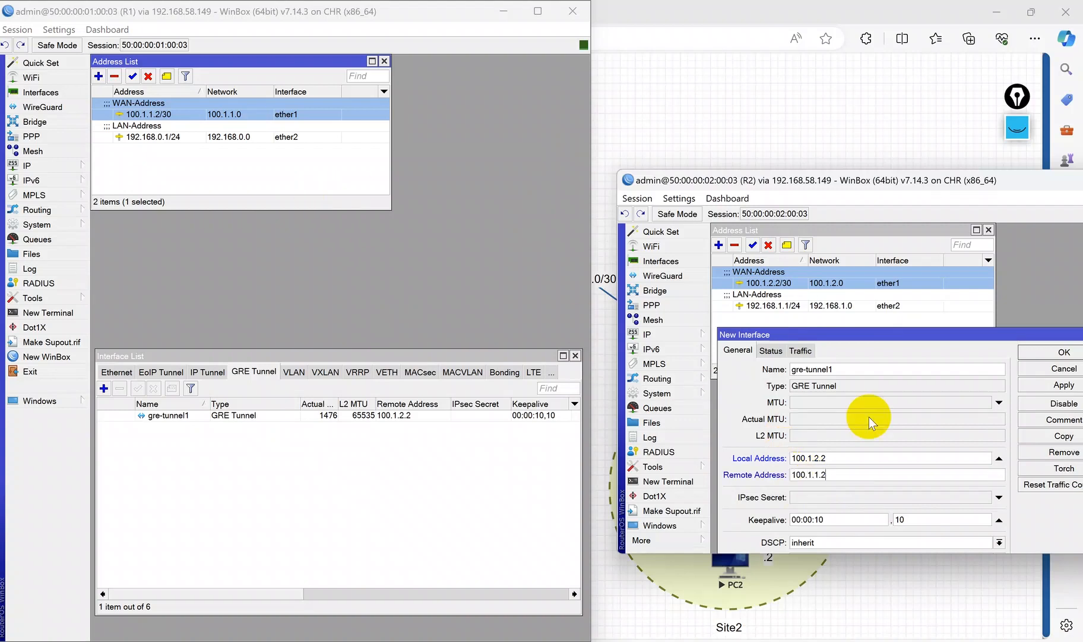
left_click(1052, 351)
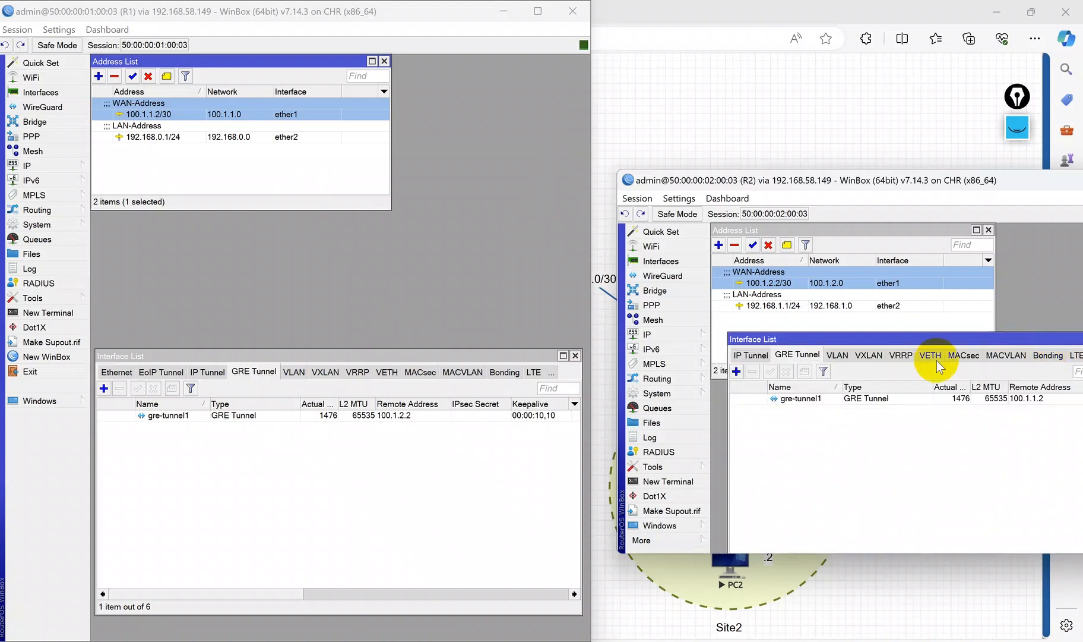
left_click(749, 400)
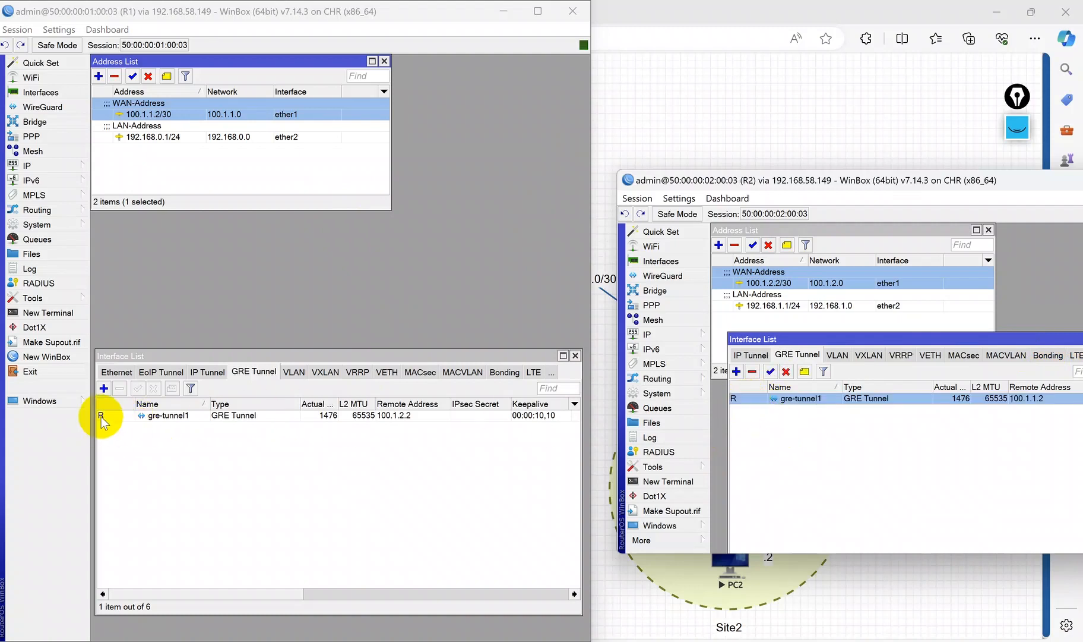
mouse_move(101, 417)
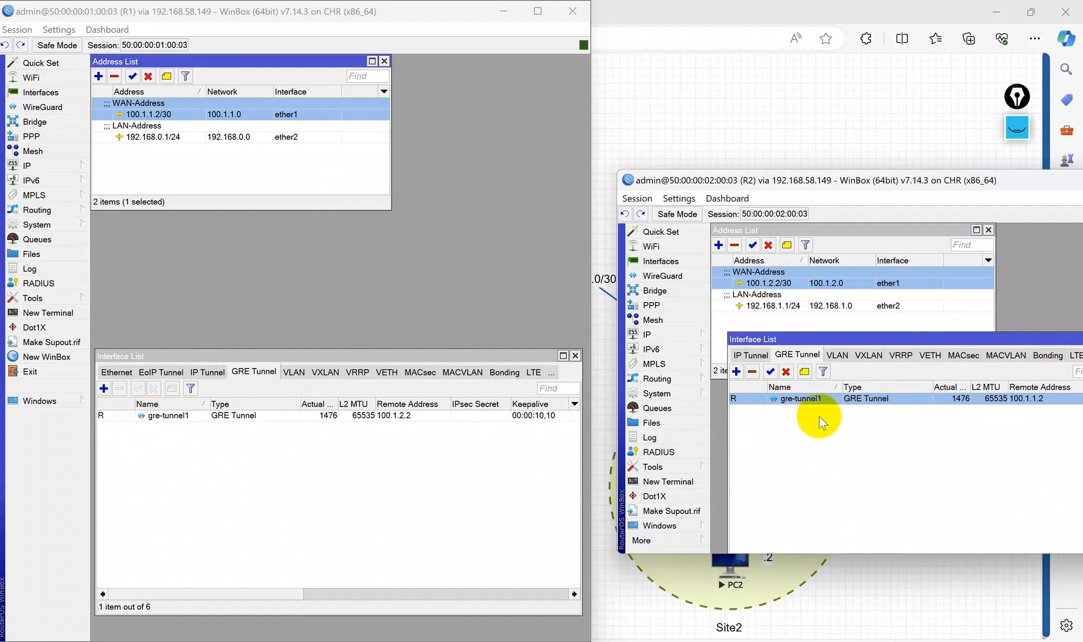
left_click(713, 7)
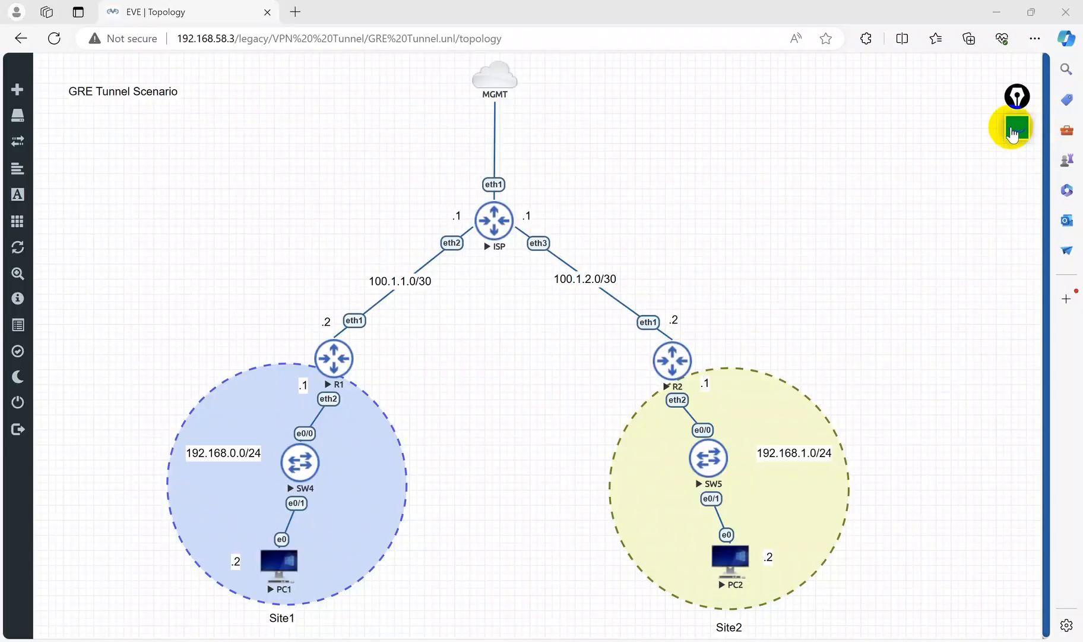
left_click(1016, 122)
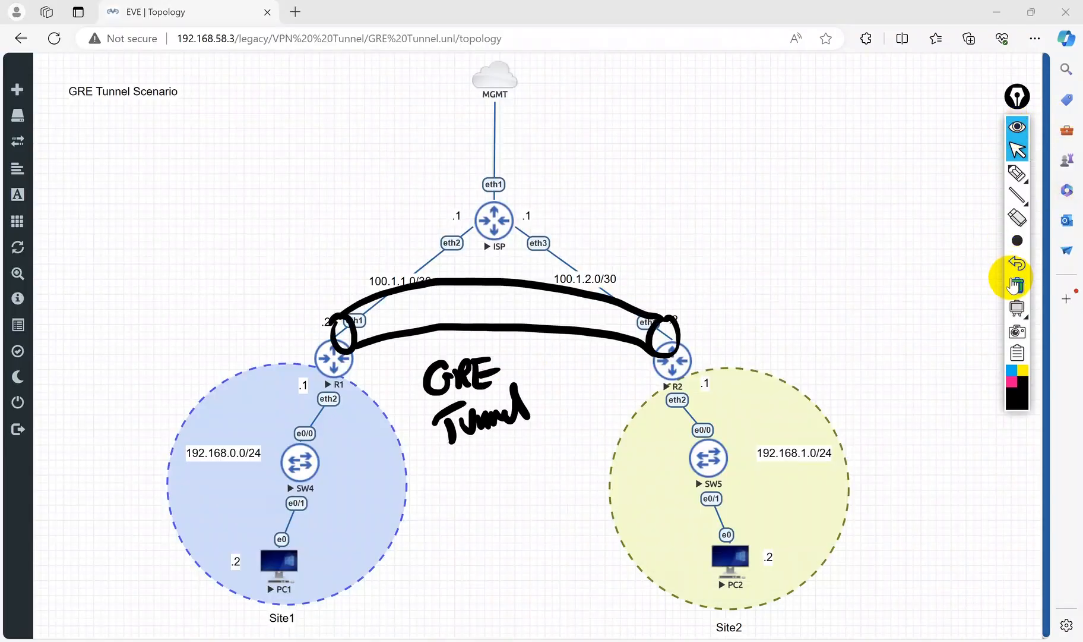
left_click(1016, 286)
Step: Add a square custom shape to the topology with a dashed, 3-width red border
right_click(196, 213)
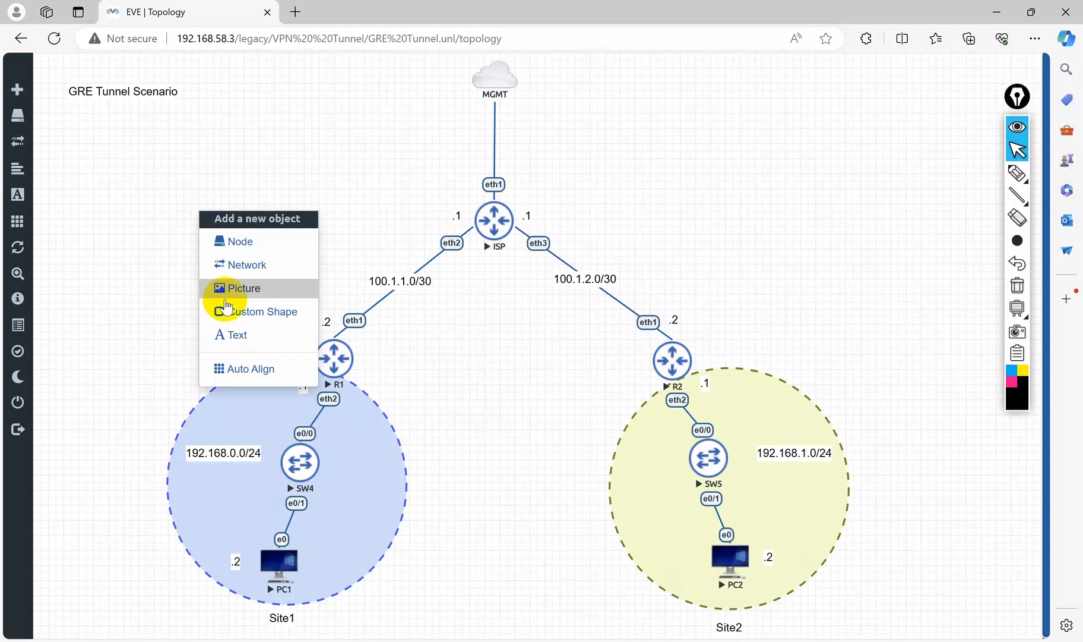
left_click(226, 307)
left_click(523, 151)
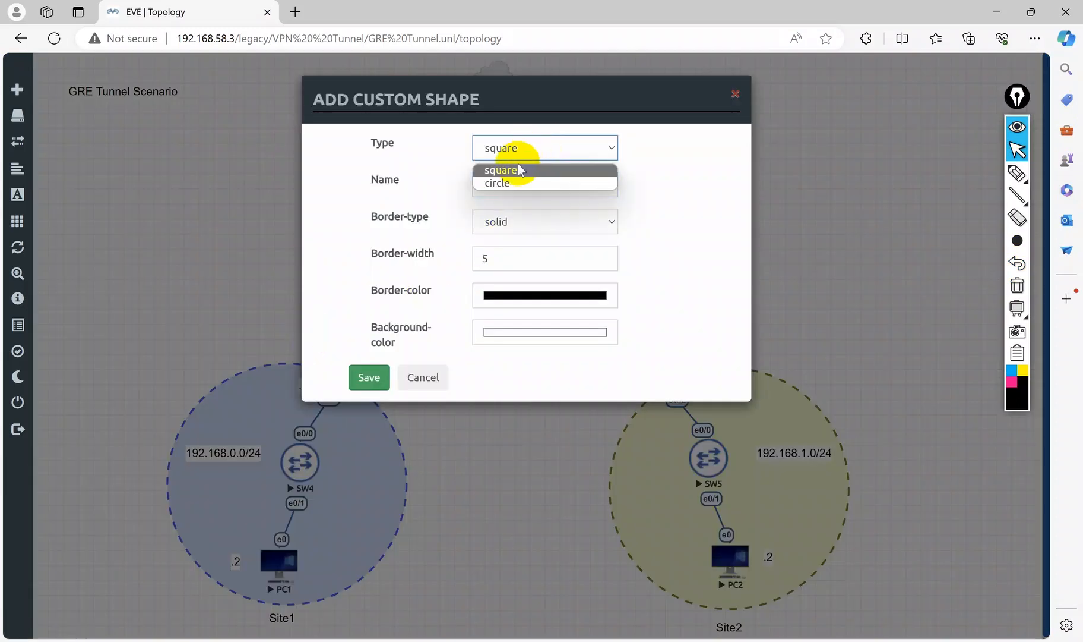
left_click(511, 171)
left_click(509, 221)
left_click(505, 252)
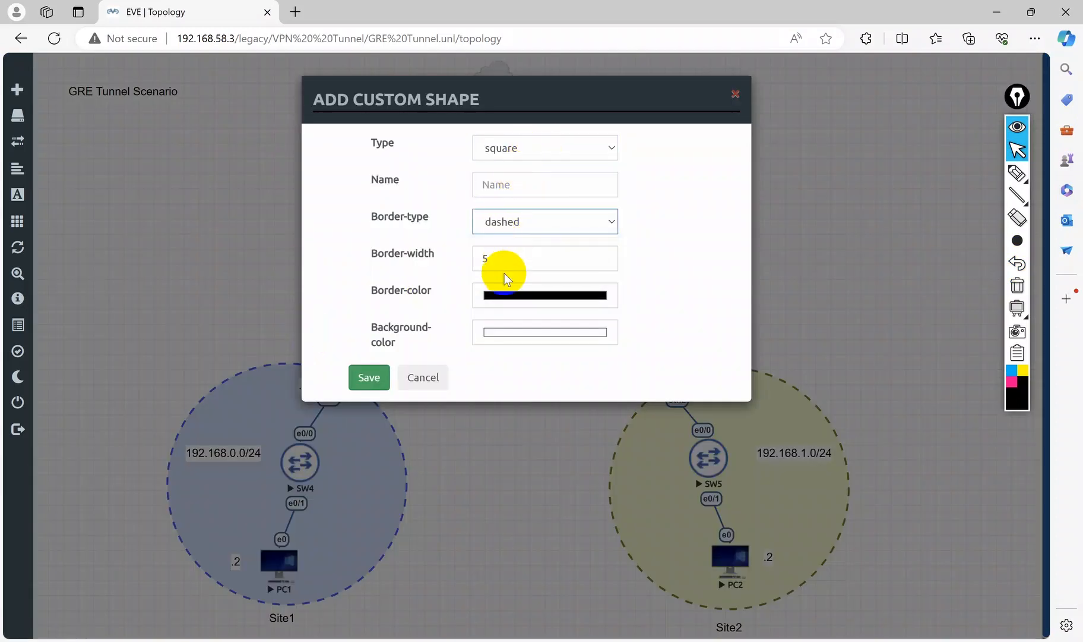
double_click(486, 259)
type("3")
left_click(539, 296)
left_click(629, 338)
left_click_drag(628, 338, 525, 309)
left_click(367, 377)
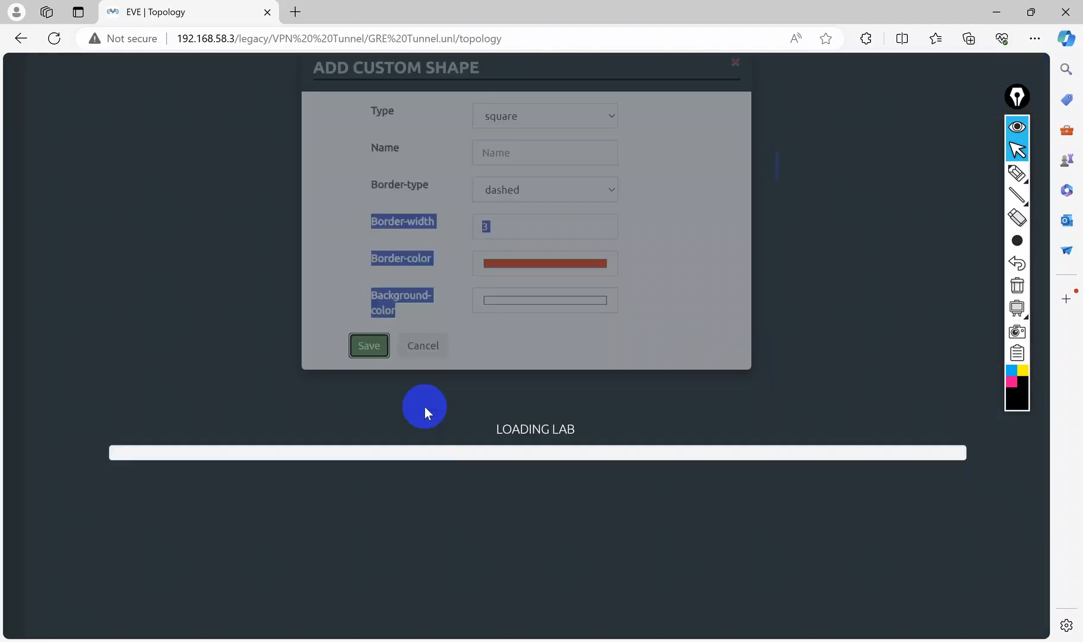
Step: Resize and position the dashed rectangle to span between R1 and R2
left_click_drag(289, 299, 454, 228)
left_click_drag(332, 211, 475, 330)
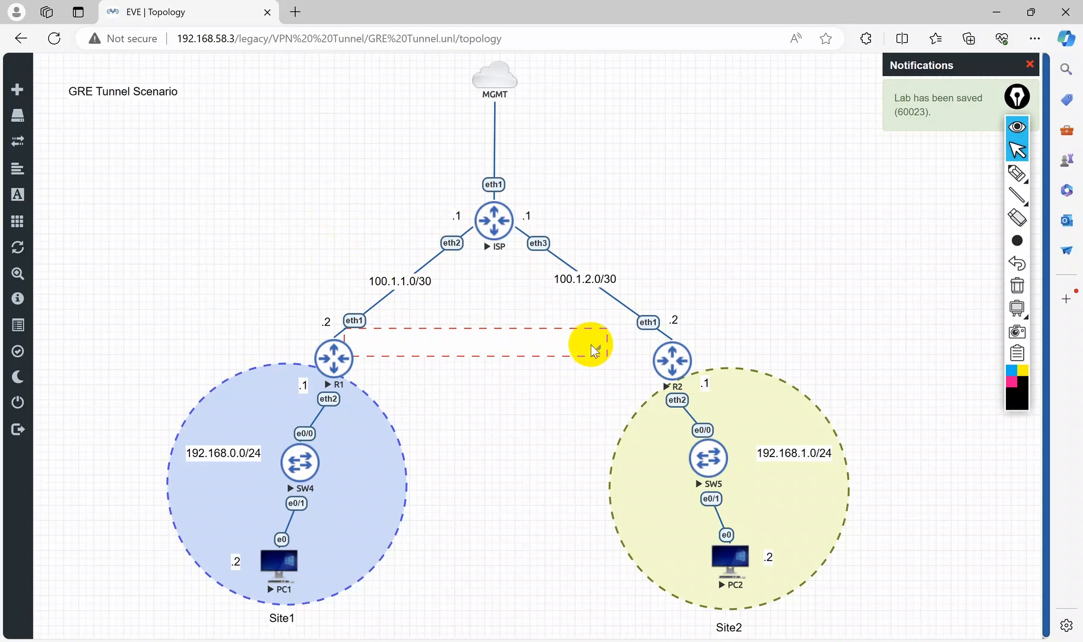
left_click_drag(594, 343, 666, 354)
Step: Edit the rectangle to turn on a transparent background and save
right_click(544, 331)
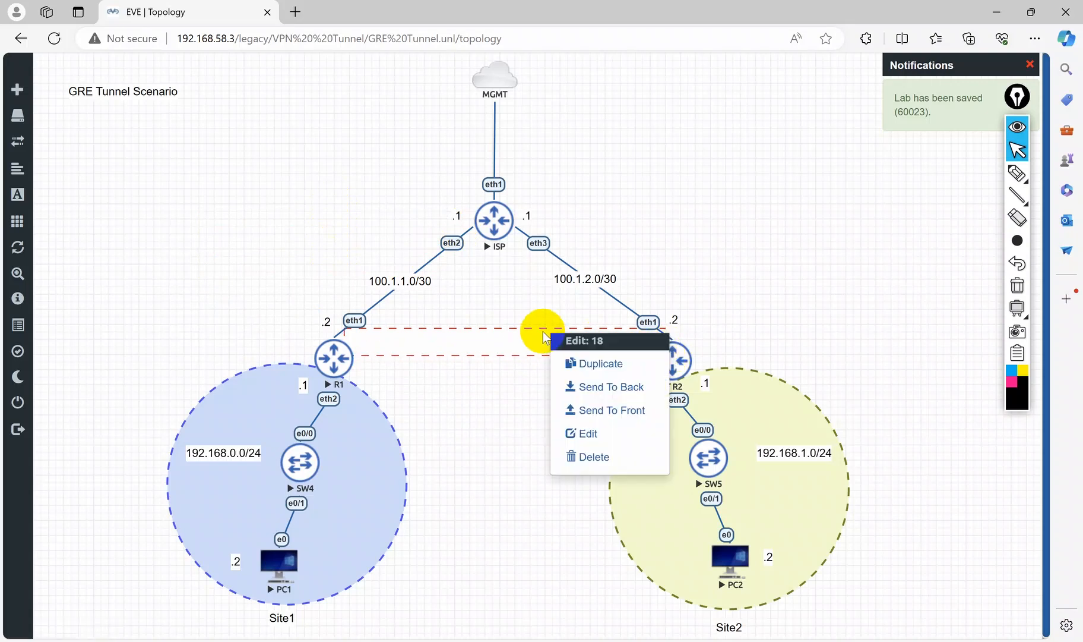
left_click(574, 436)
left_click(414, 594)
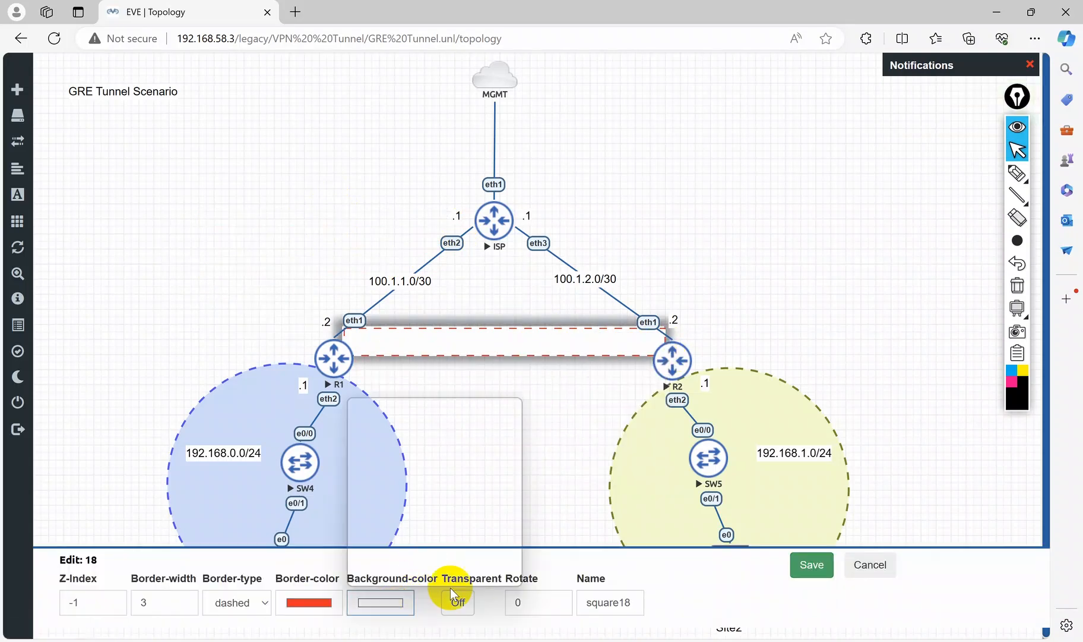
left_click(451, 603)
left_click(463, 605)
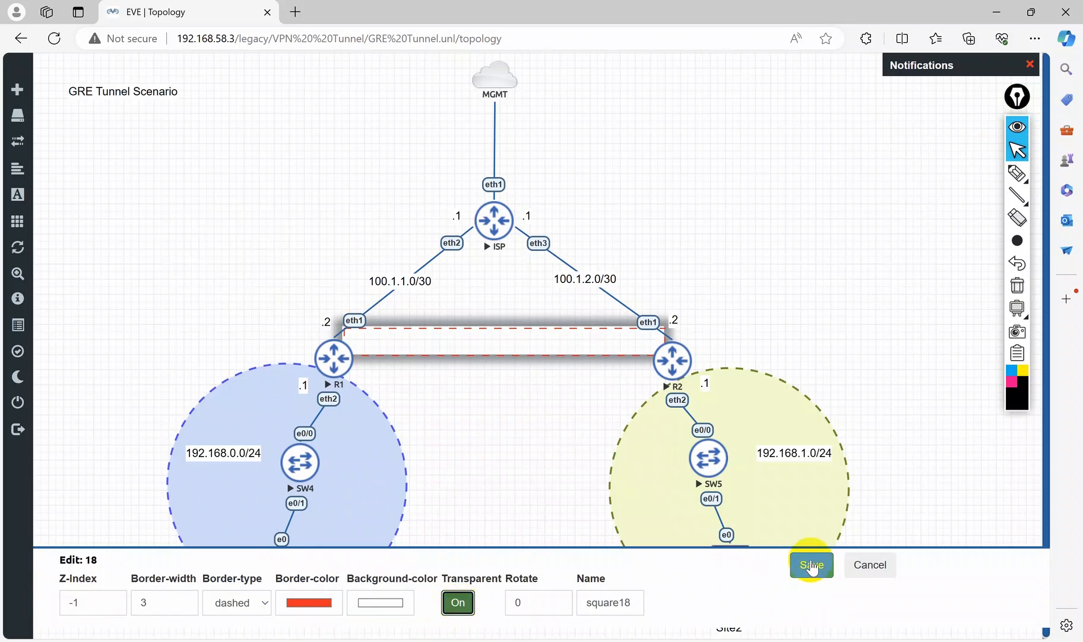
left_click(809, 564)
Step: Add red text "GRE Tunnel 172.16.20.0/30" in font size 15 to the topology
right_click(475, 387)
left_click(527, 516)
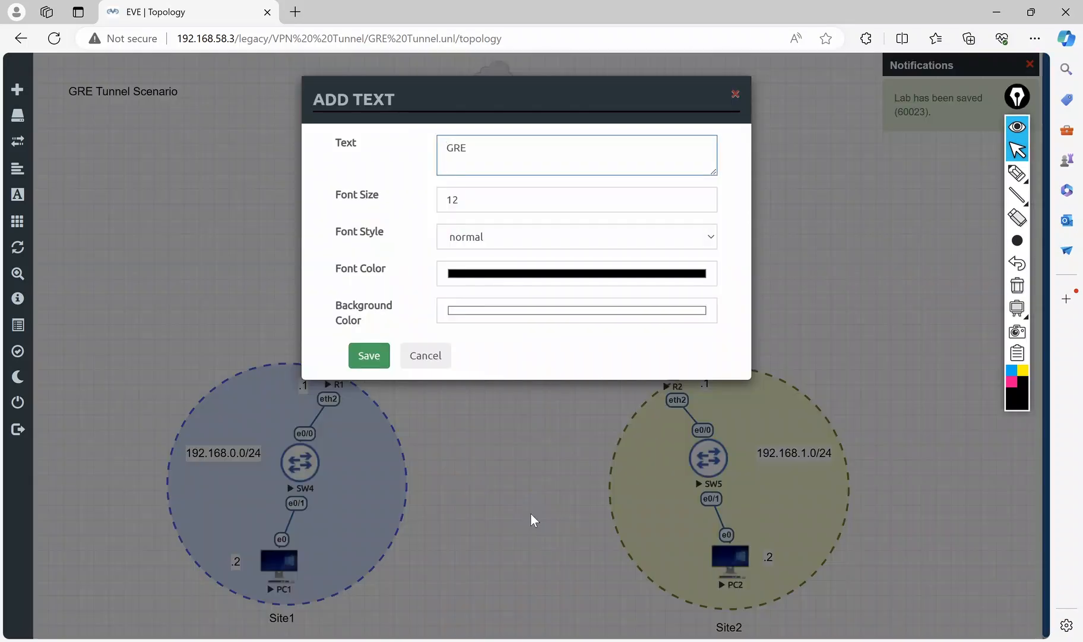
left_click(526, 148)
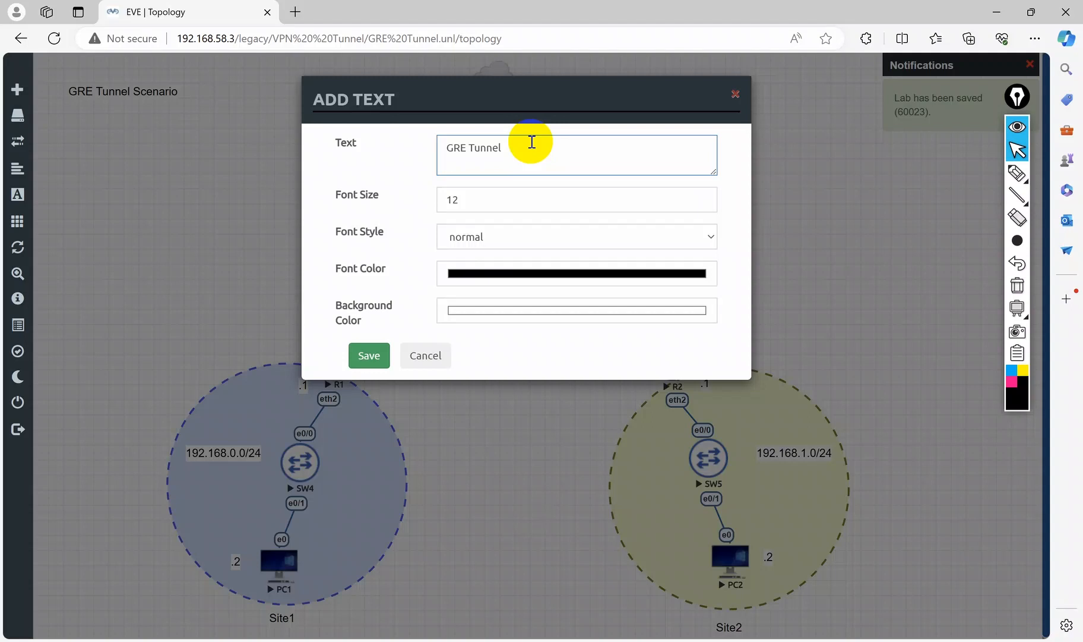
type("GRE Tunnel")
key("Return")
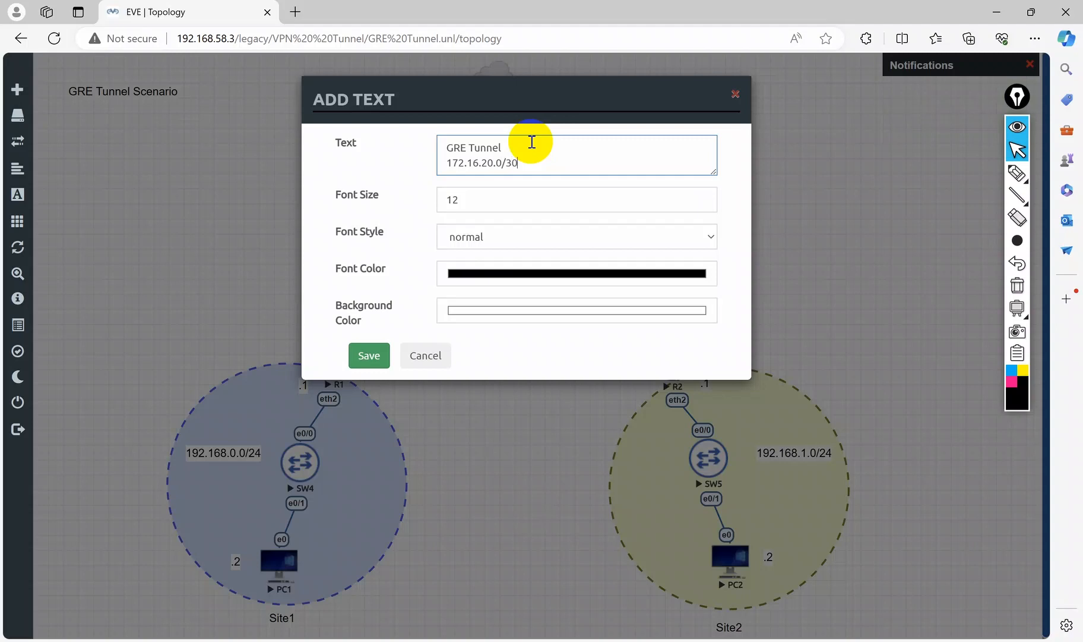
left_click(467, 200)
key("BackSpace")
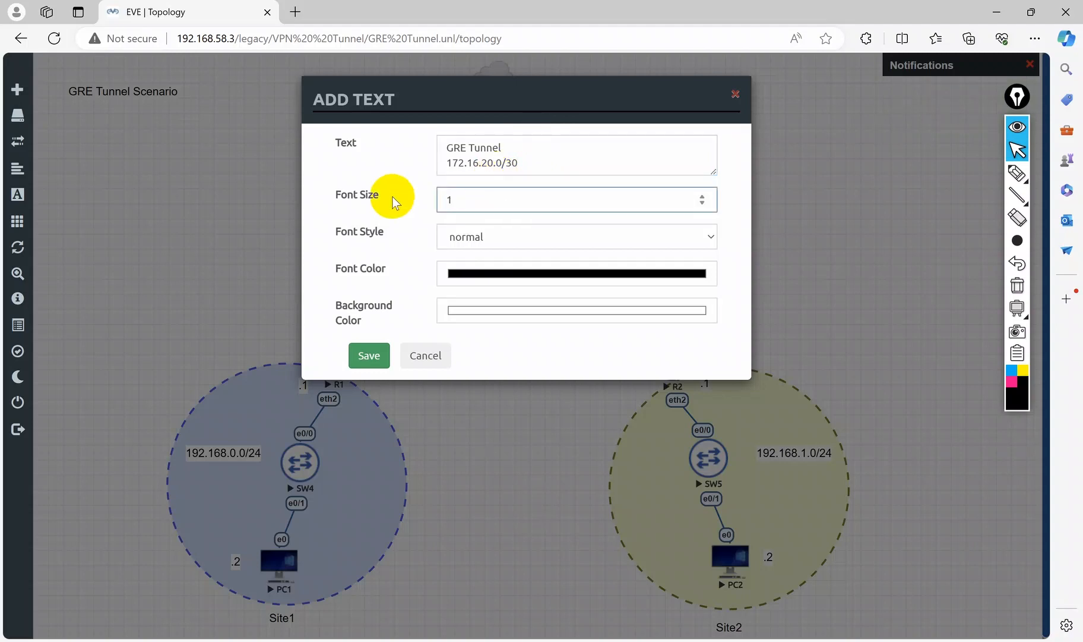
type("5")
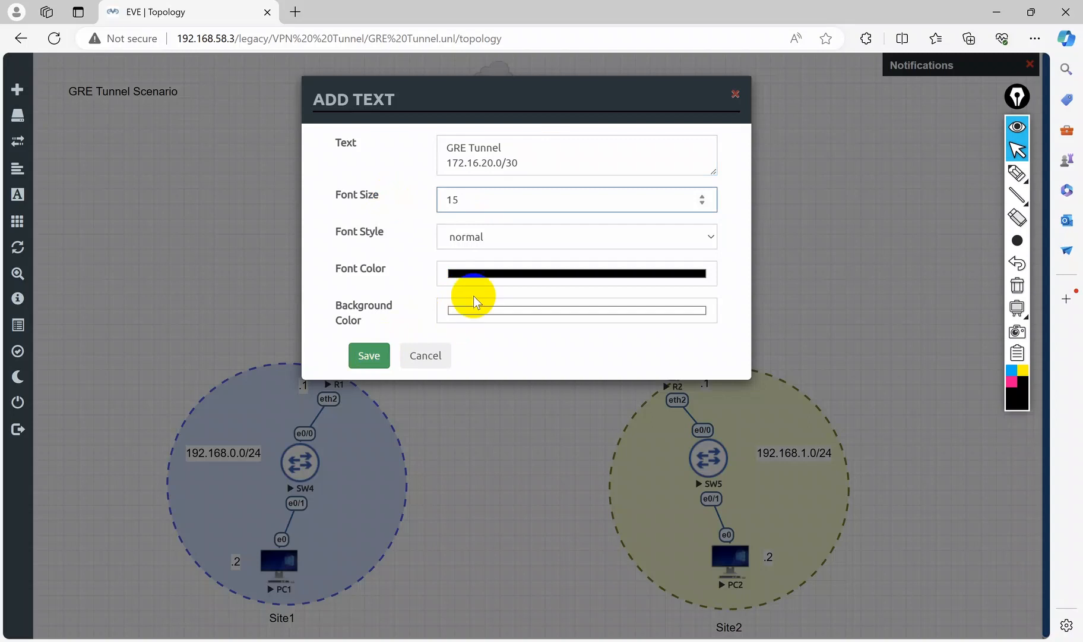
left_click(484, 276)
left_click_drag(571, 313, 647, 280)
left_click(647, 282)
left_click(362, 355)
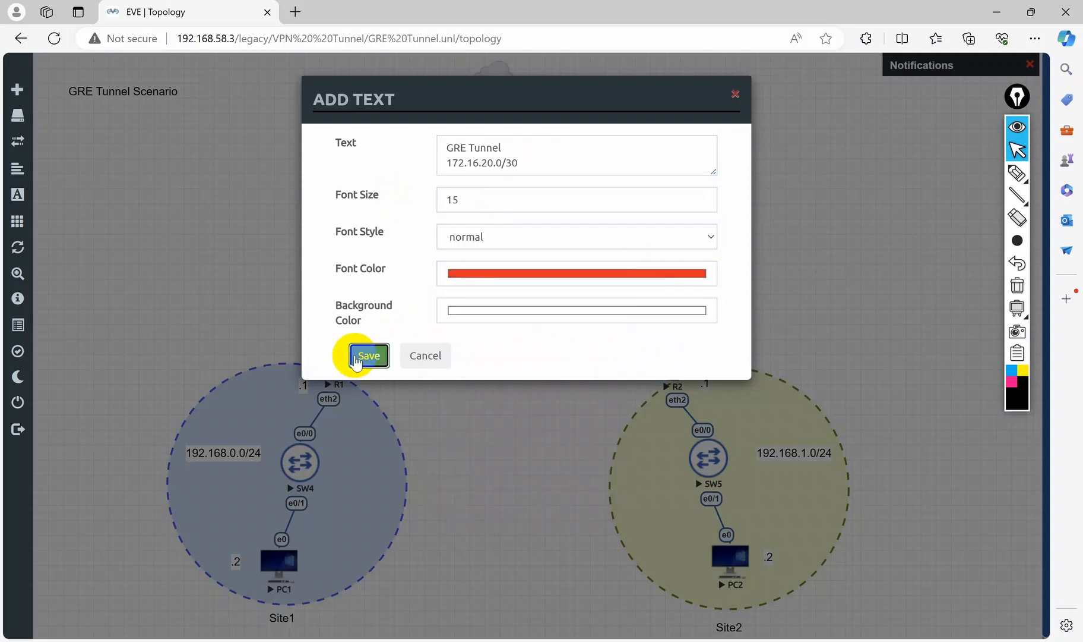
Step: Place the GRE Tunnel label between R1 and R2 just below the dashed tunnel rectangle
left_click_drag(520, 415, 493, 385)
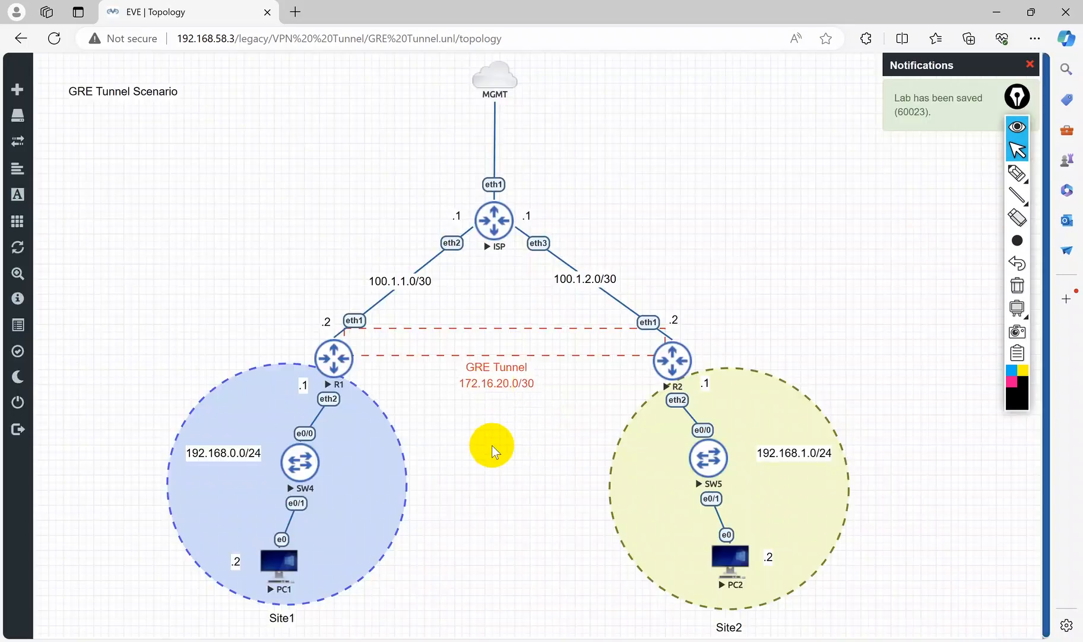
right_click(394, 377)
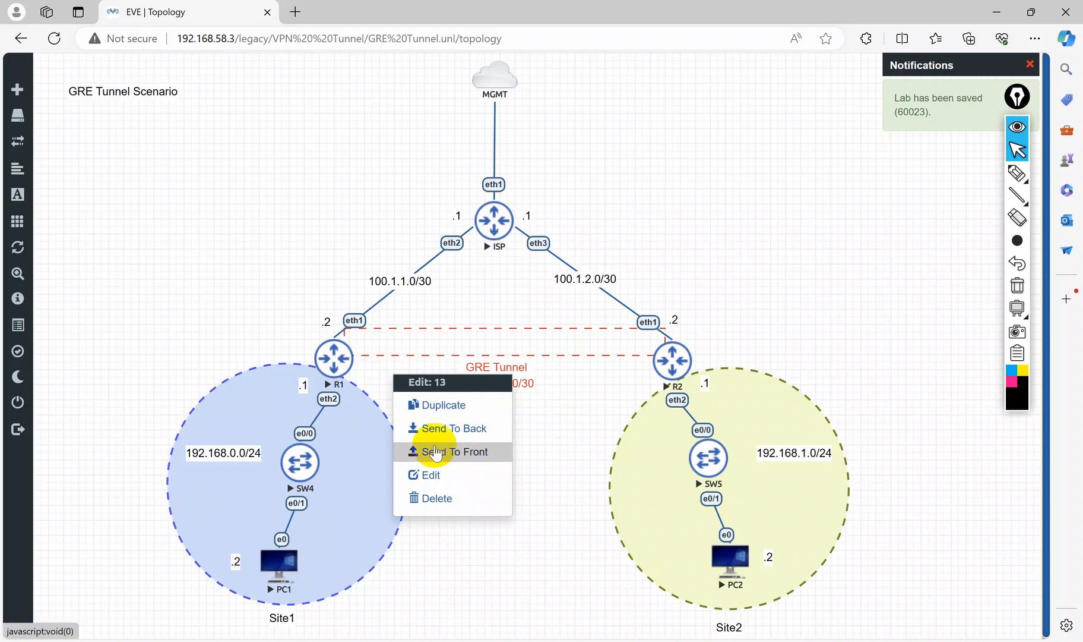
left_click(564, 468)
Step: Add a text label ".1" with font size 10 to the topology
right_click(450, 436)
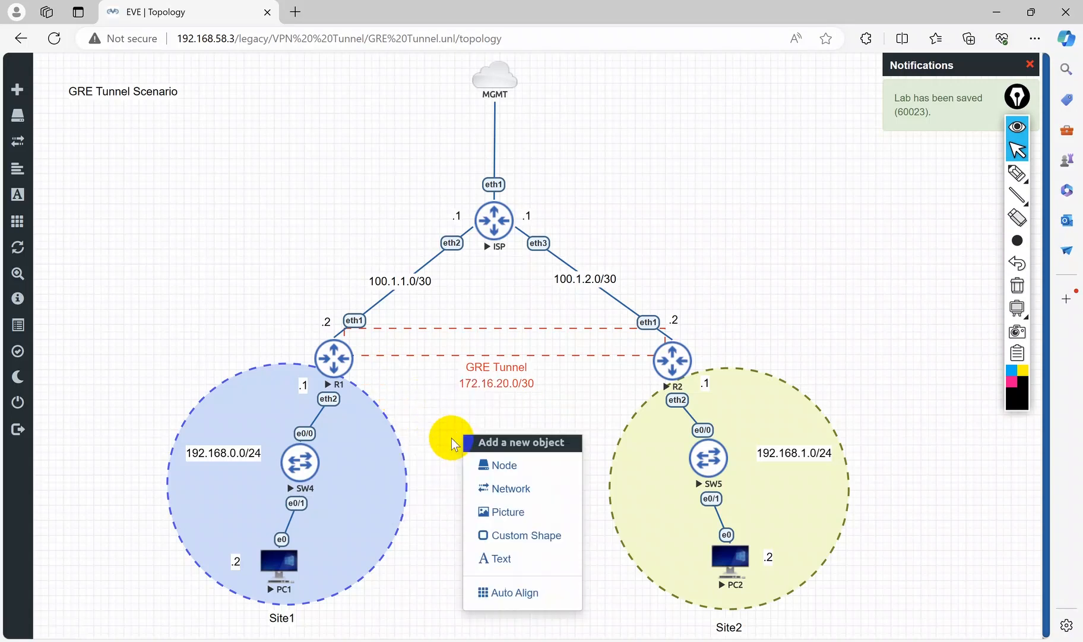
left_click(501, 555)
type(".1")
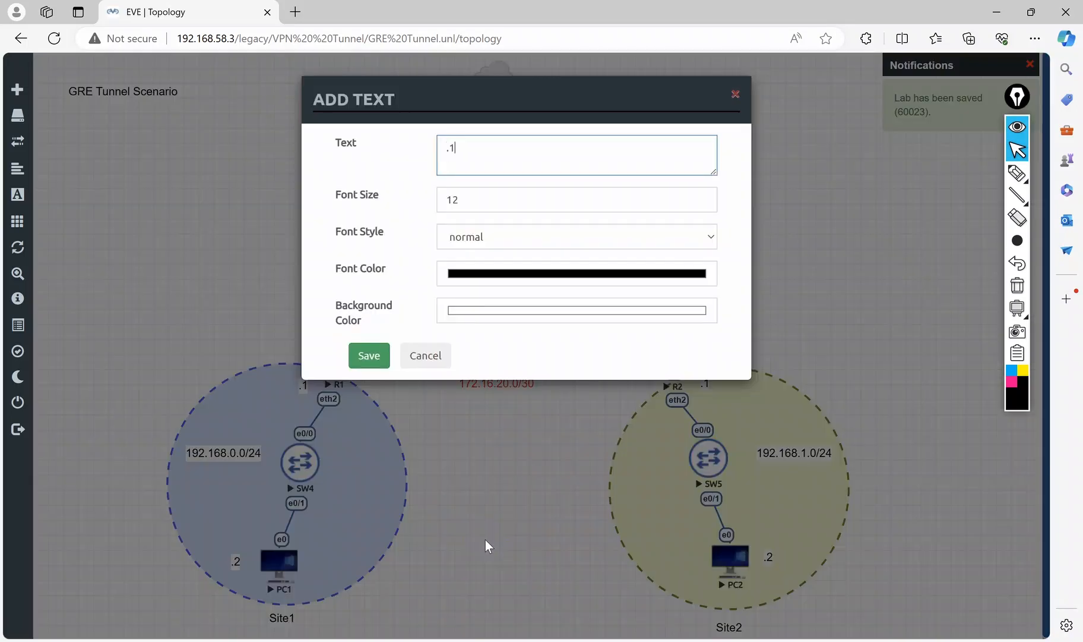
double_click(483, 202)
type("10")
left_click(370, 354)
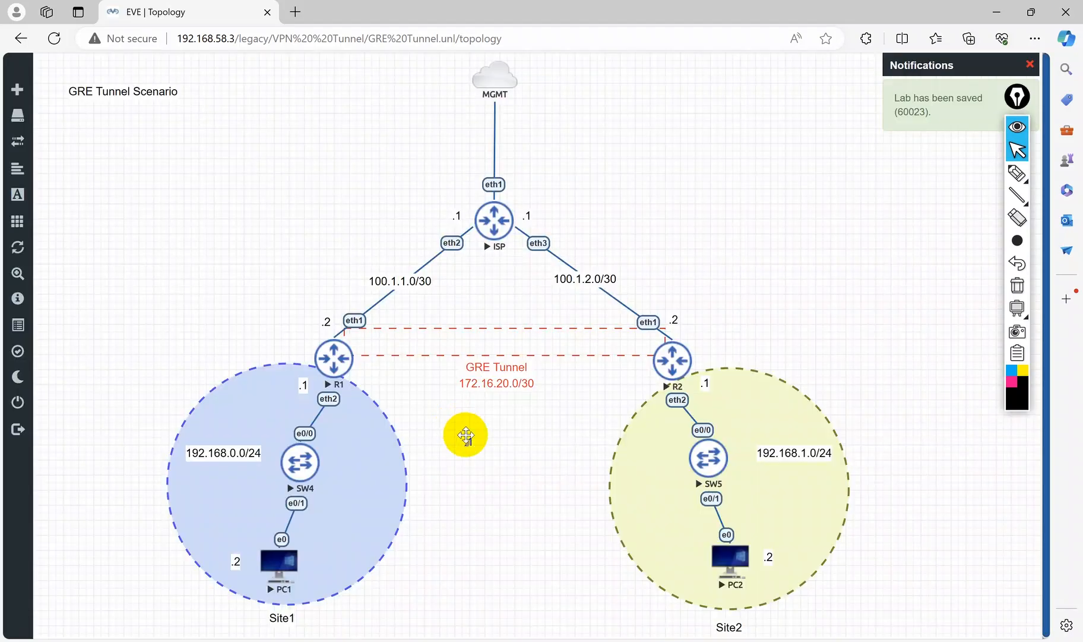
Step: Edit the ".1" label to set its font colour to red and save it beside R1
right_click(374, 359)
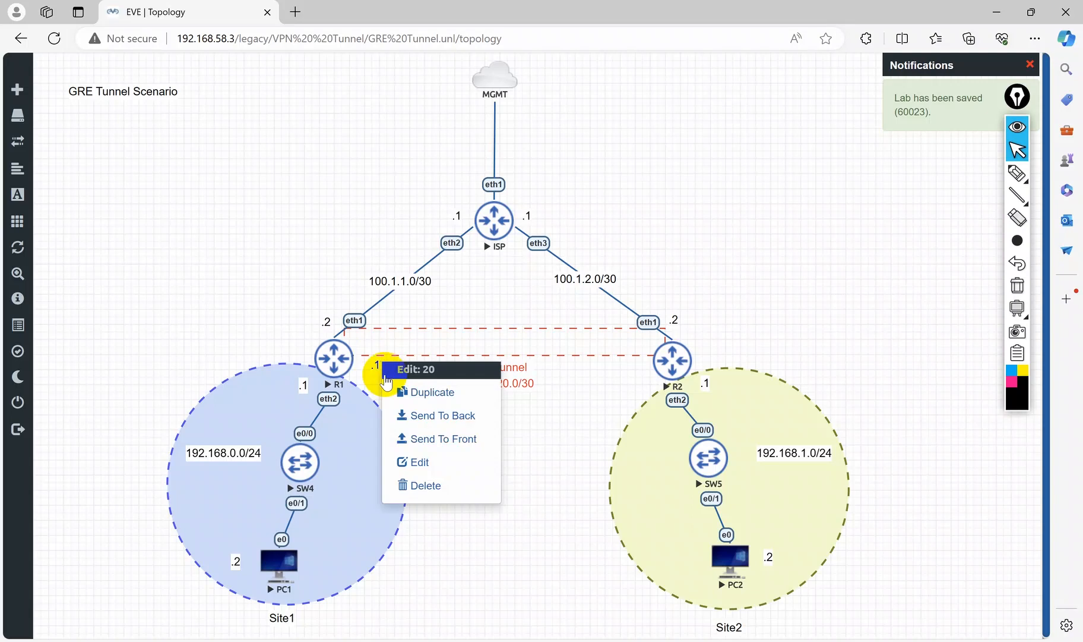
left_click(413, 460)
left_click(356, 599)
left_click(497, 400)
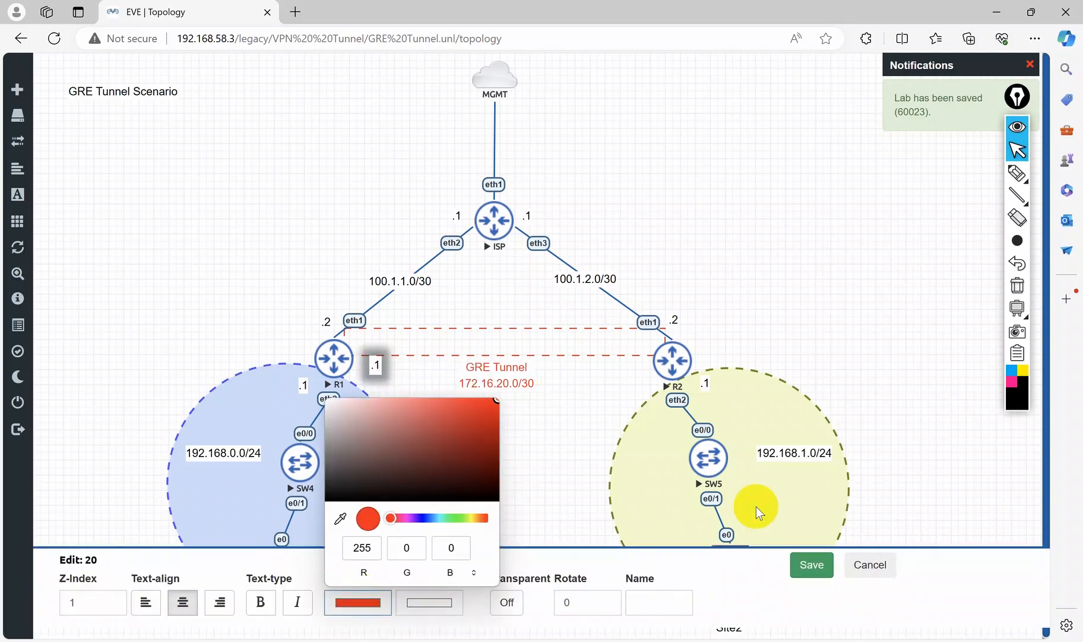
left_click(812, 564)
Step: Add a red text label ".2" with font size 15 to the topology
right_click(600, 391)
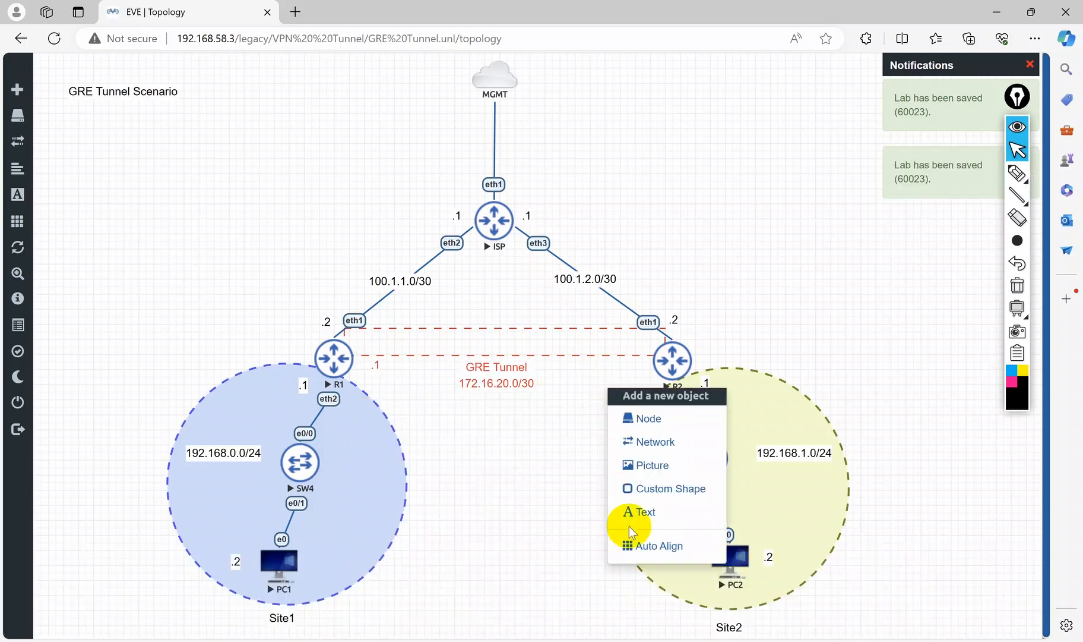
left_click(625, 511)
type(".2")
left_click(489, 200)
key("BackSpace")
type("5")
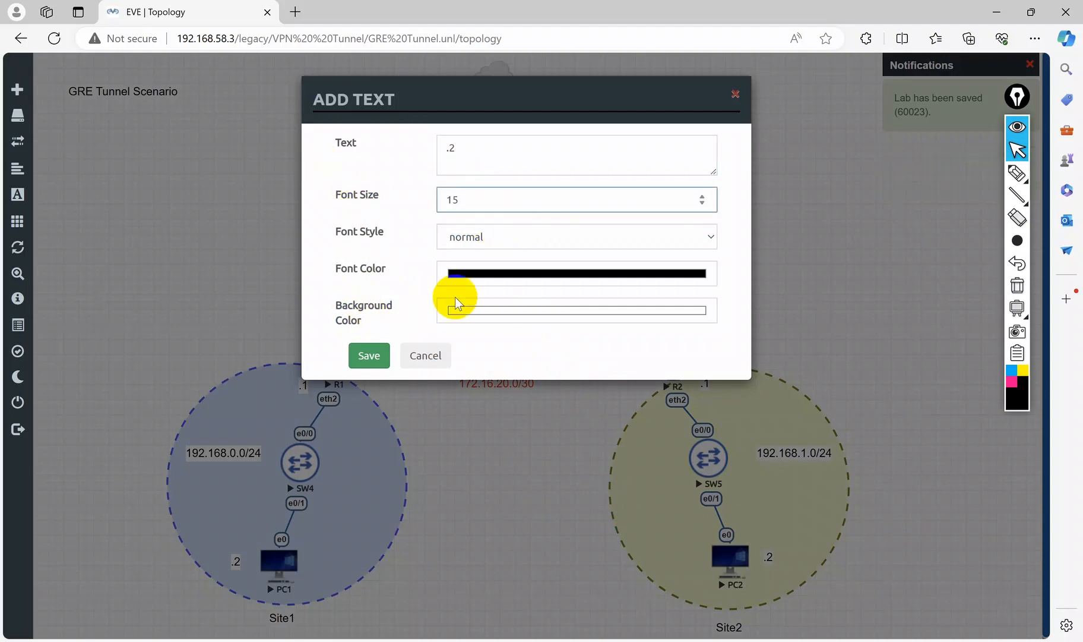
left_click(483, 273)
left_click_drag(594, 305, 616, 153)
left_click(411, 232)
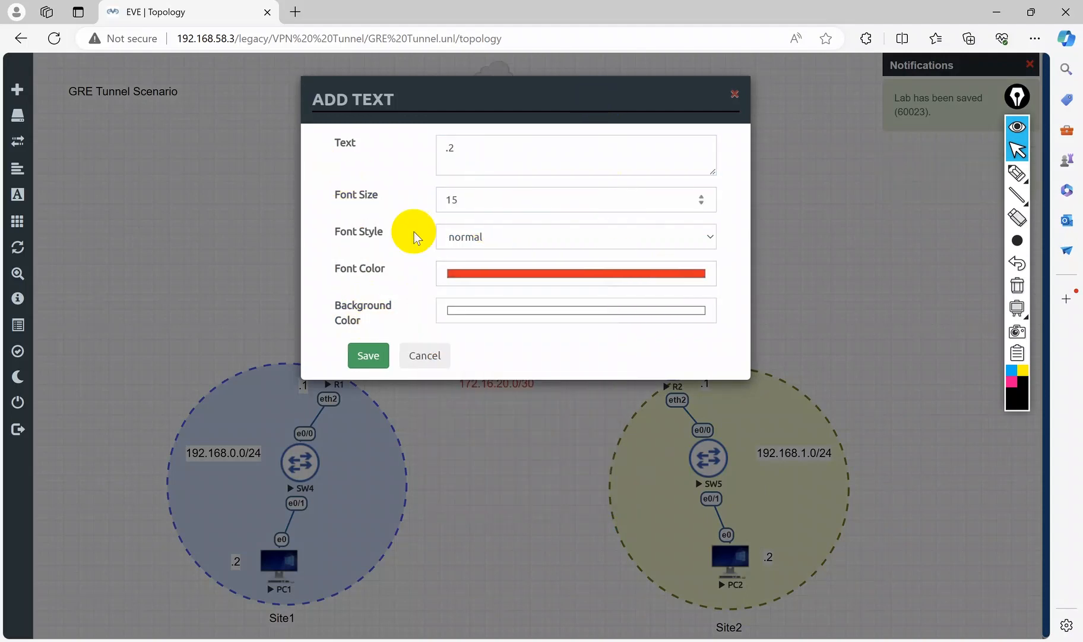
left_click(367, 354)
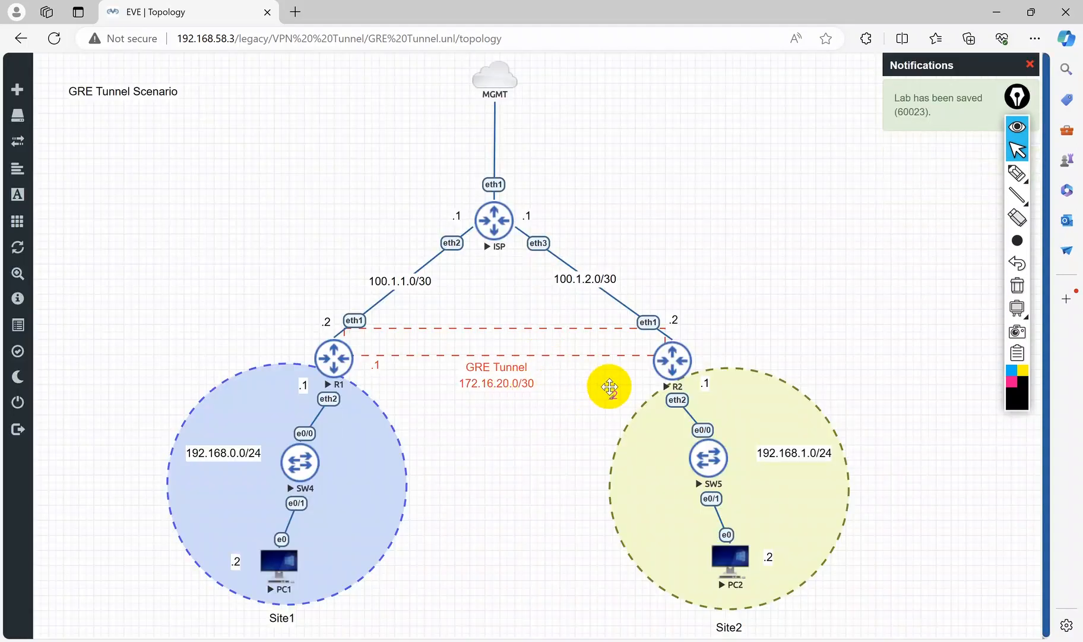
Step: Move the ".2" label next to R2 under the tunnel and collapse the annotation toolbar
left_click_drag(610, 387, 638, 361)
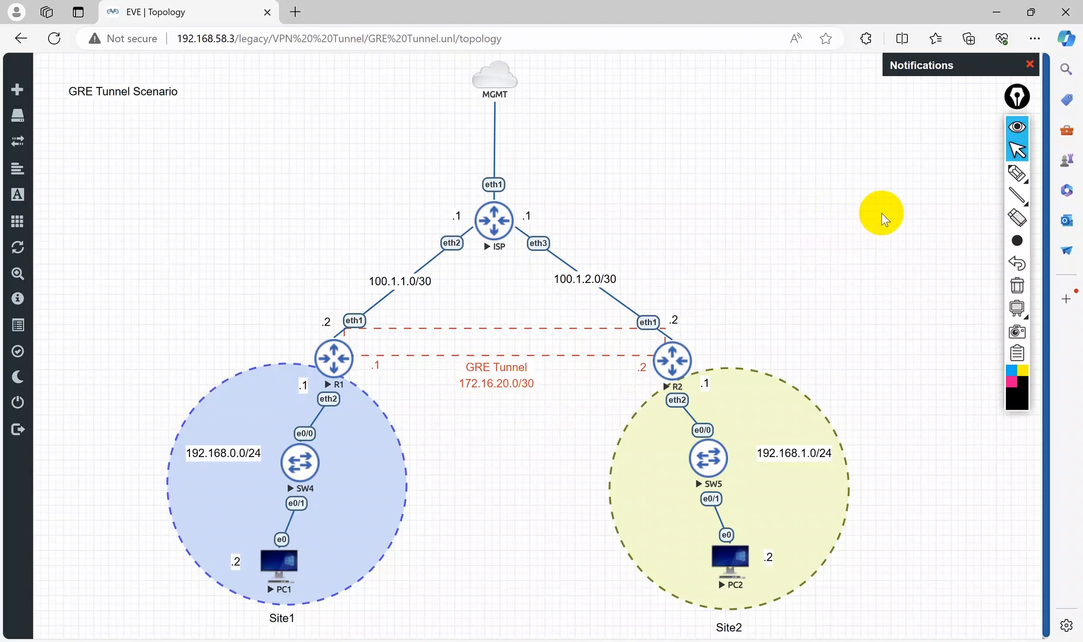
left_click(1017, 126)
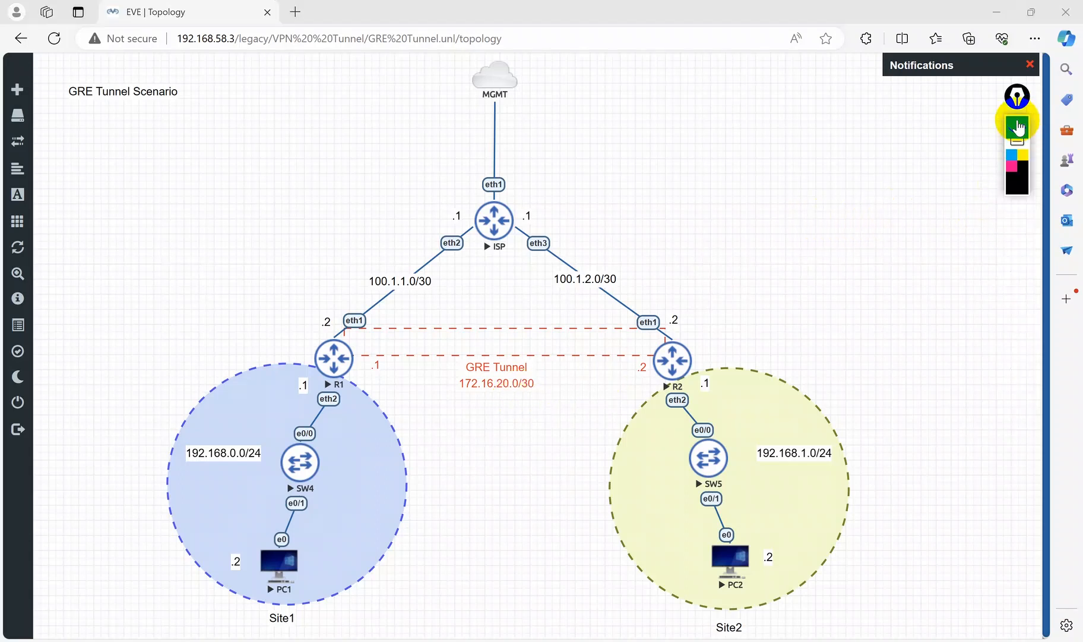
Step: On R1, add address 172.16.20.1/30 on gre-tunnel1 with the comment Tunnel-address
mouse_move(623, 638)
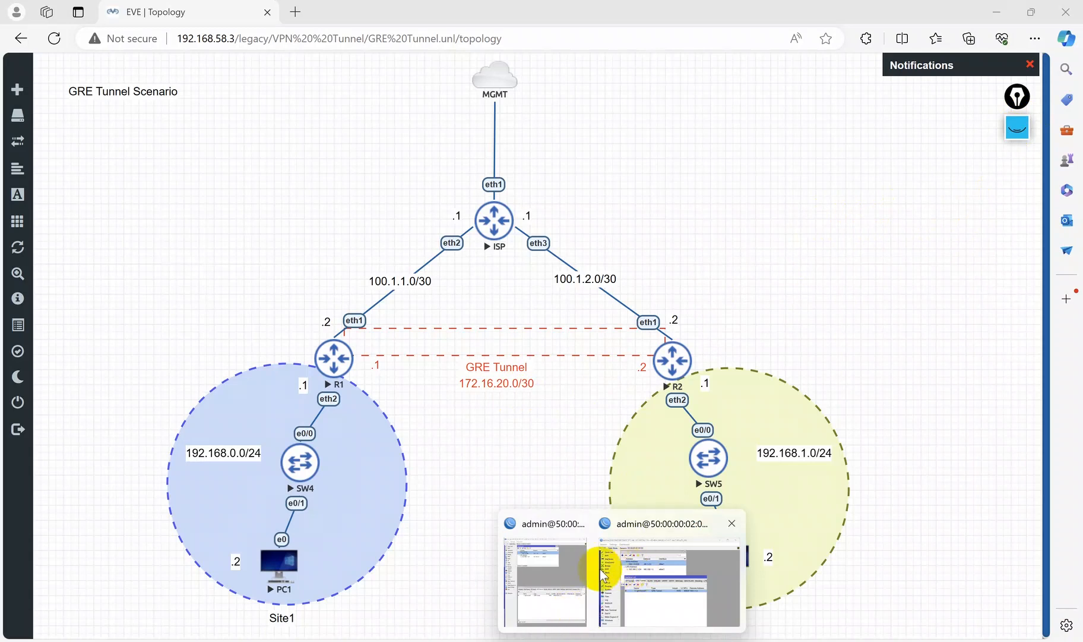
left_click(584, 573)
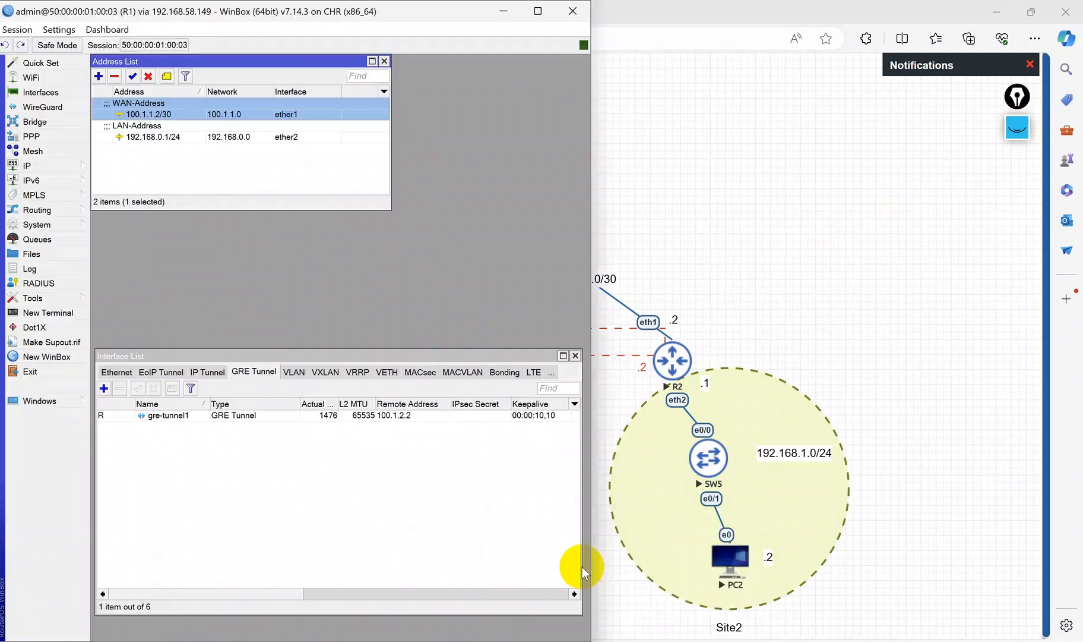
left_click(99, 76)
type("172.1")
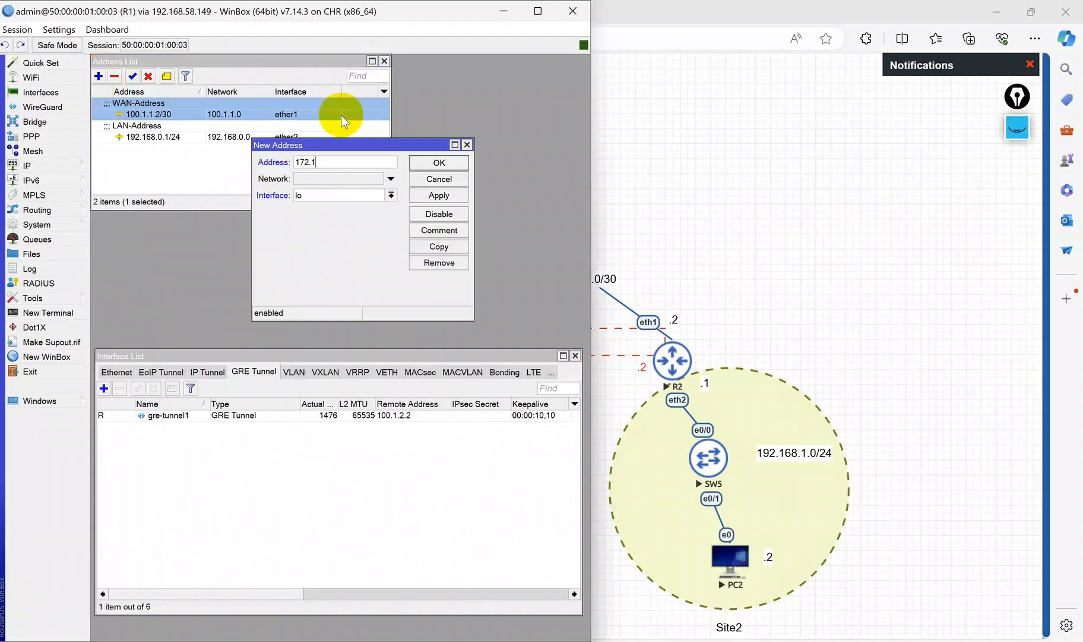
type("6.20.1/30")
left_click(306, 196)
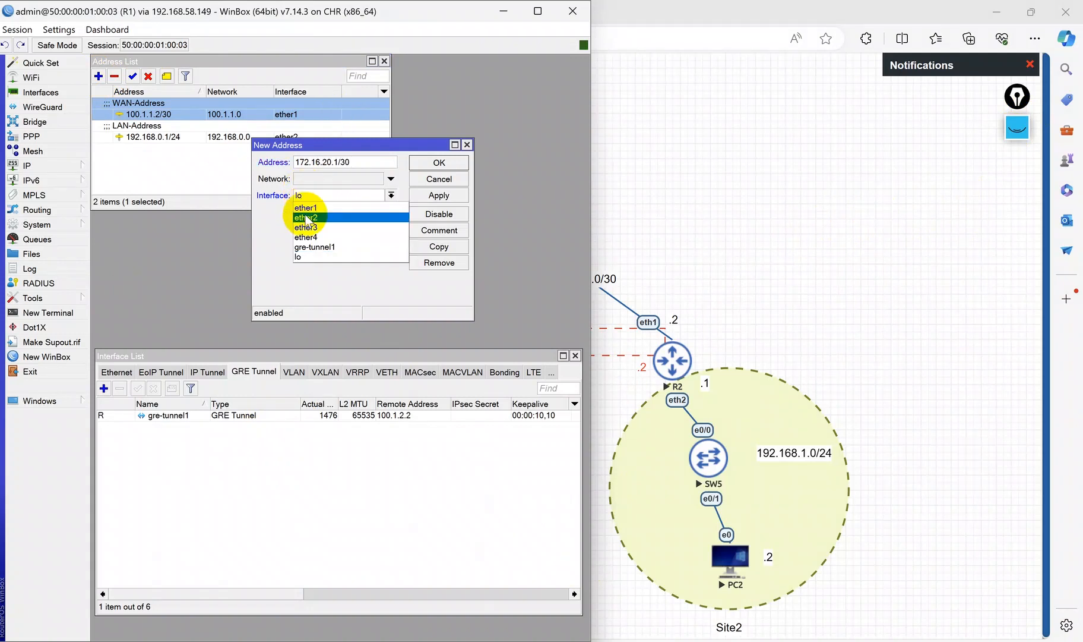
left_click(310, 249)
left_click(439, 196)
left_click(435, 230)
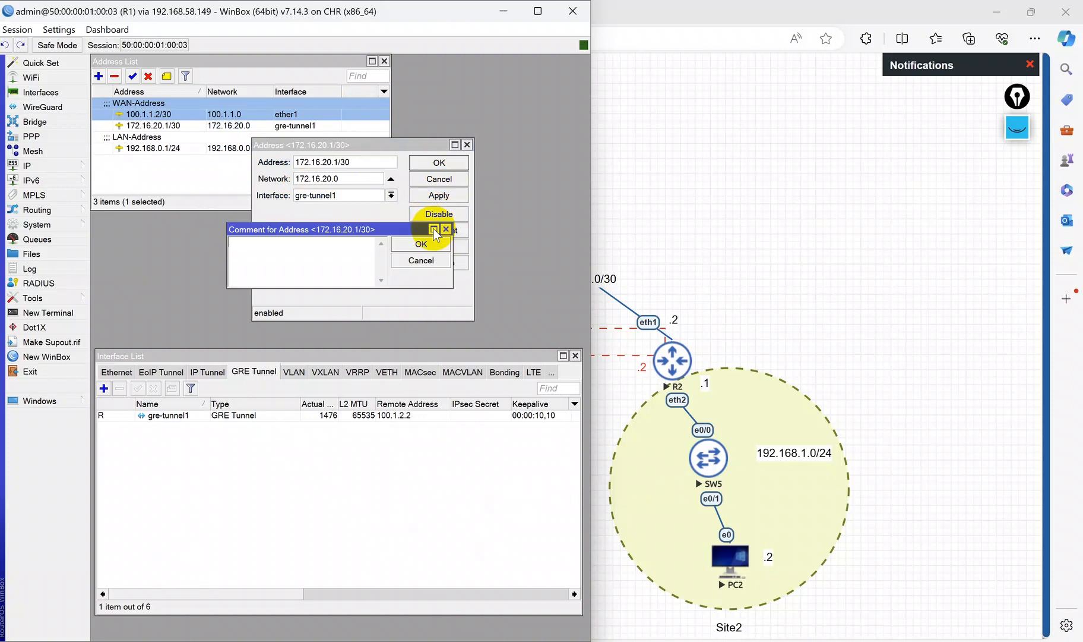
type("Tunnel-address")
left_click(433, 240)
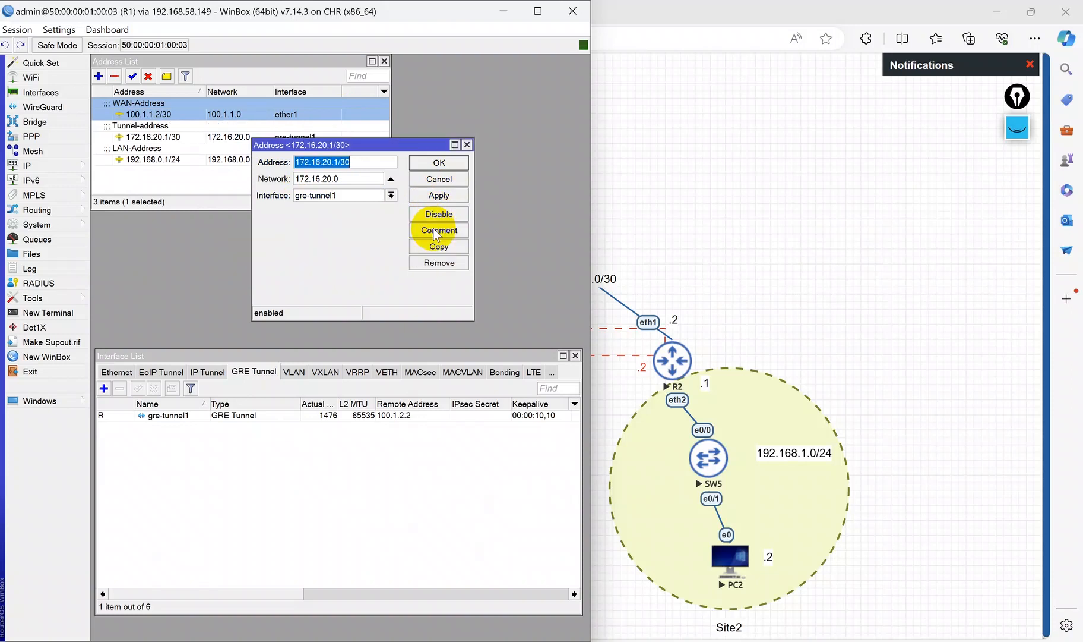
left_click(438, 163)
Step: Bring up R2's WinBox window and place it beside R1's window
mouse_move(639, 638)
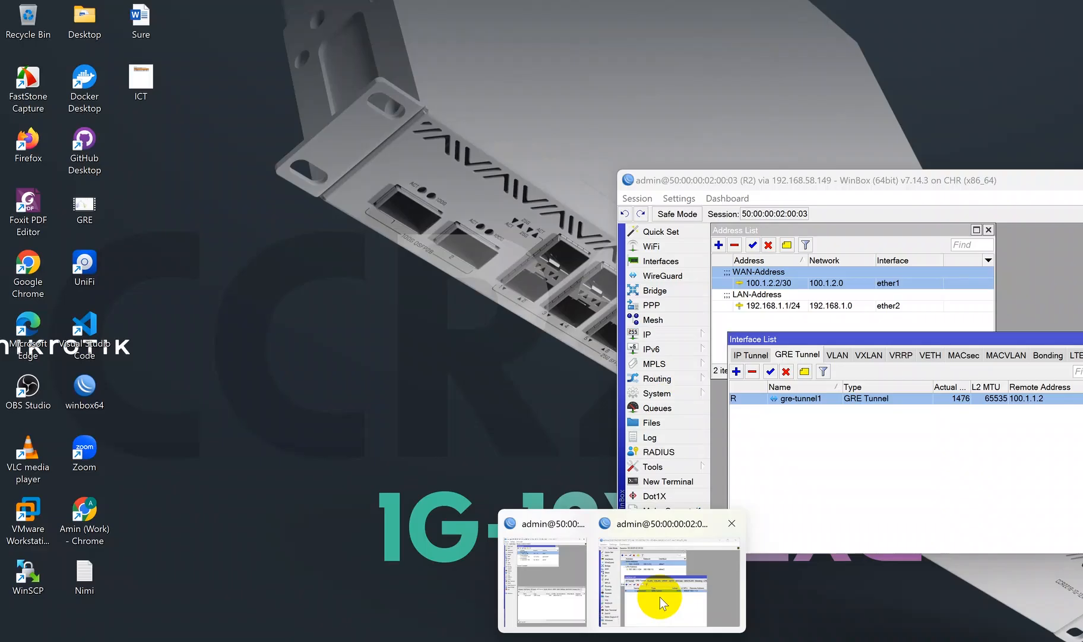
left_click(653, 600)
left_click_drag(851, 169, 880, 1)
left_click_drag(782, 177, 778, 296)
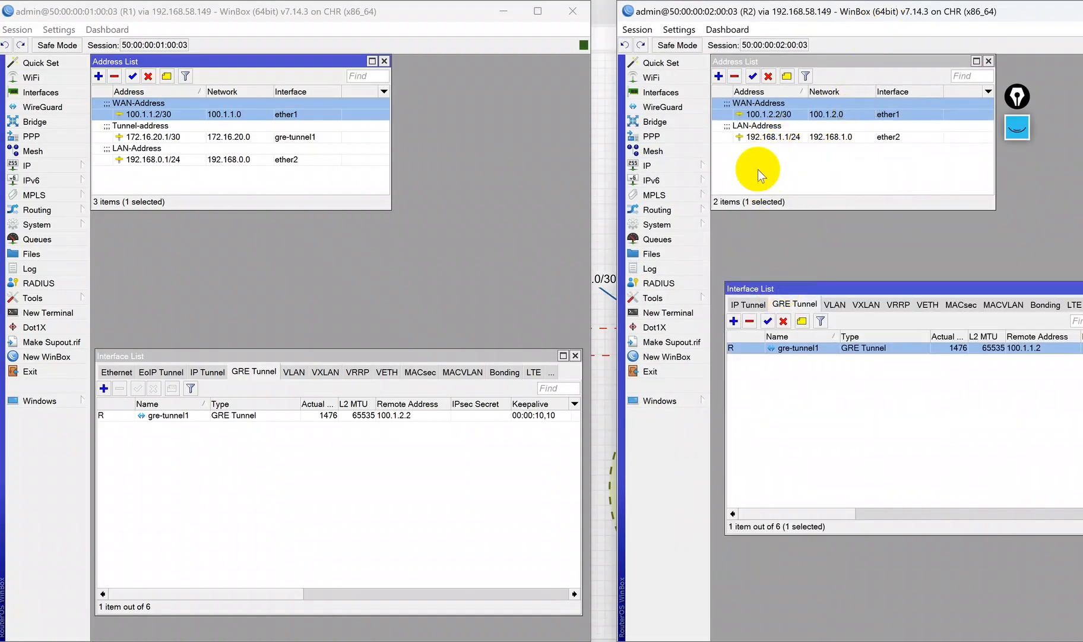
Step: On R2, add address 172.16.20.2/30 on gre-tunnel1 with the comment Tunnel-Interface
left_click(766, 172)
left_click(719, 76)
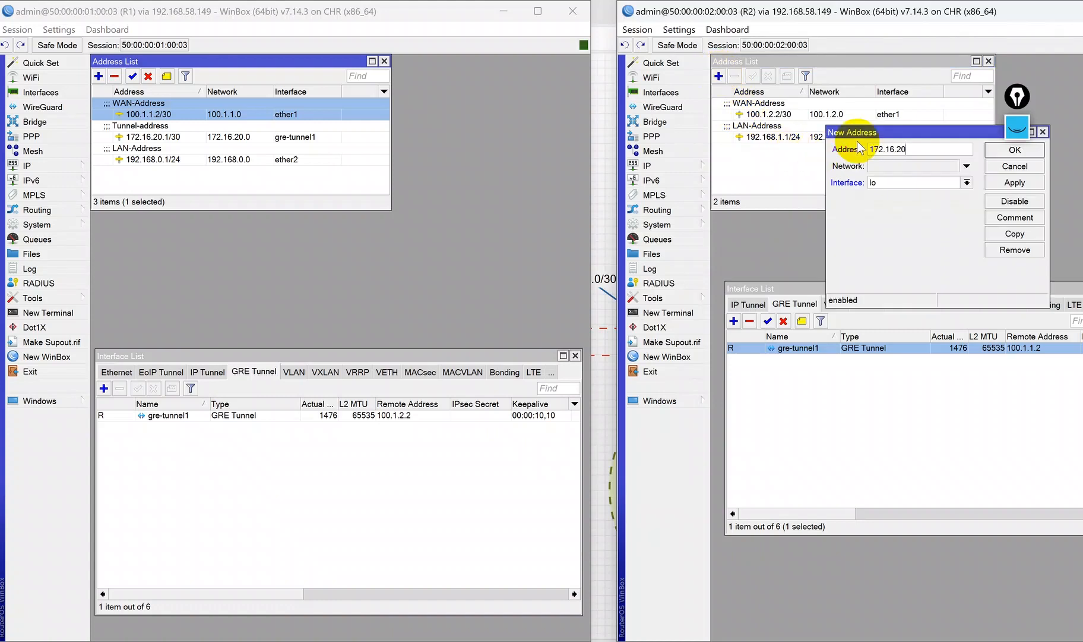
left_click(891, 182)
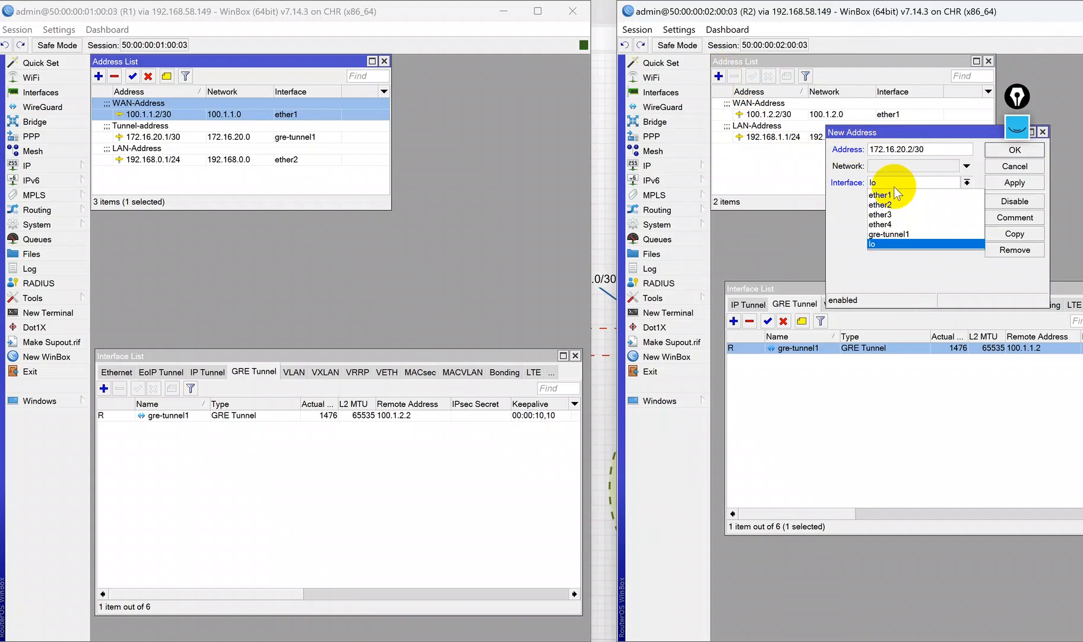
left_click(894, 224)
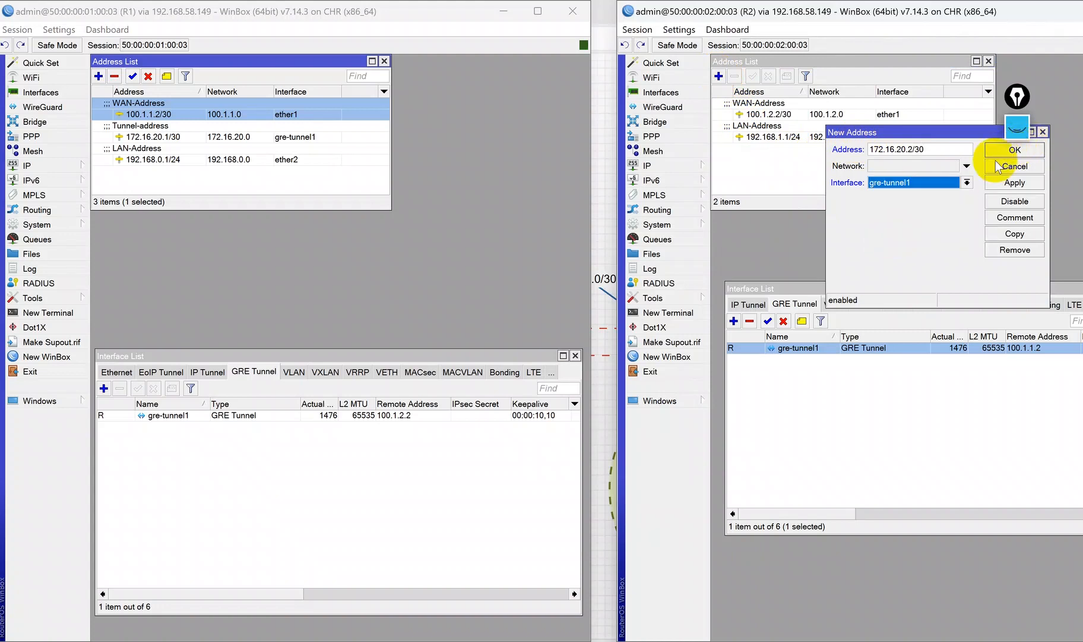
left_click(1015, 150)
left_click(776, 126)
left_click(788, 78)
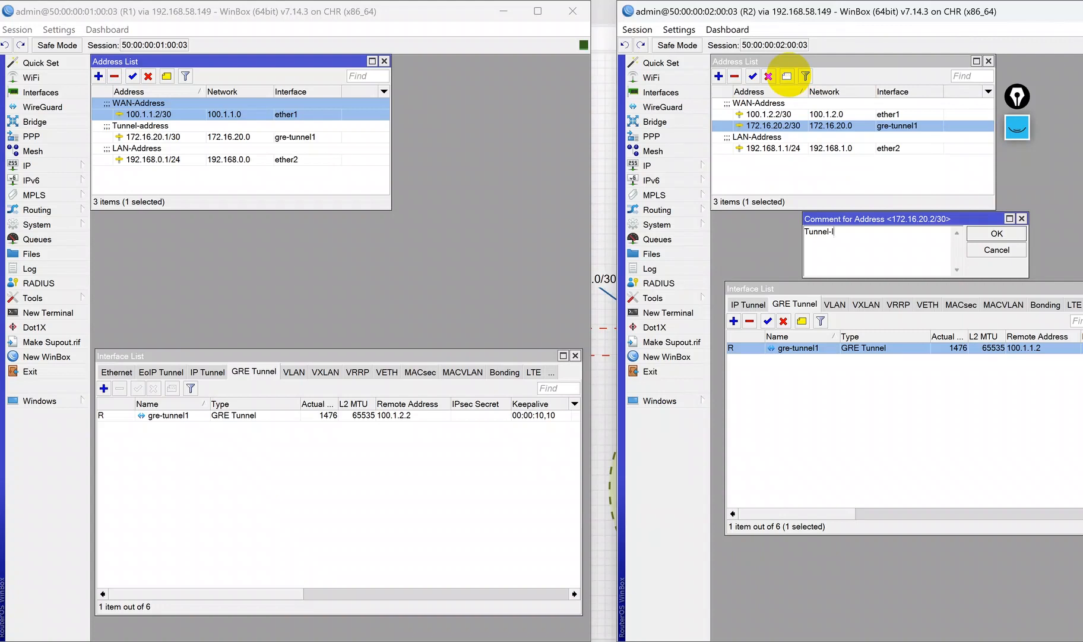
type("face")
key("Return")
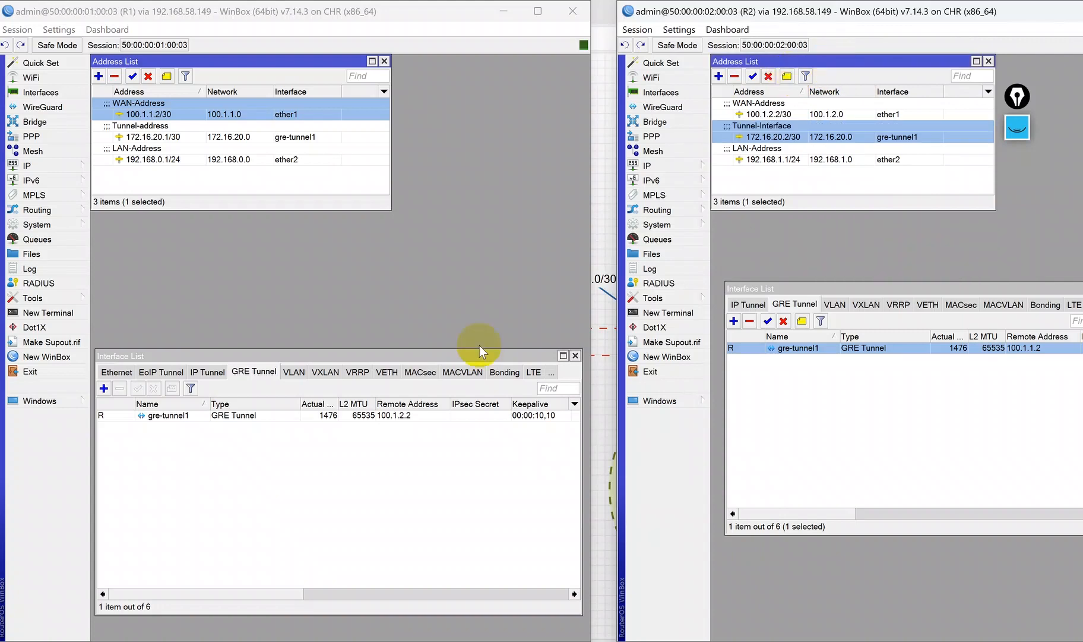
Step: Open R2's gre-tunnel1 interface and view its traffic statistics
double_click(796, 348)
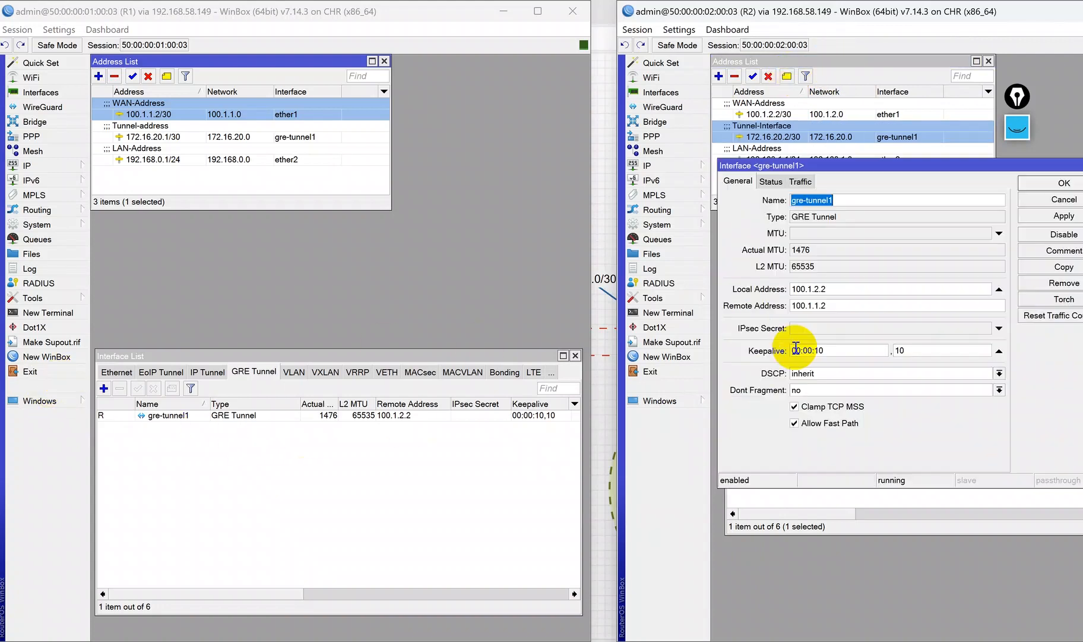
left_click(801, 181)
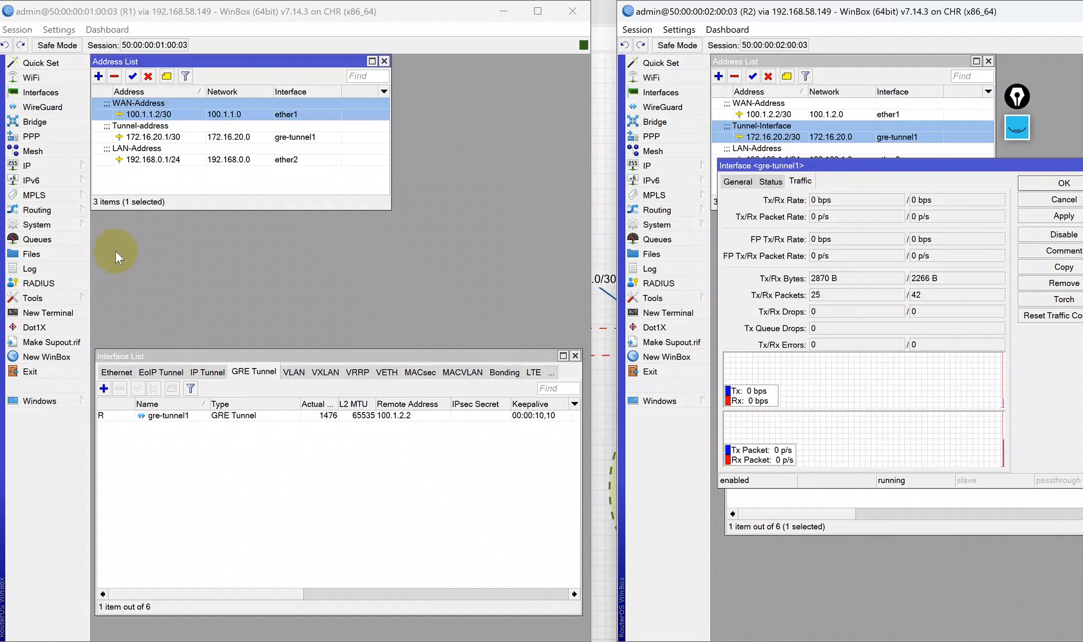
Step: From a new R1 terminal, ping 172.16.20.2 across the tunnel, stop it and close the terminal
left_click(60, 312)
key("Return")
key("Return")
key("Return")
type("ping 172.16.20.2")
key("Return")
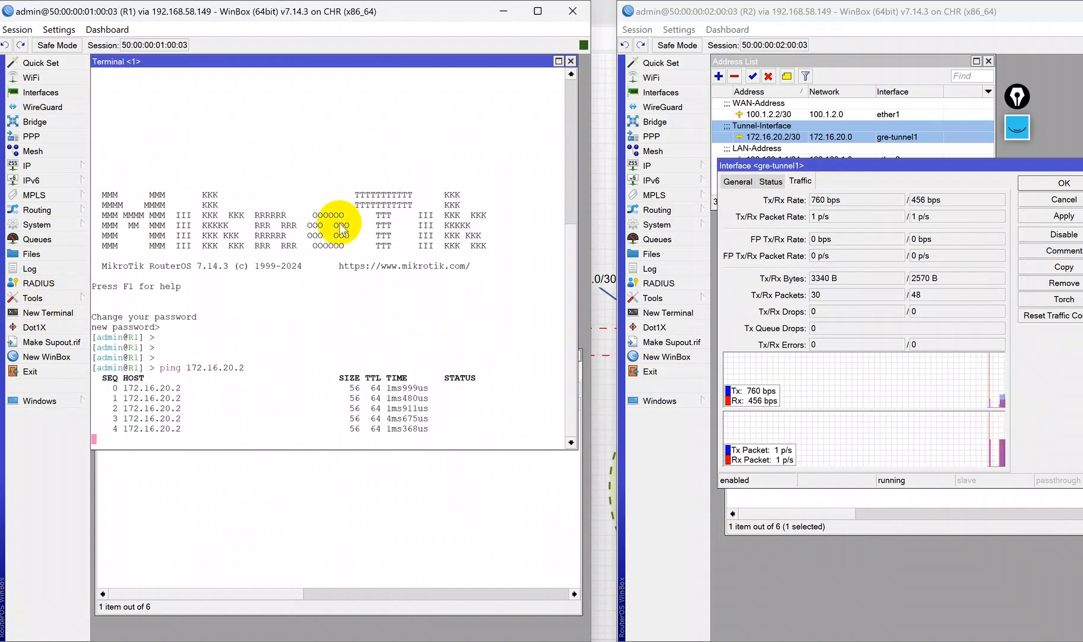
key("ctrl+c")
left_click(571, 61)
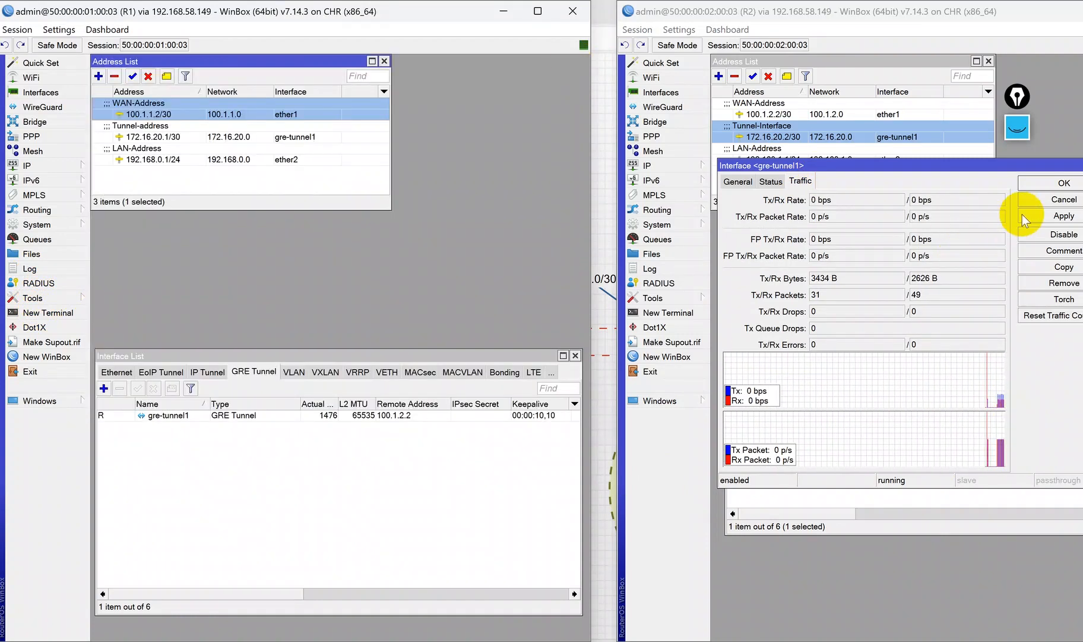
Step: Close R2's tunnel interface window, return to the topology and dismiss the notifications panel
left_click(1052, 202)
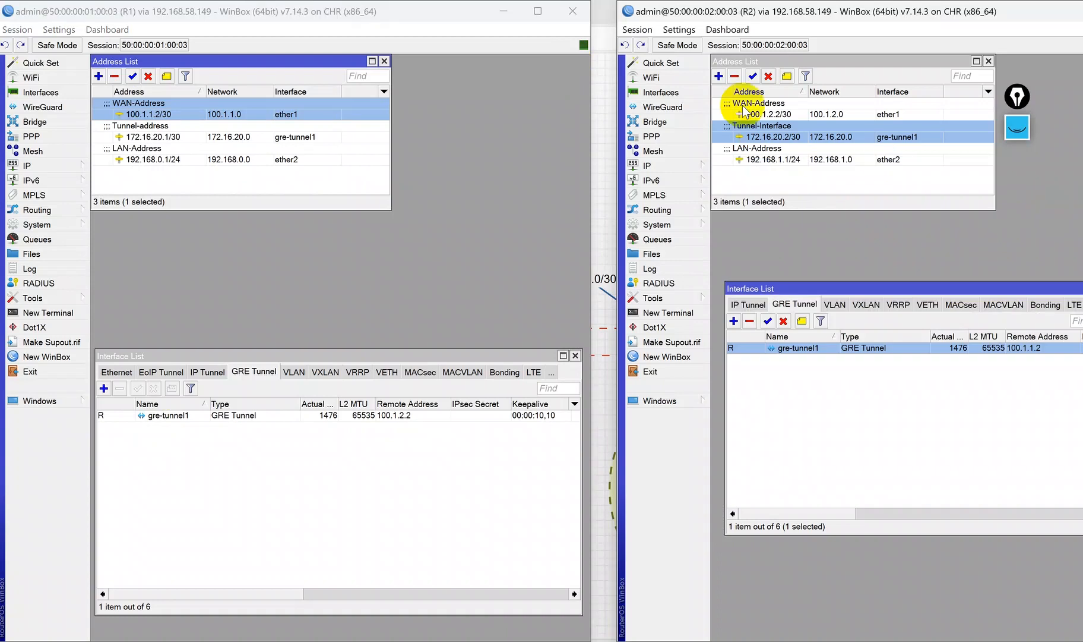
left_click(504, 12)
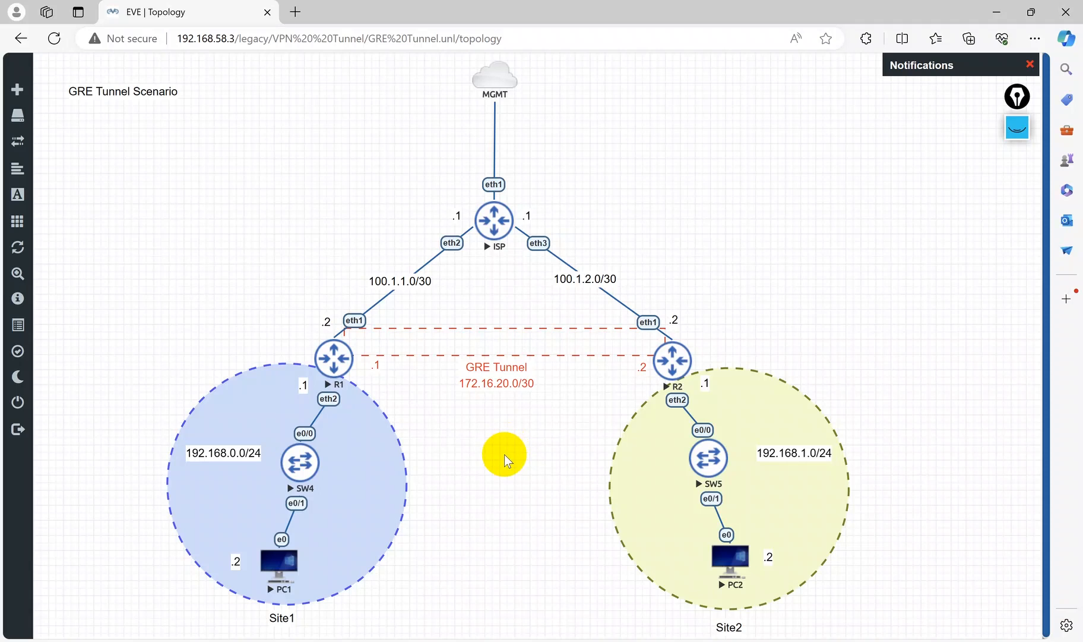
left_click(1030, 64)
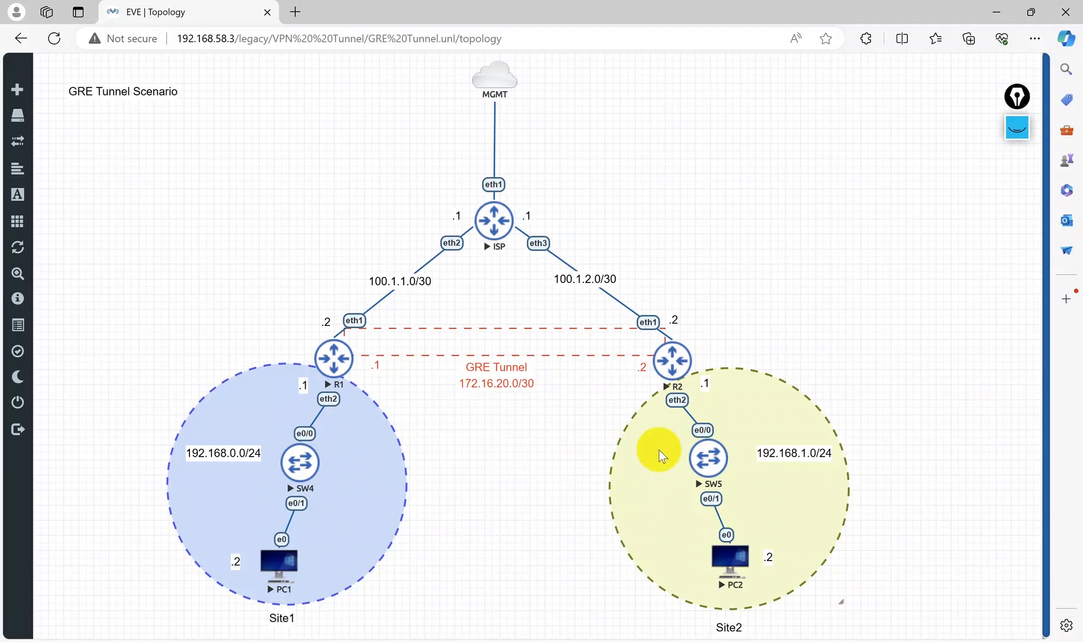
Step: On R1, add a static route to 192.168.1.0/24 with gateway 172.16.20.1
mouse_move(622, 641)
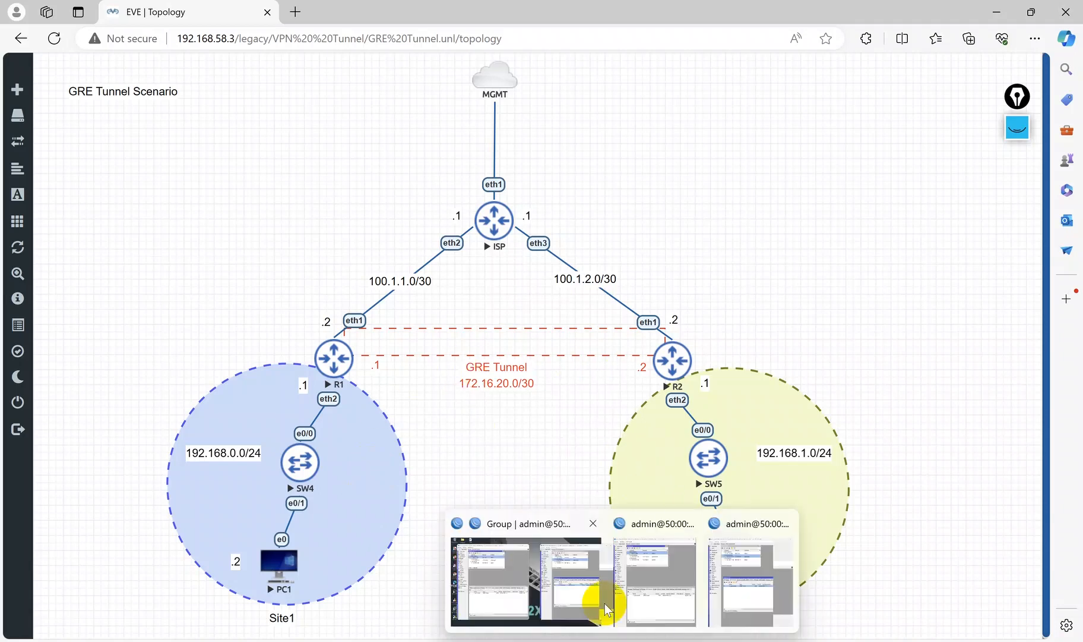
left_click(643, 576)
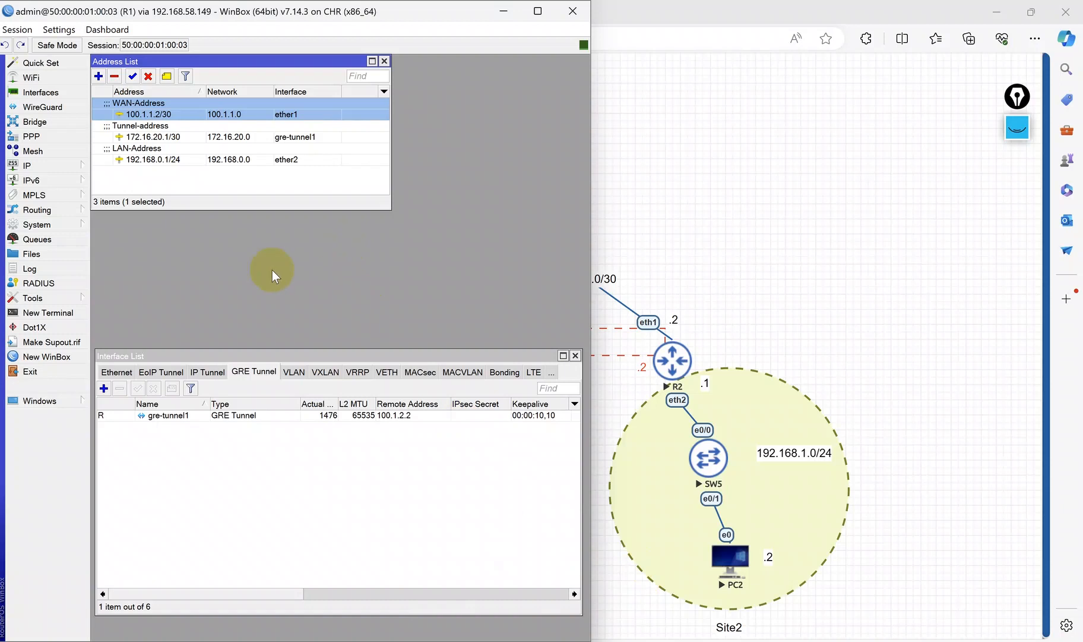
left_click(49, 166)
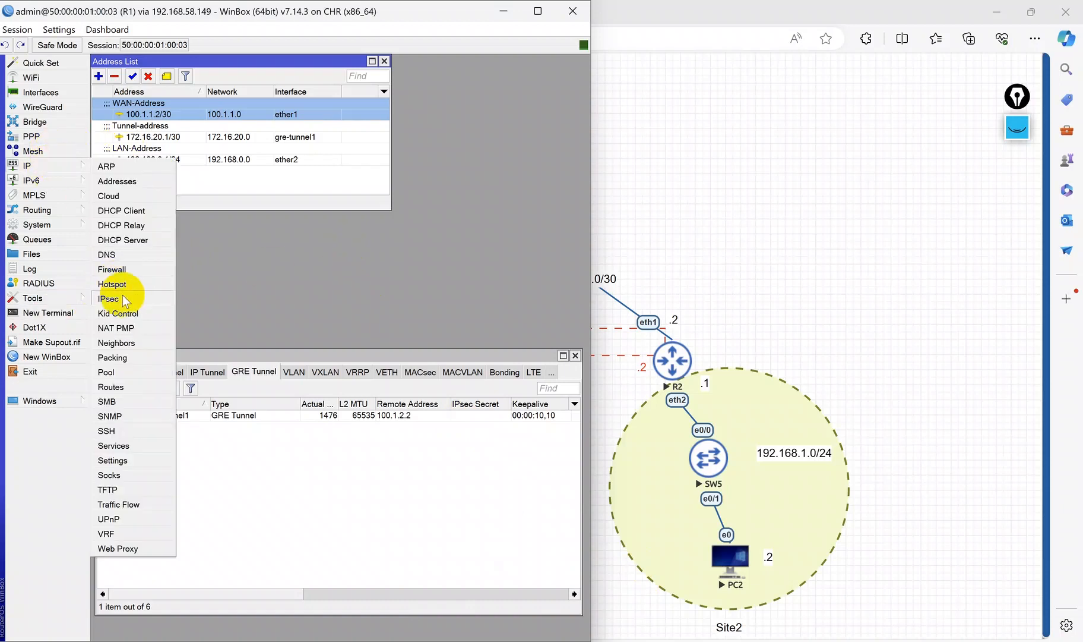
left_click(126, 404)
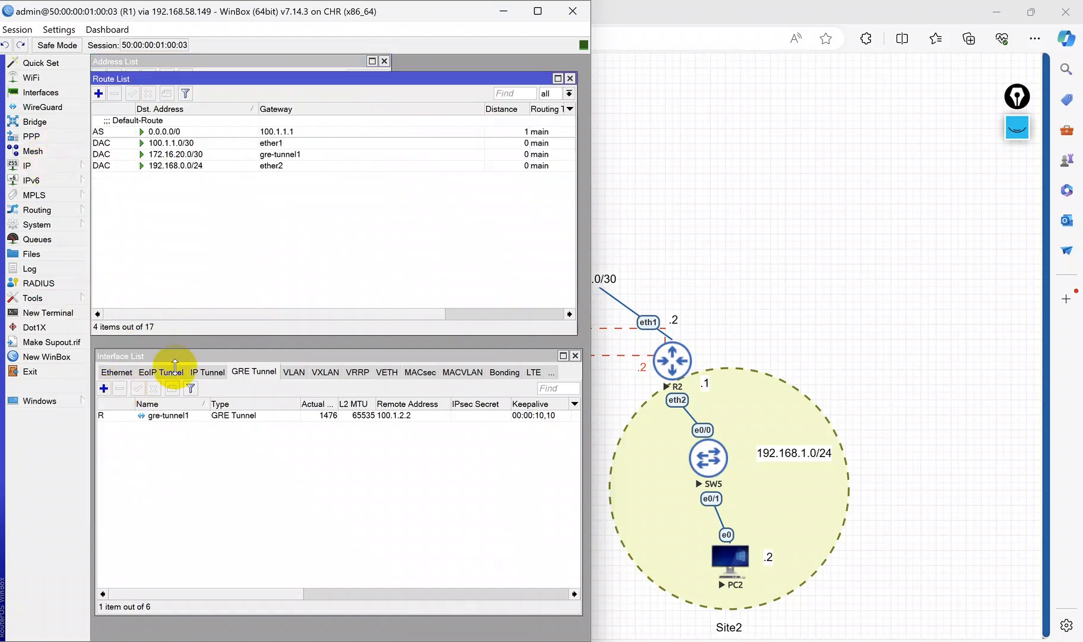
left_click(99, 93)
type("192.168.1.0/24")
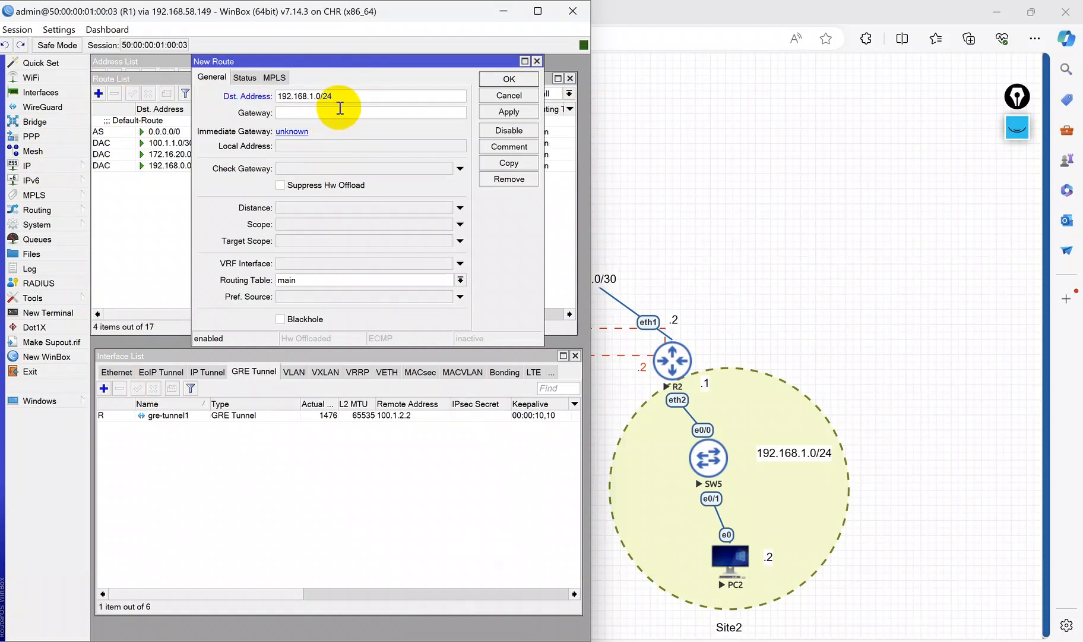
double_click(291, 96)
left_click(299, 112)
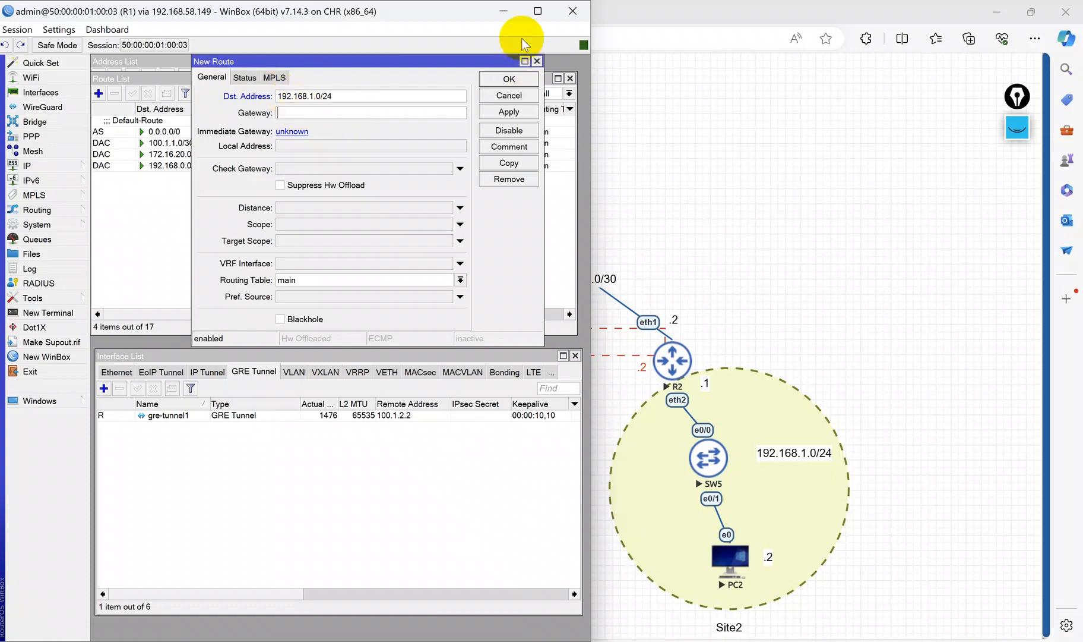
left_click(504, 11)
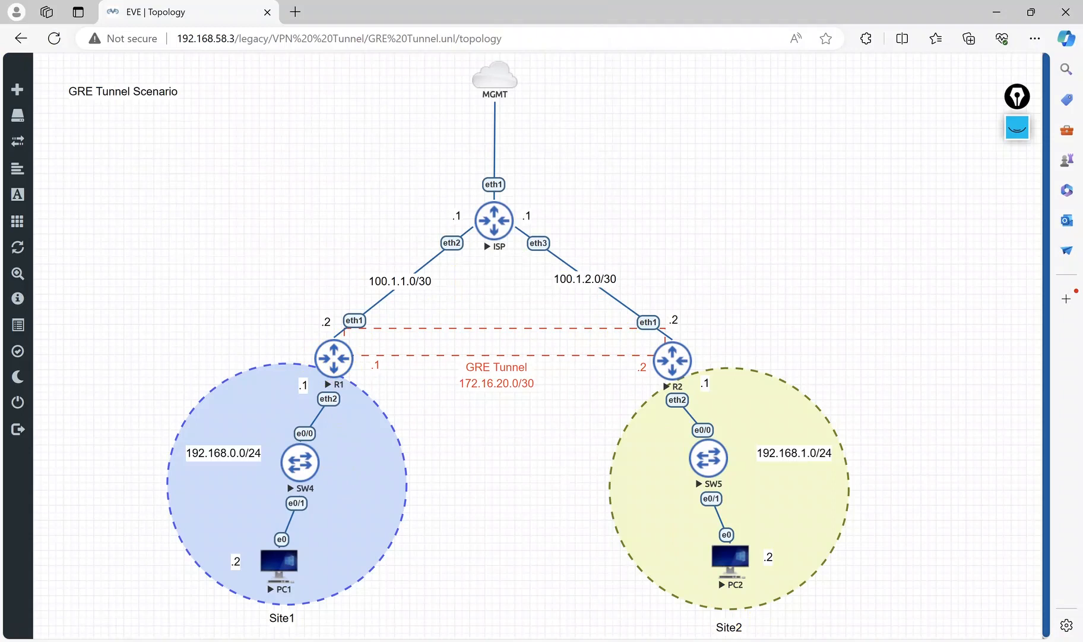
left_click(623, 641)
left_click(658, 576)
left_click(337, 113)
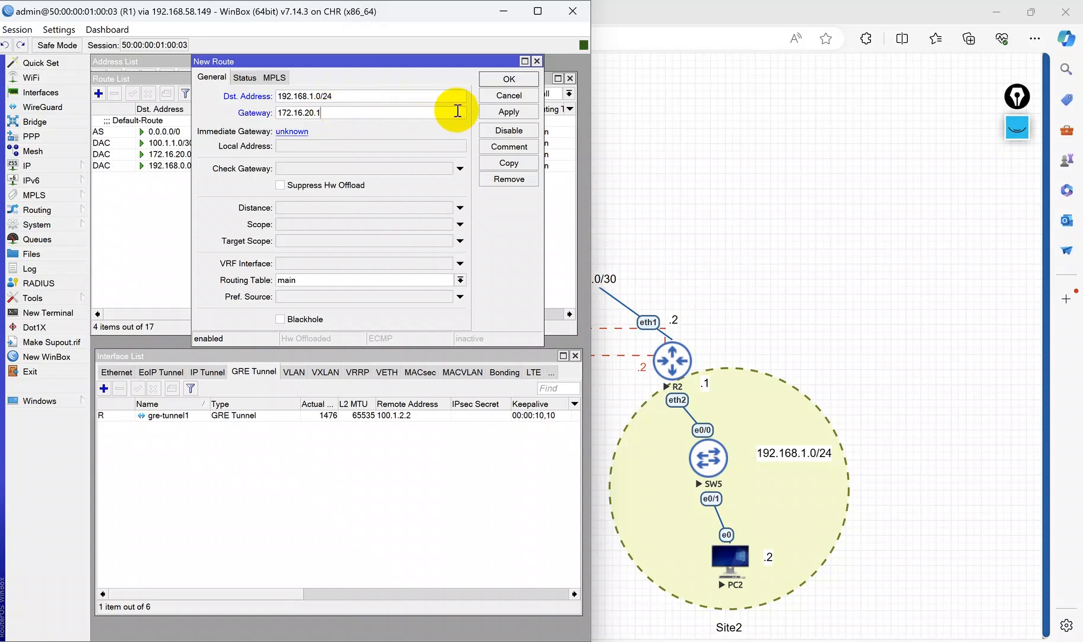
left_click(502, 111)
left_click(509, 79)
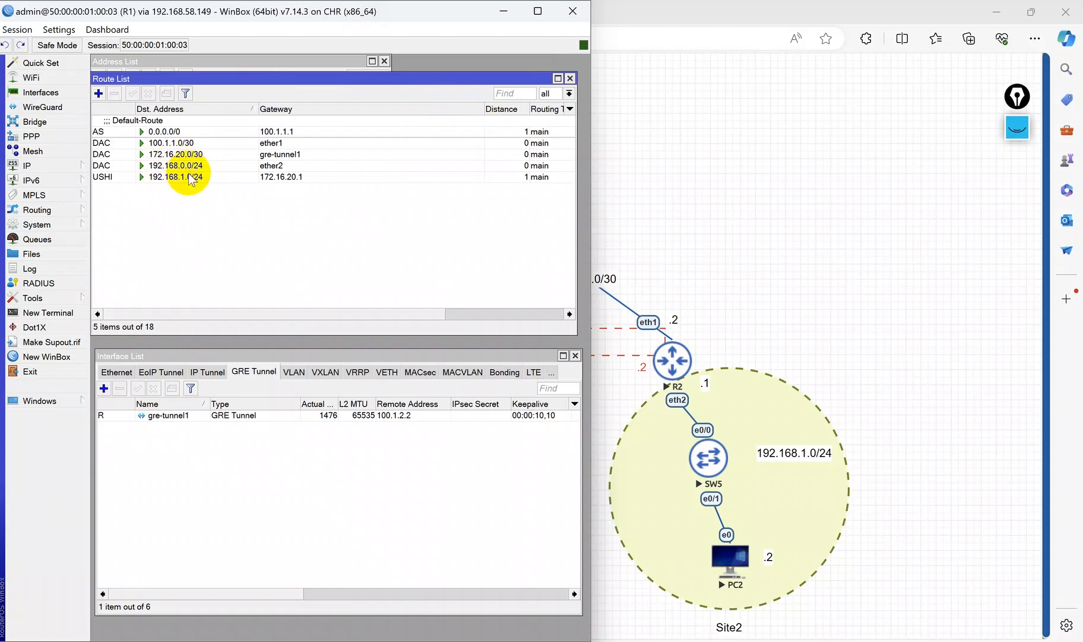
Step: Set the R1 route's gateway to 172.16.20.2 and add the comment to Site2
double_click(197, 178)
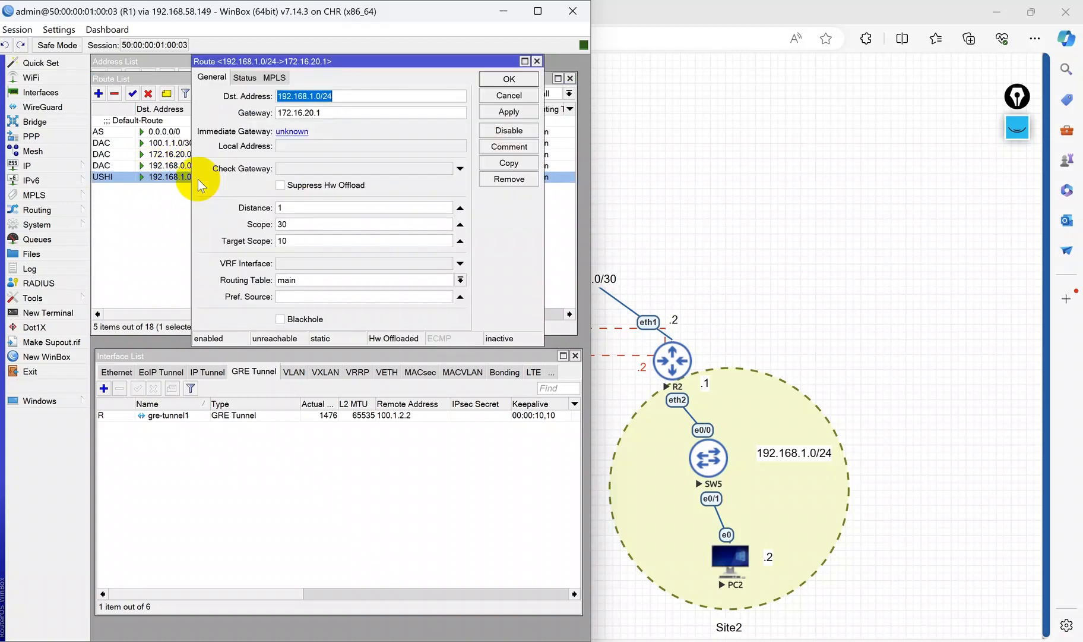
left_click(357, 111)
left_click(509, 111)
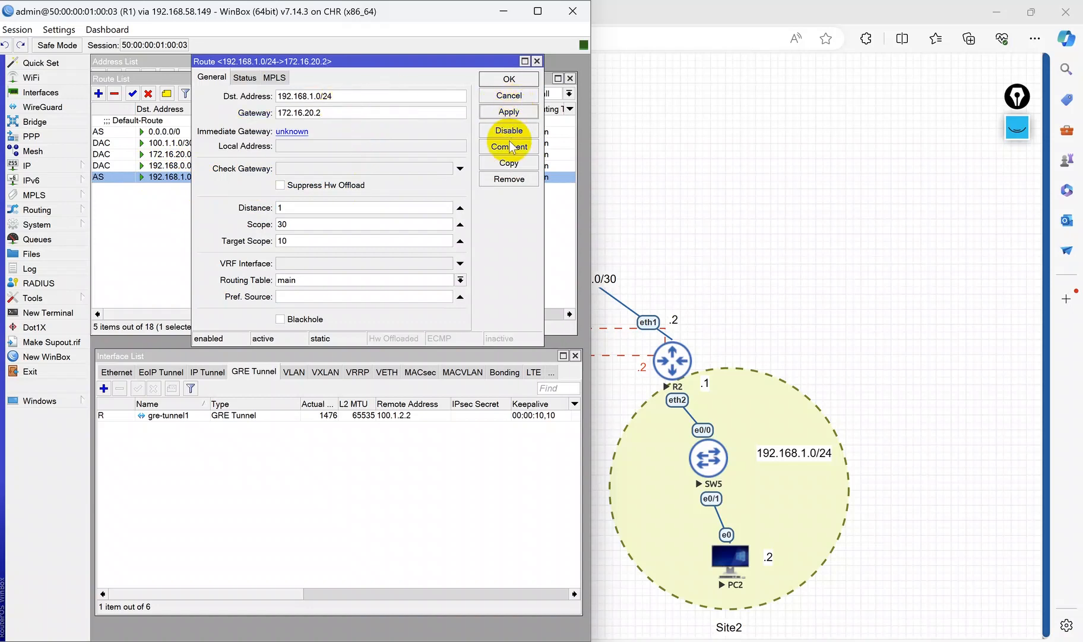
left_click(509, 147)
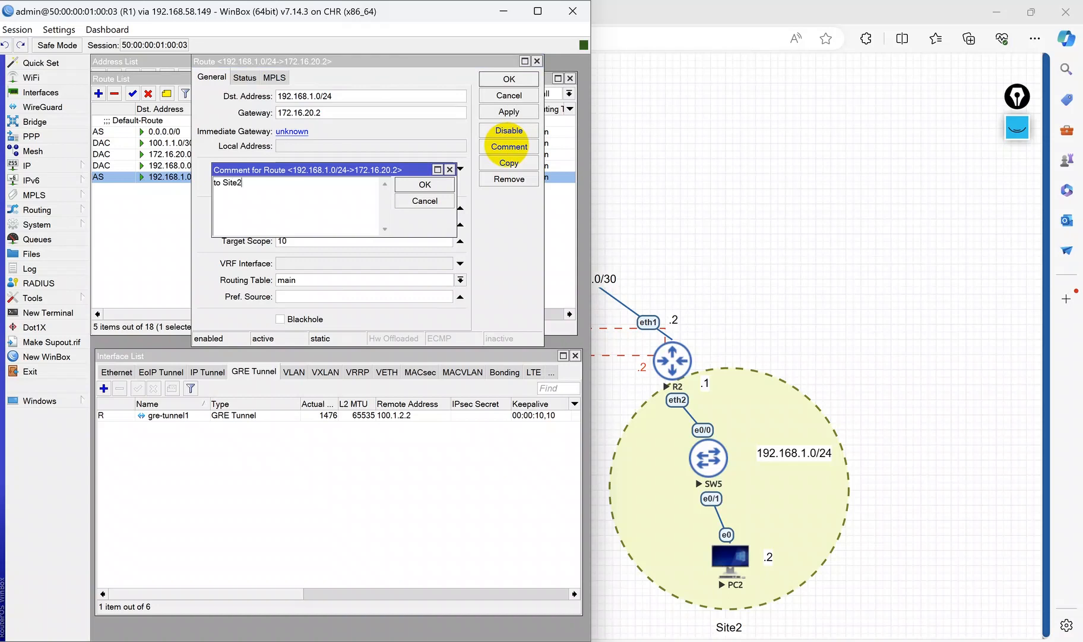
left_click(425, 184)
left_click(517, 78)
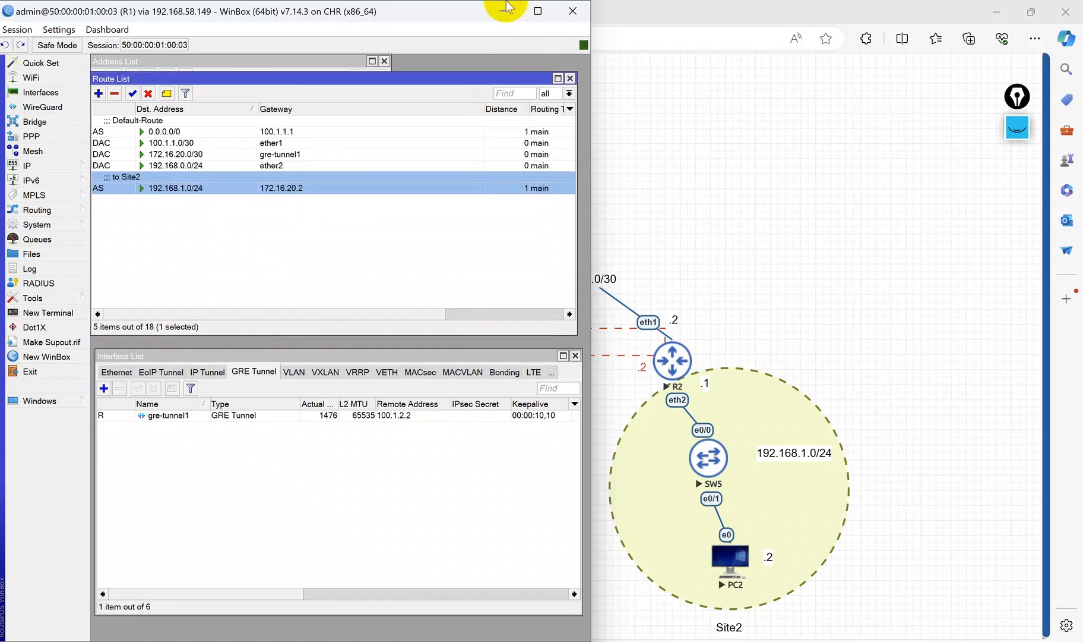
left_click(507, 7)
Step: On R2, add a static route to 192.168.0.0/24 with gateway 172.16.20.1
mouse_move(754, 641)
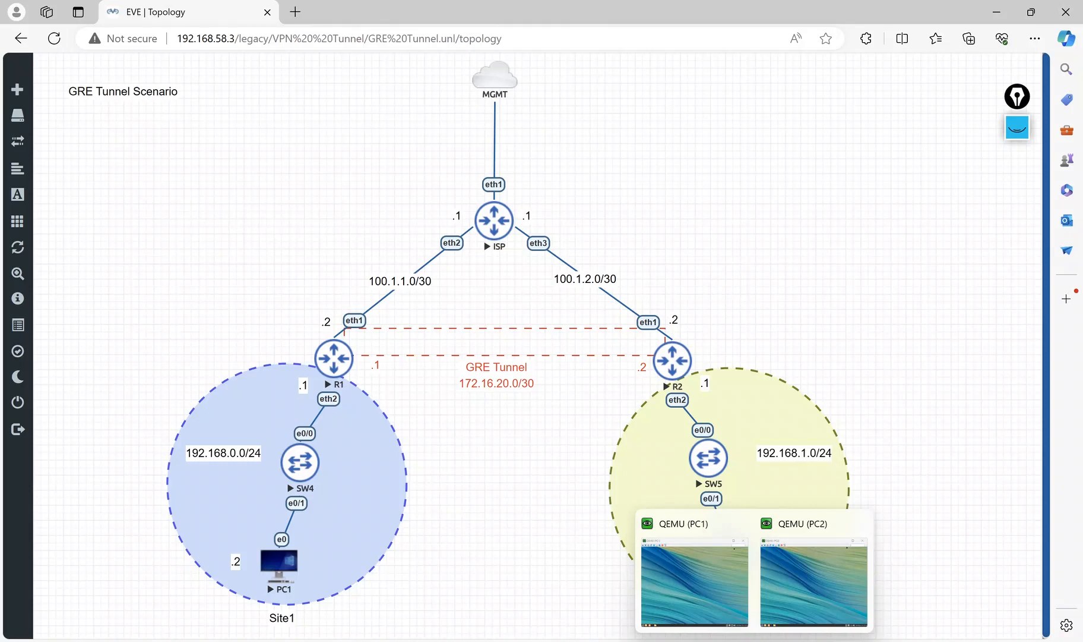
left_click(622, 641)
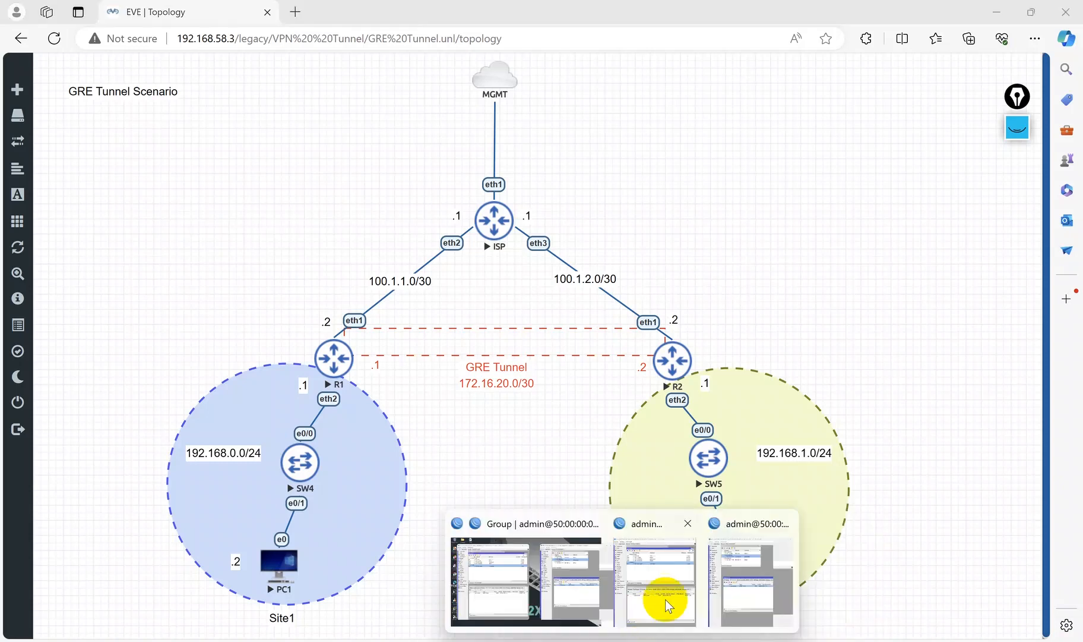
left_click(760, 586)
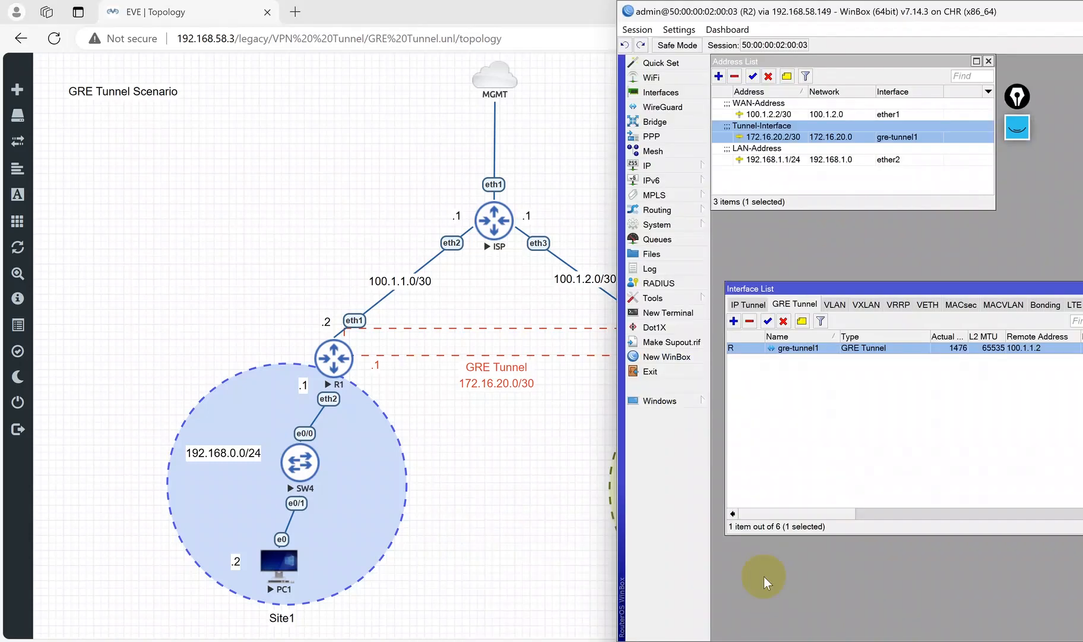
left_click(674, 171)
left_click(690, 382)
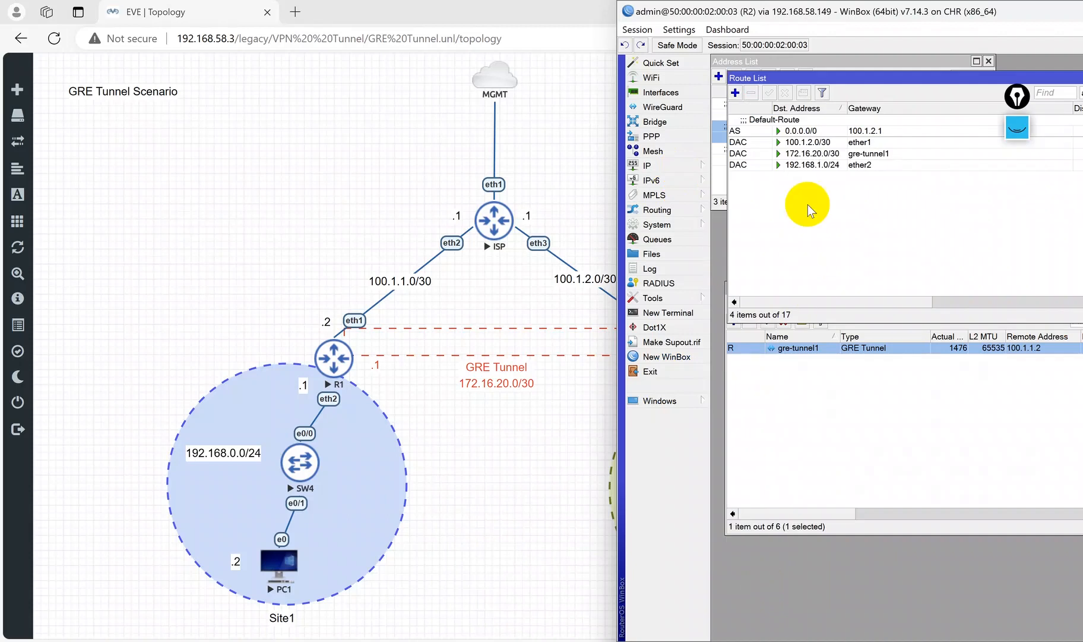
left_click(736, 92)
type("192.168.0.0/24")
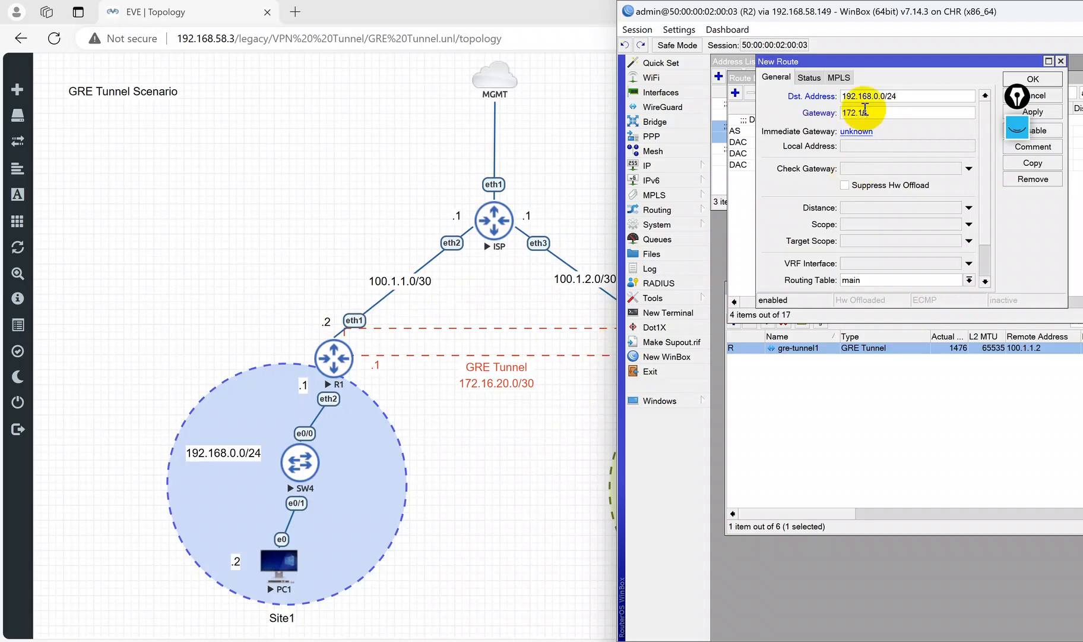
type("1")
left_click(1034, 79)
Step: Add the comment to Site1 to R2's new route
left_click(748, 174)
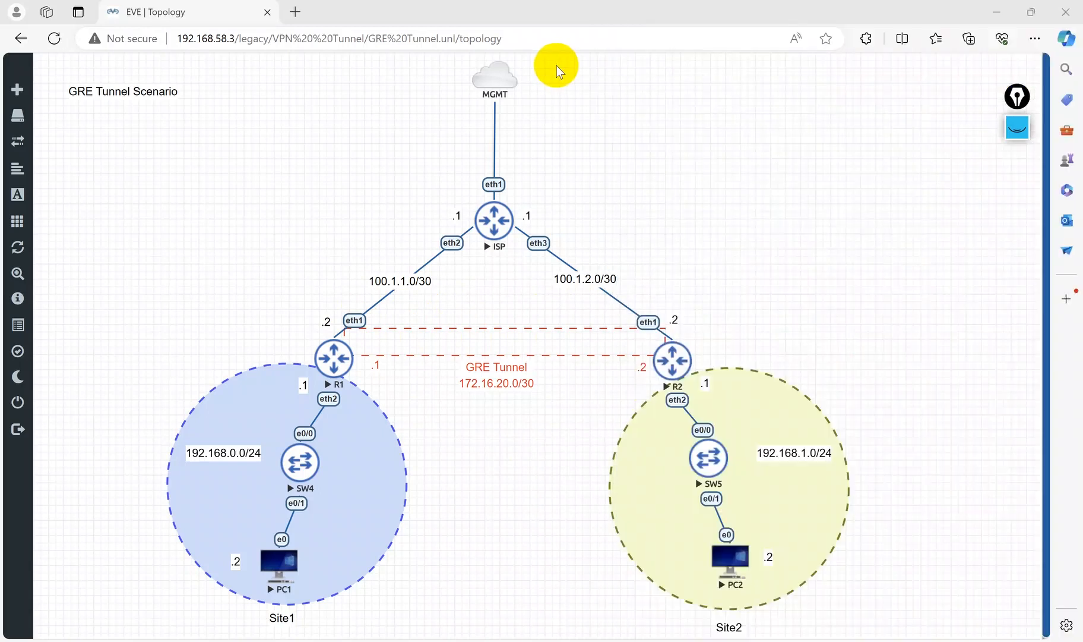
left_click(555, 65)
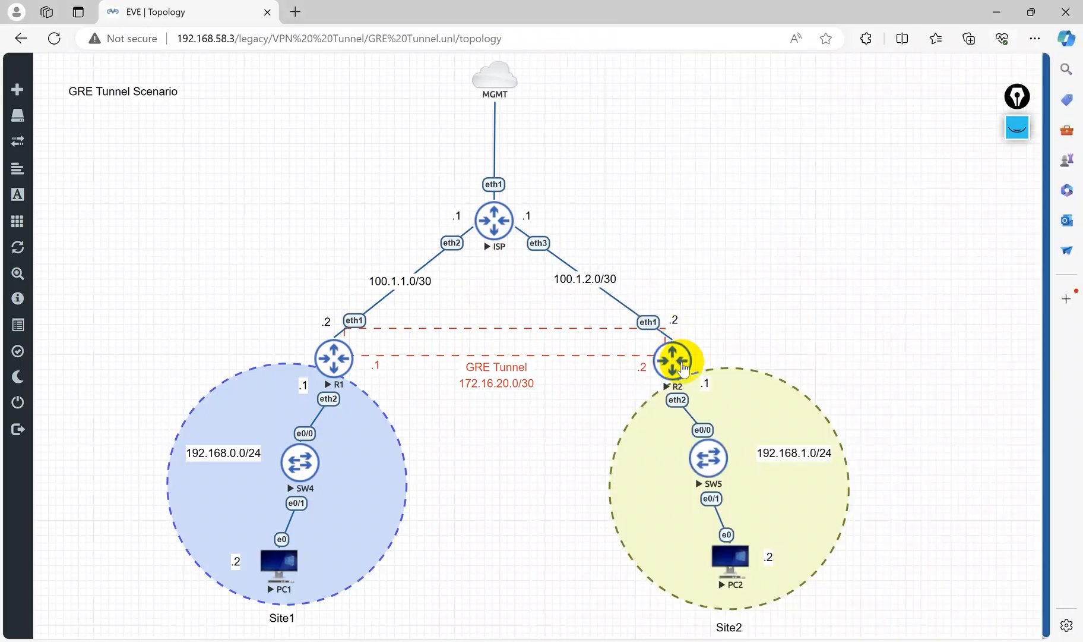
left_click(686, 641)
left_click(737, 573)
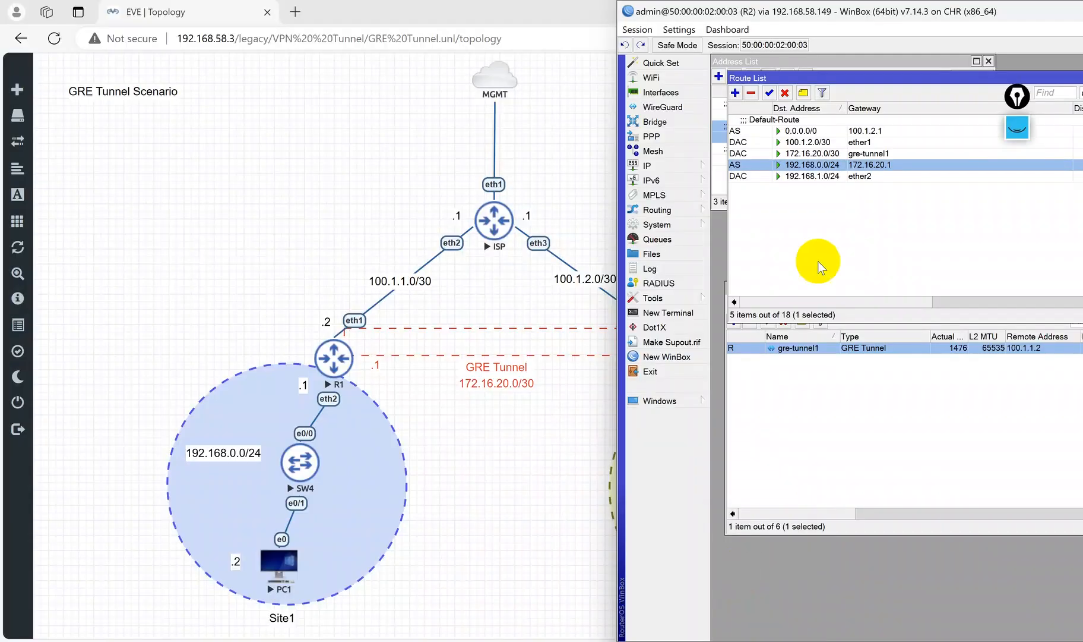
left_click(804, 93)
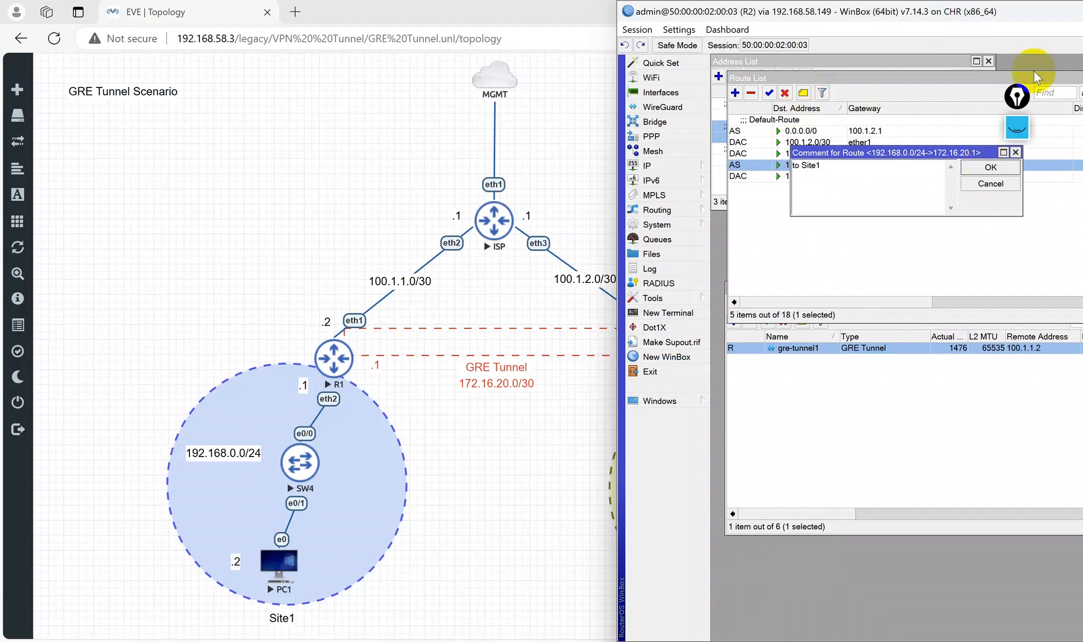
left_click(1014, 152)
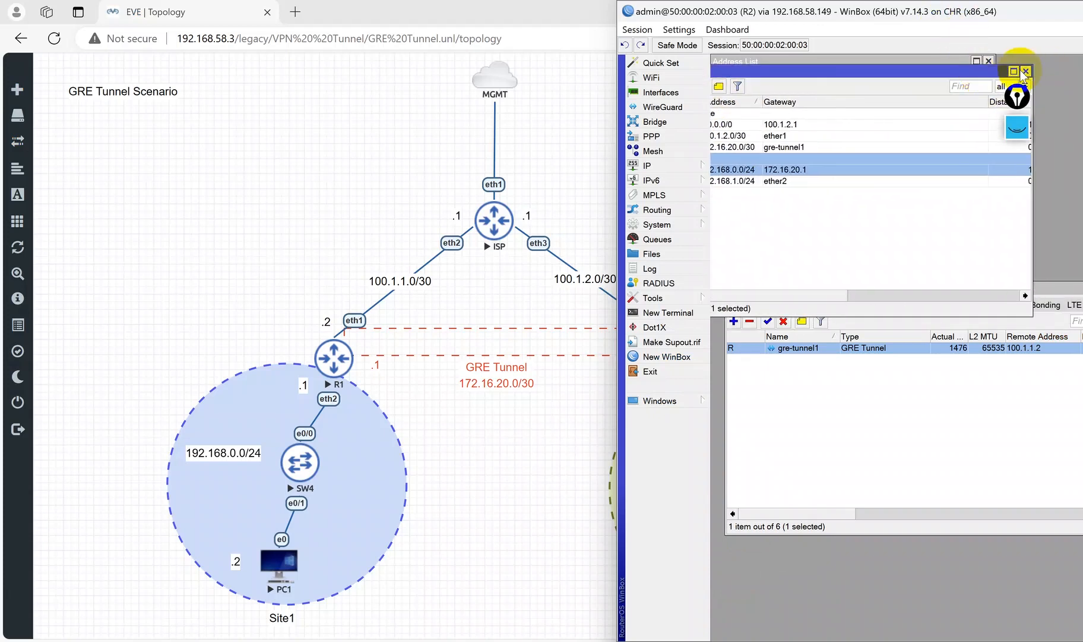
left_click(665, 298)
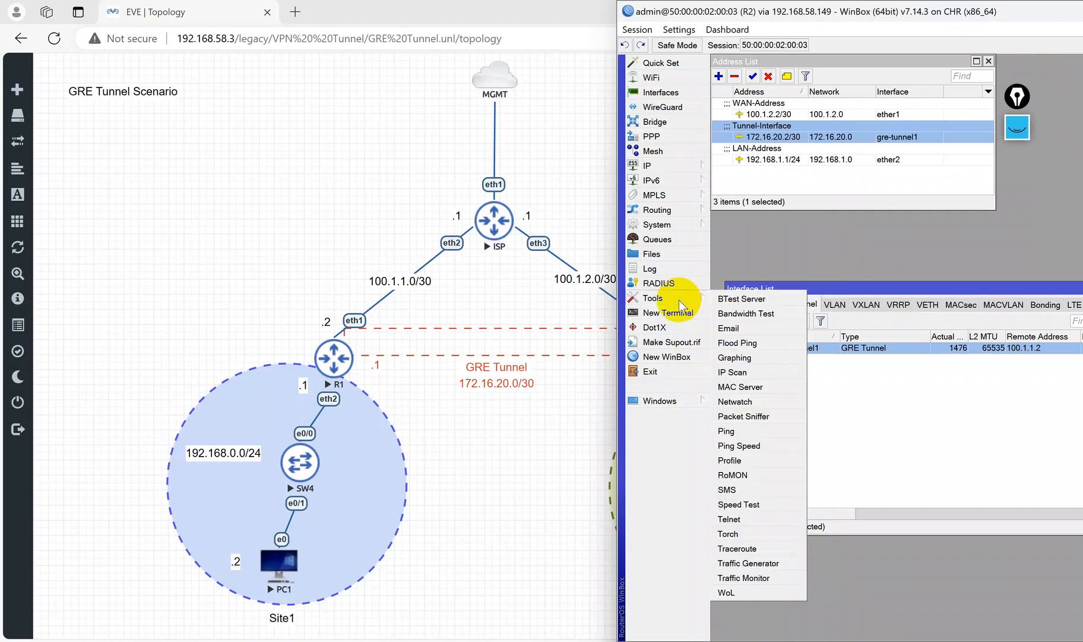
left_click(670, 314)
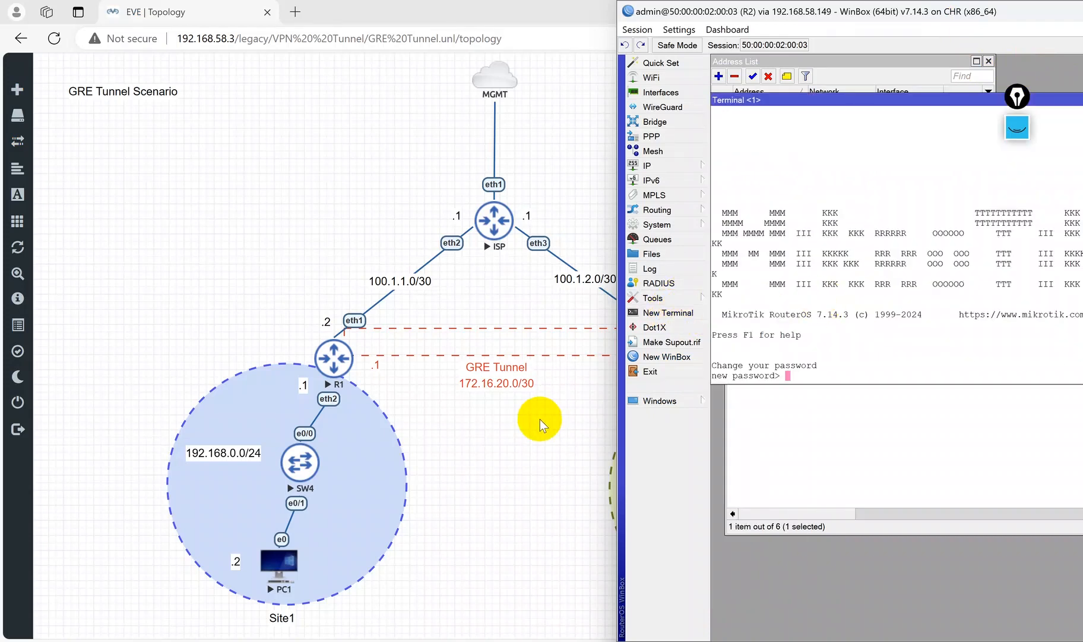
left_click(540, 418)
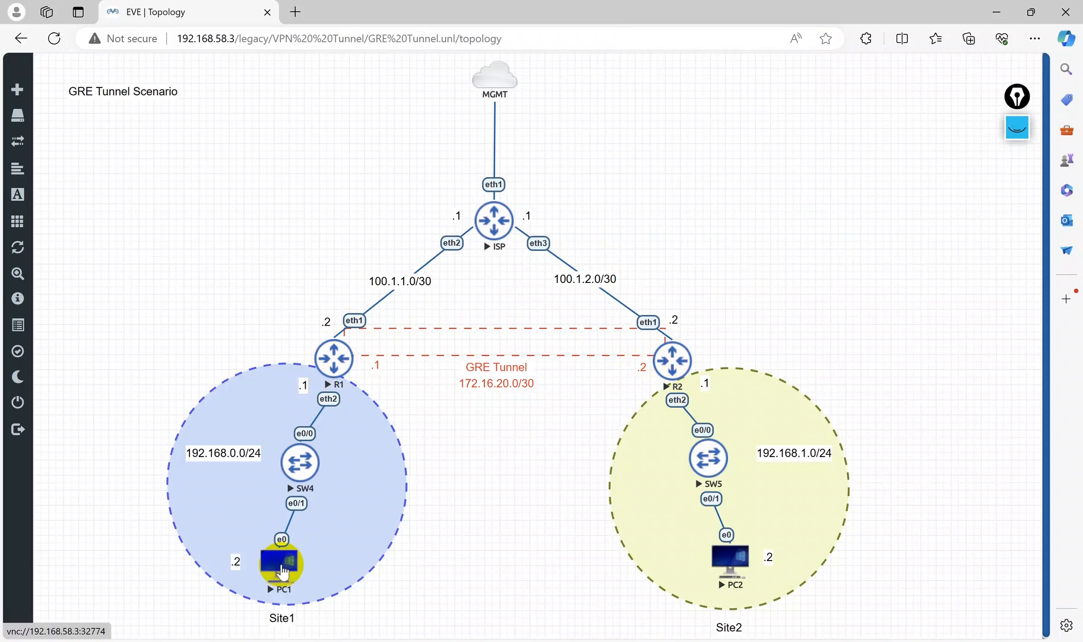
Step: Open PC1's console, unlock the desktop and launch a terminal with enlarged text
left_click(754, 641)
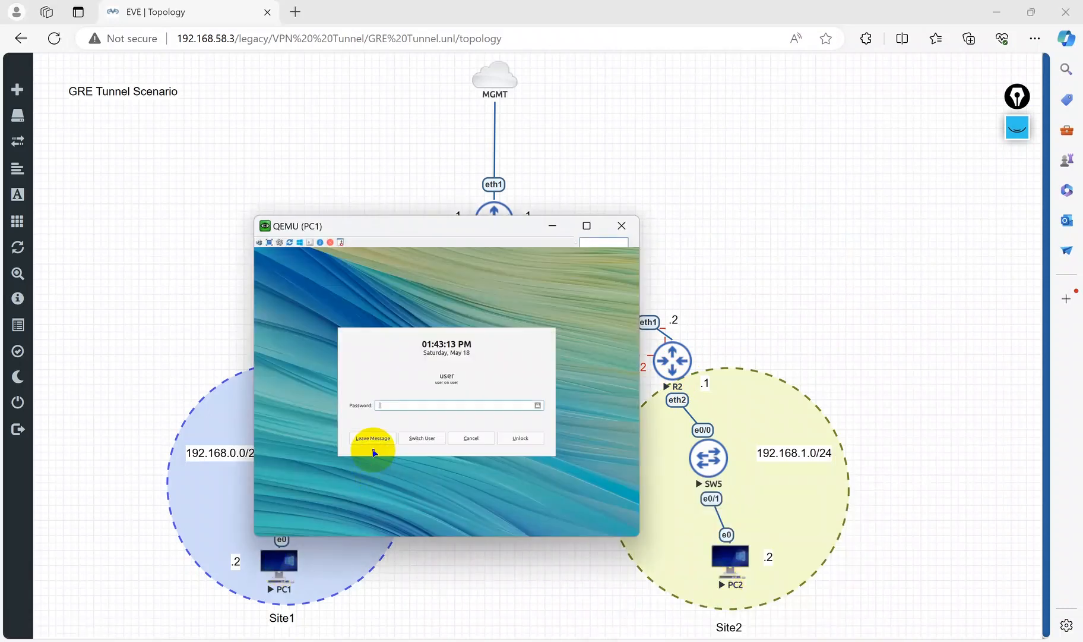
key("Return")
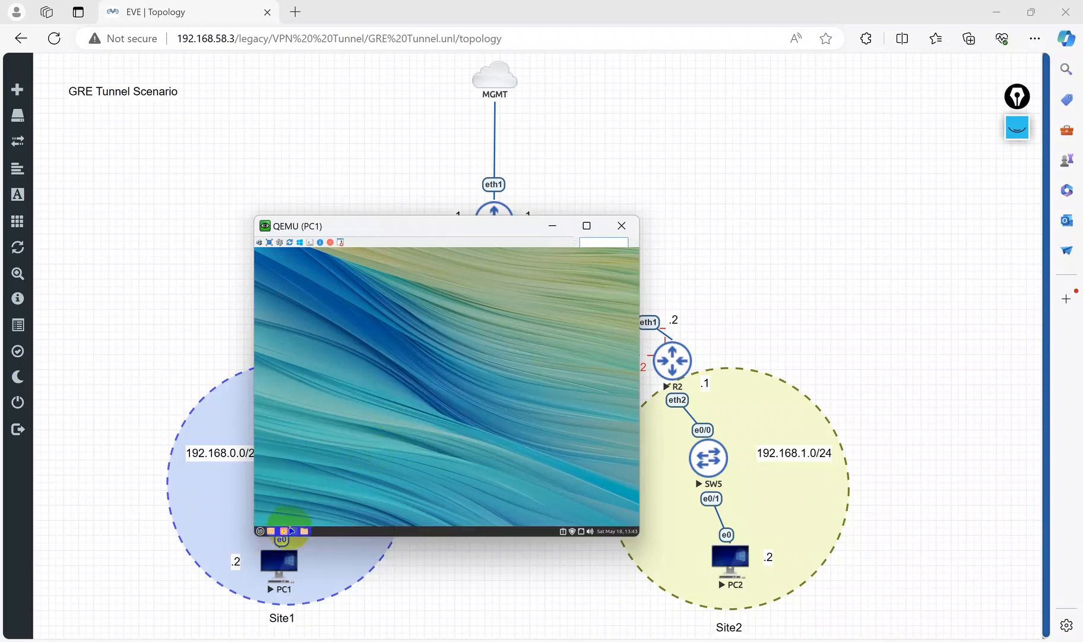
left_click(293, 530)
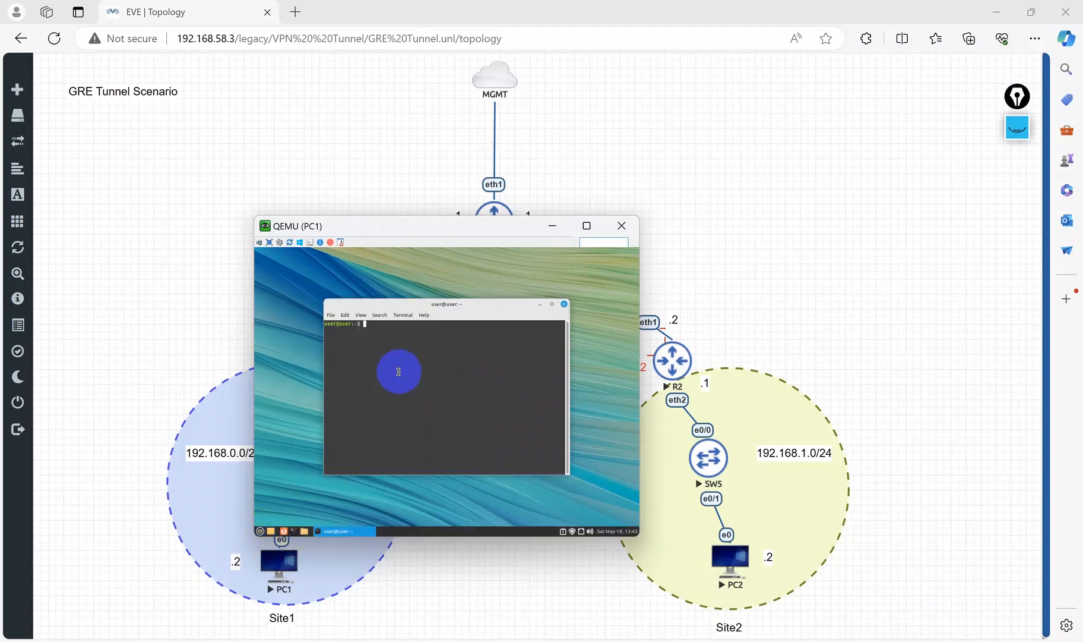
key("ctrl+plus")
key("ctrl+plus")
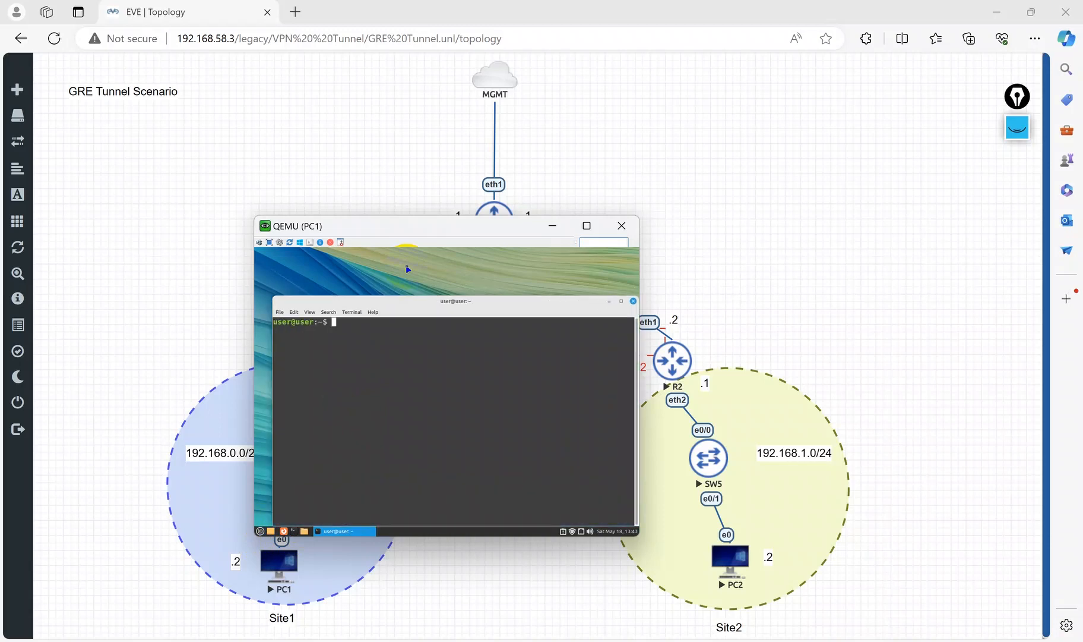
Step: Check PC1's IP configuration with ifconfig and clear the terminal
key("Return")
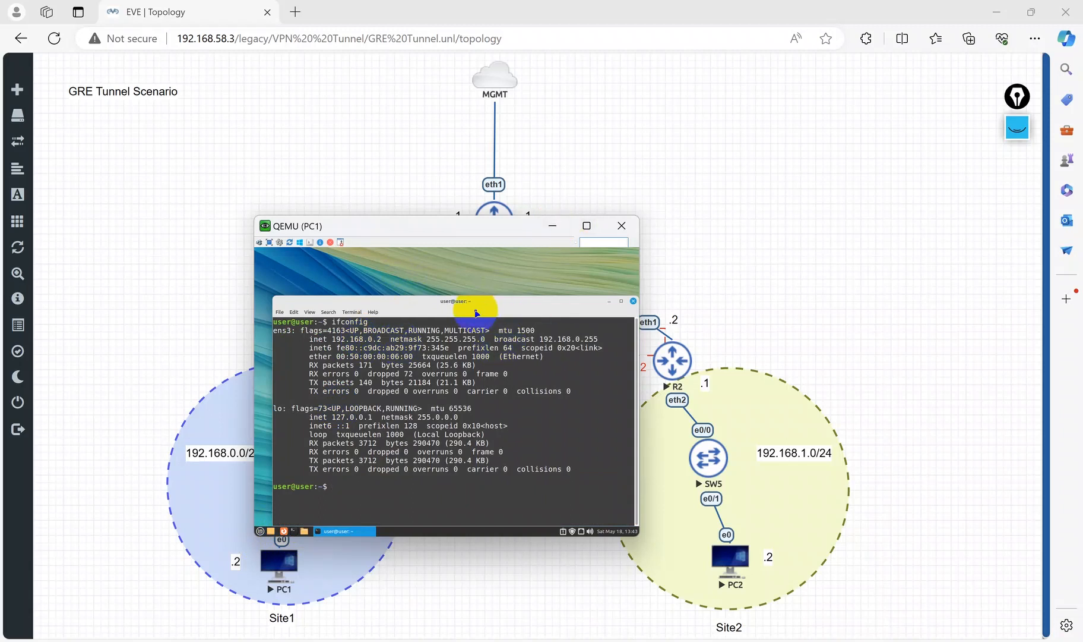
type("clear")
key("Return")
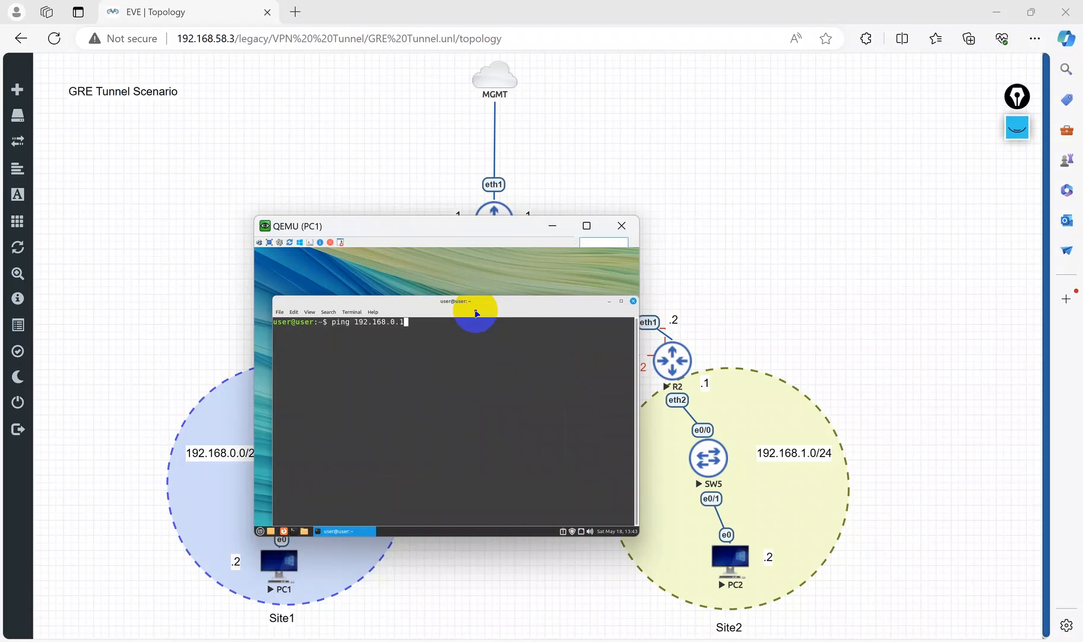
Step: Ping the gateway 192.168.0.1 from PC1, stop it and move the console window aside
key("Return")
key("ctrl+c")
left_click_drag(490, 221, 303, 130)
Step: Switch to R2 and open gre-tunnel1's traffic statistics
left_click(622, 640)
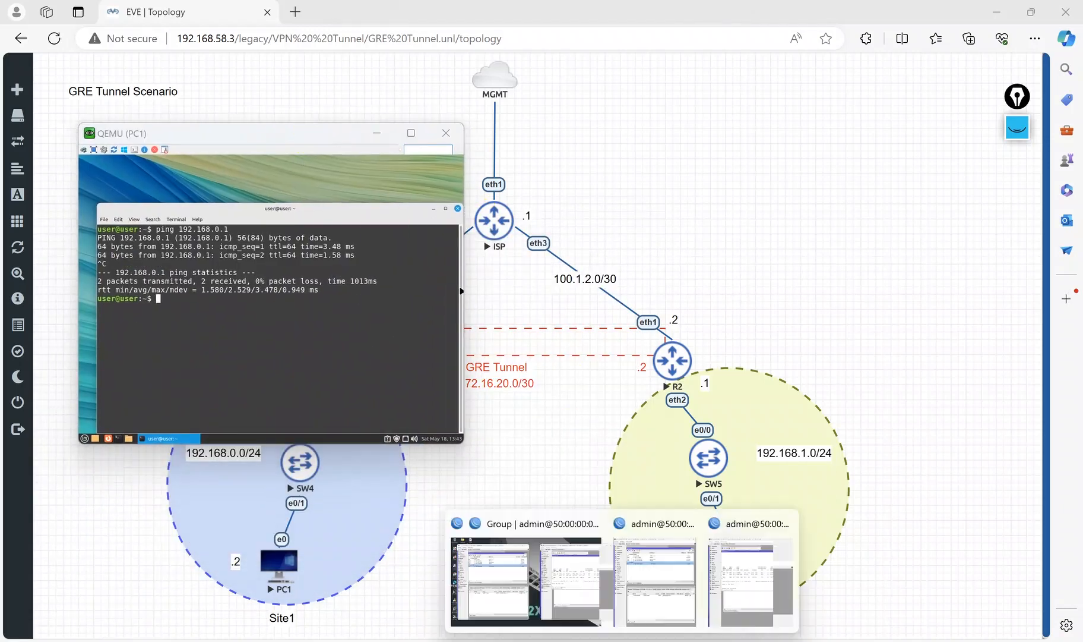
left_click(664, 572)
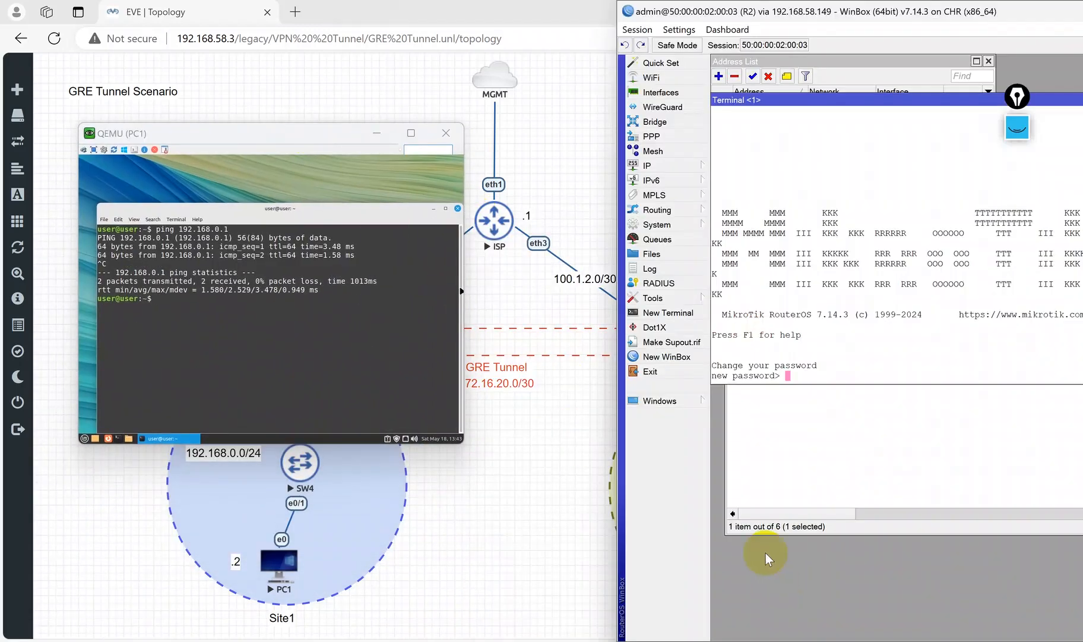
left_click(976, 95)
left_click(913, 170)
double_click(853, 347)
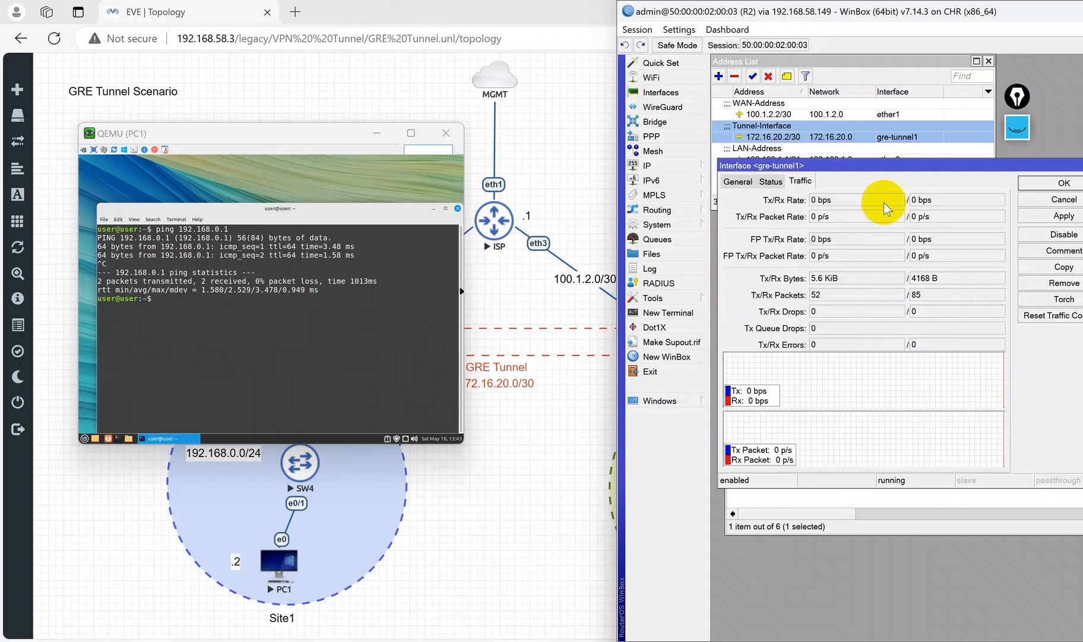
Step: Ping PC2 at 192.168.1.2 from PC1's terminal, stop the ping and minimize PC1's console
left_click(393, 326)
type("ping 192.168.1.2")
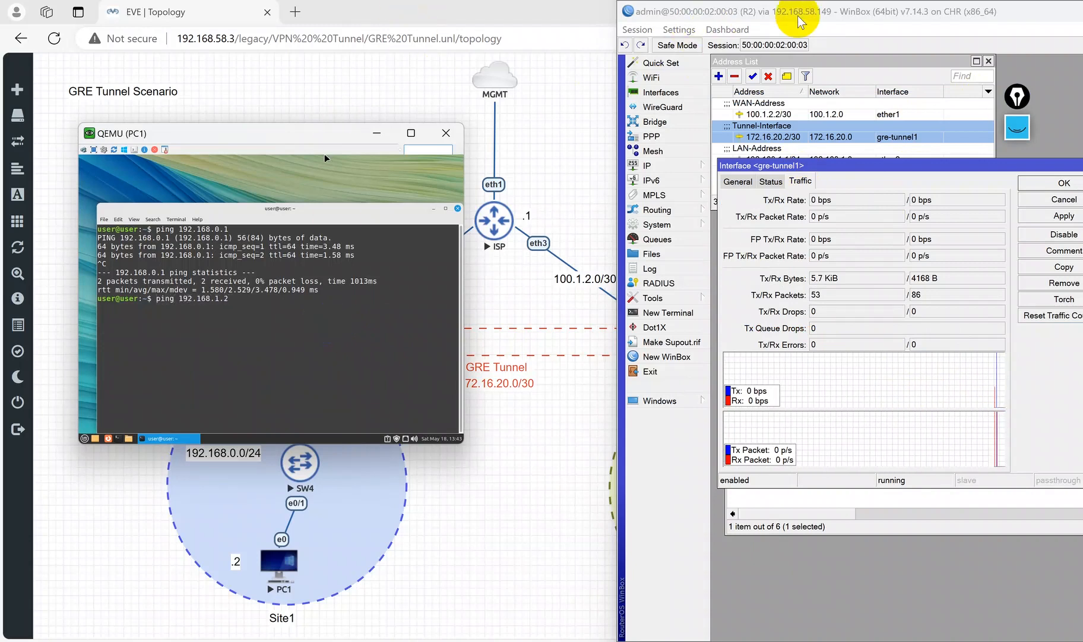
left_click_drag(901, 22, 829, 639)
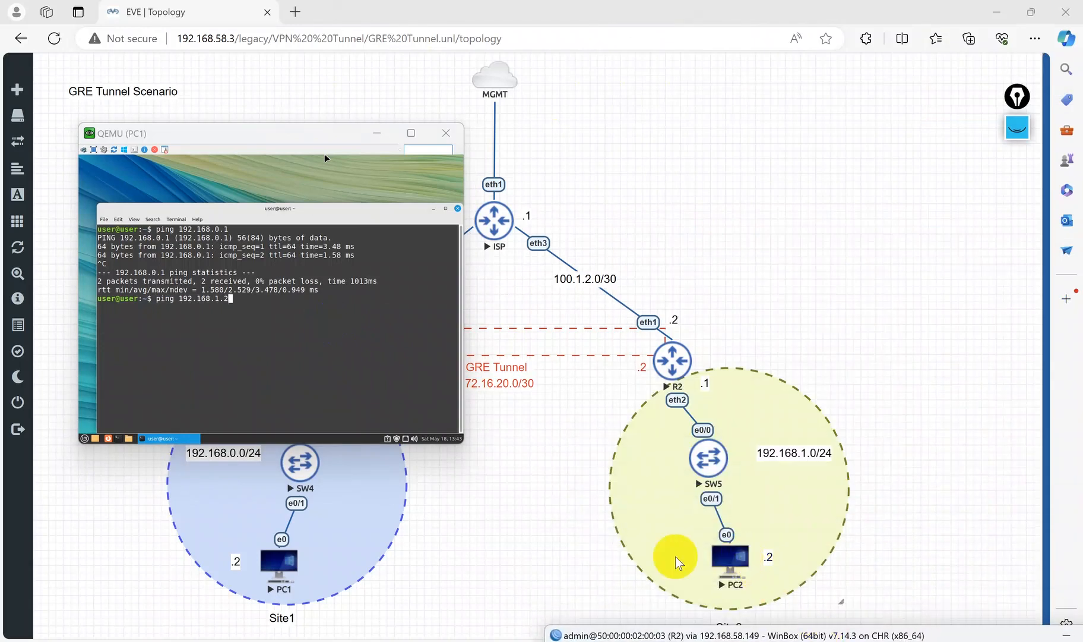
left_click_drag(724, 631, 742, 114)
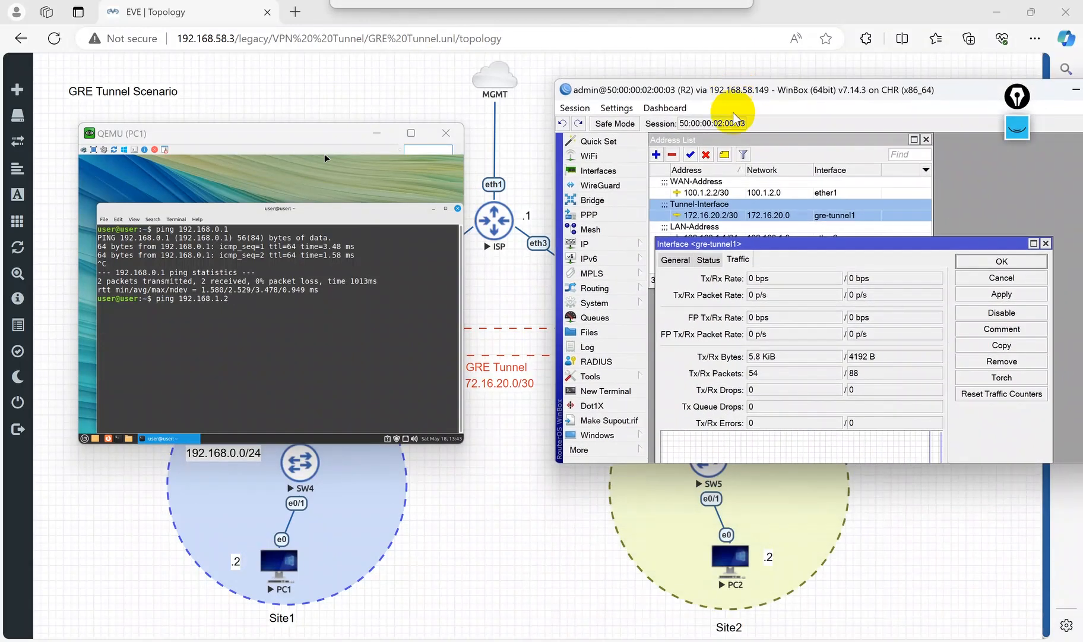
left_click_drag(811, 113, 731, 9)
left_click(358, 346)
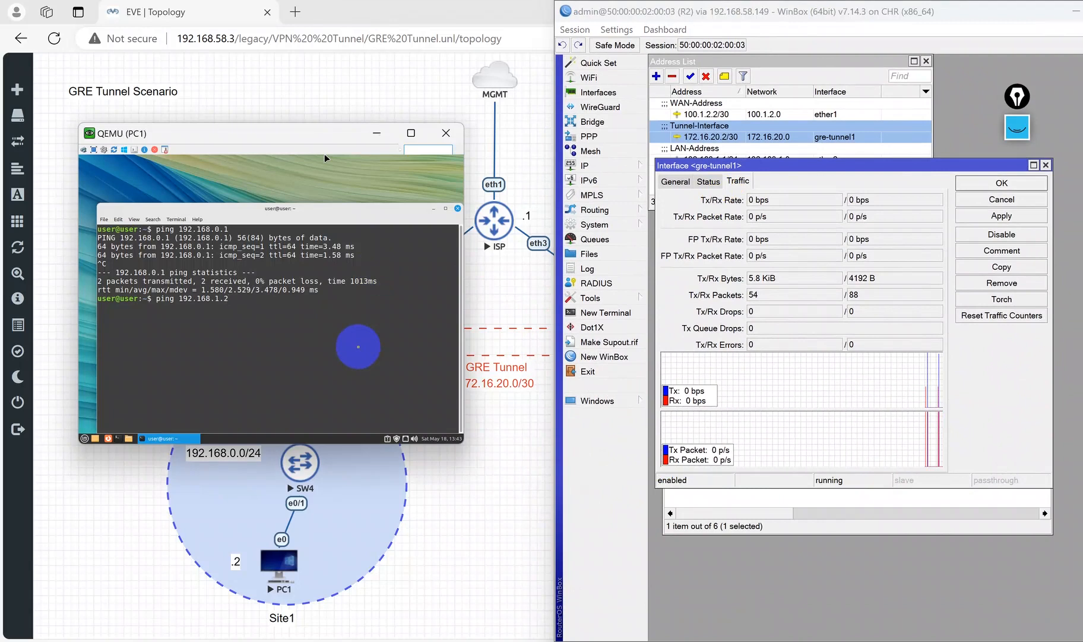
key("Return")
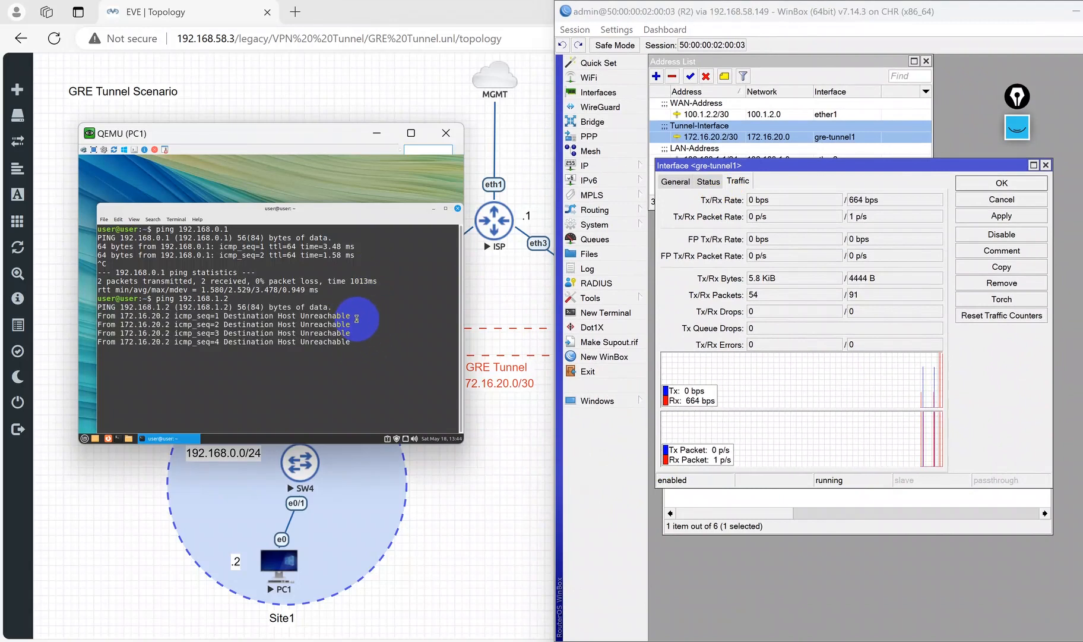
key("ctrl+c")
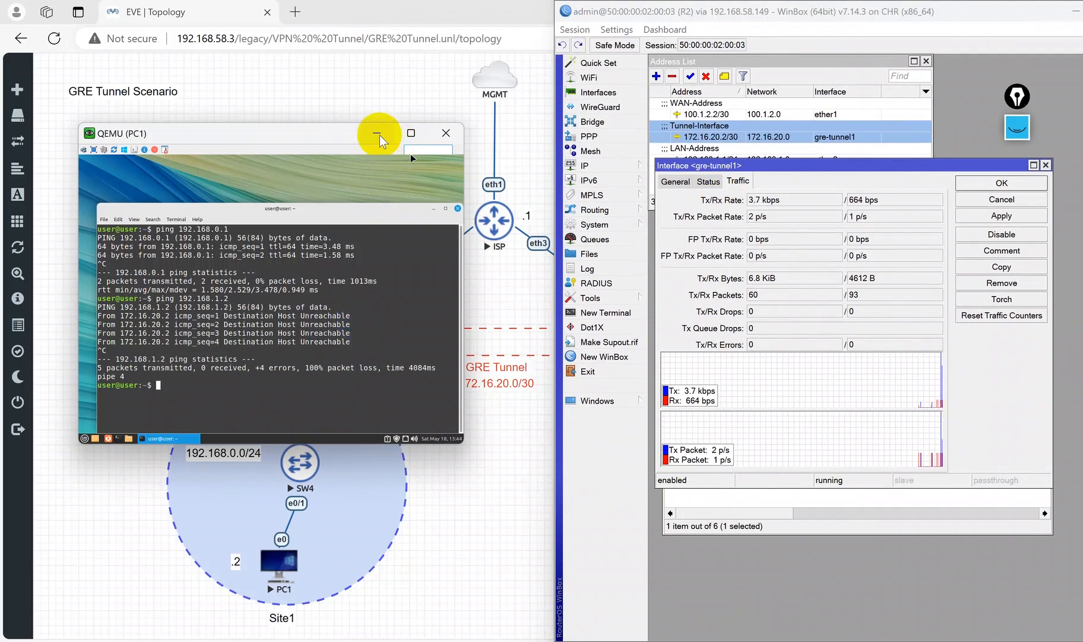
left_click(379, 135)
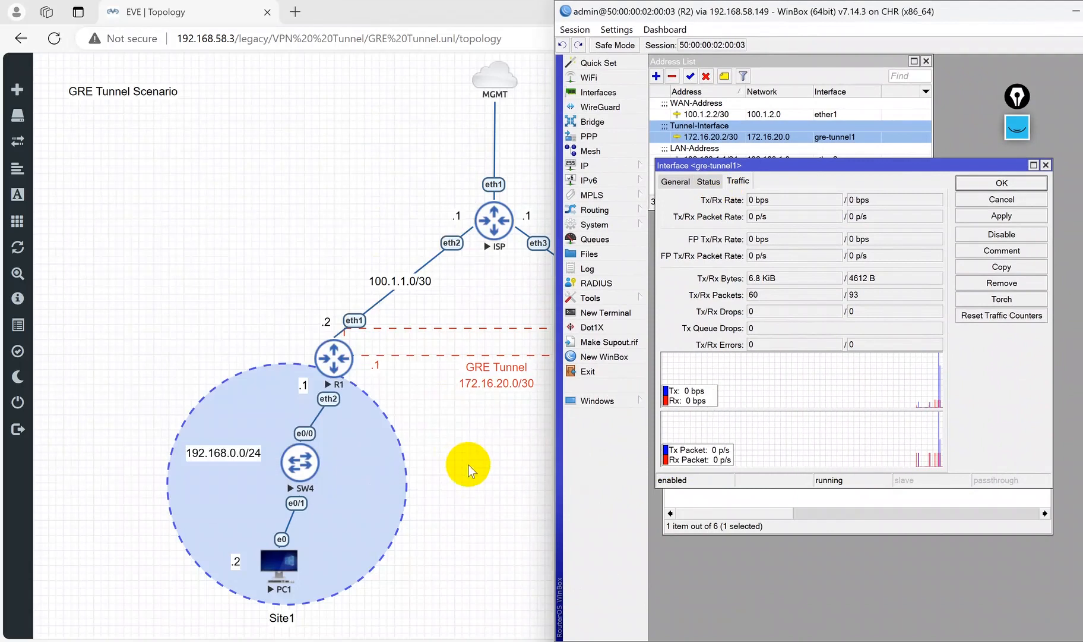
Step: Open PC2's console and unlock its desktop with the account password
left_click(468, 464)
mouse_move(722, 618)
left_click(789, 591)
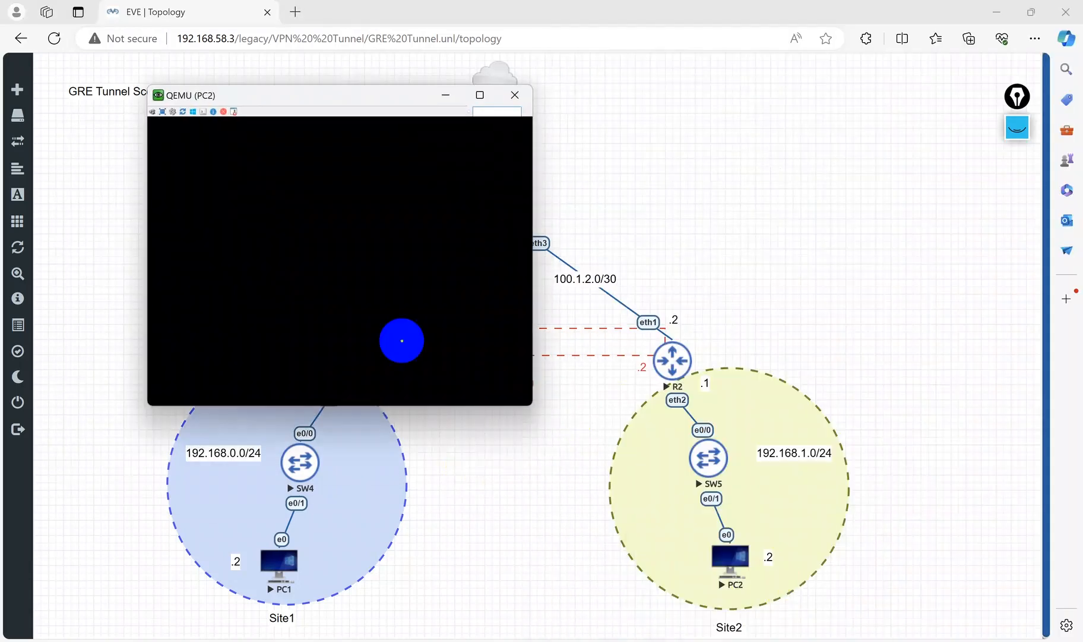
left_click(355, 330)
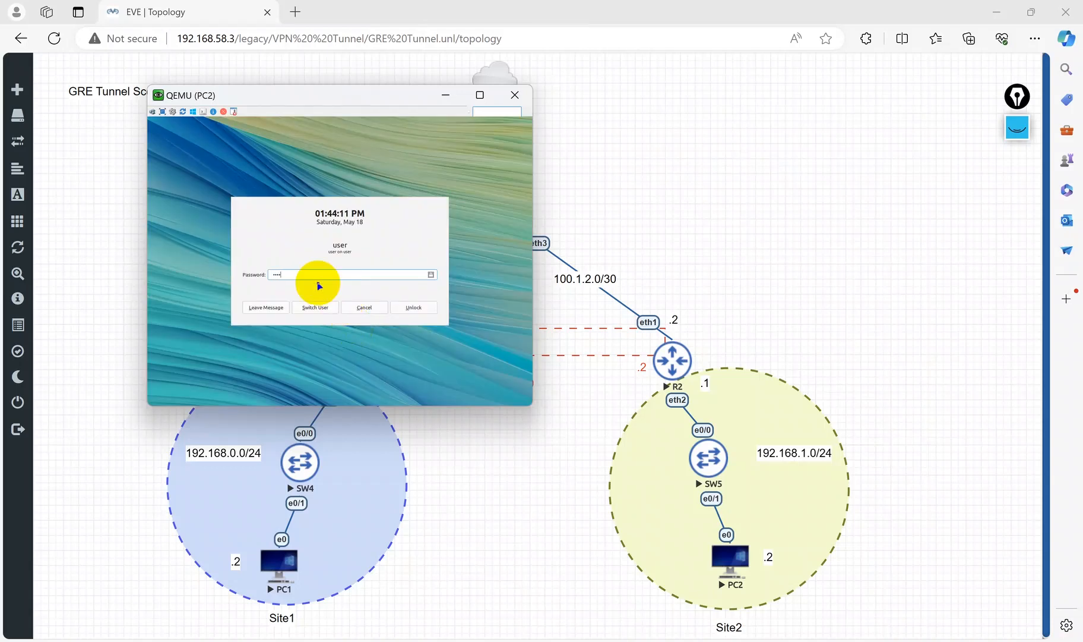
key("Return")
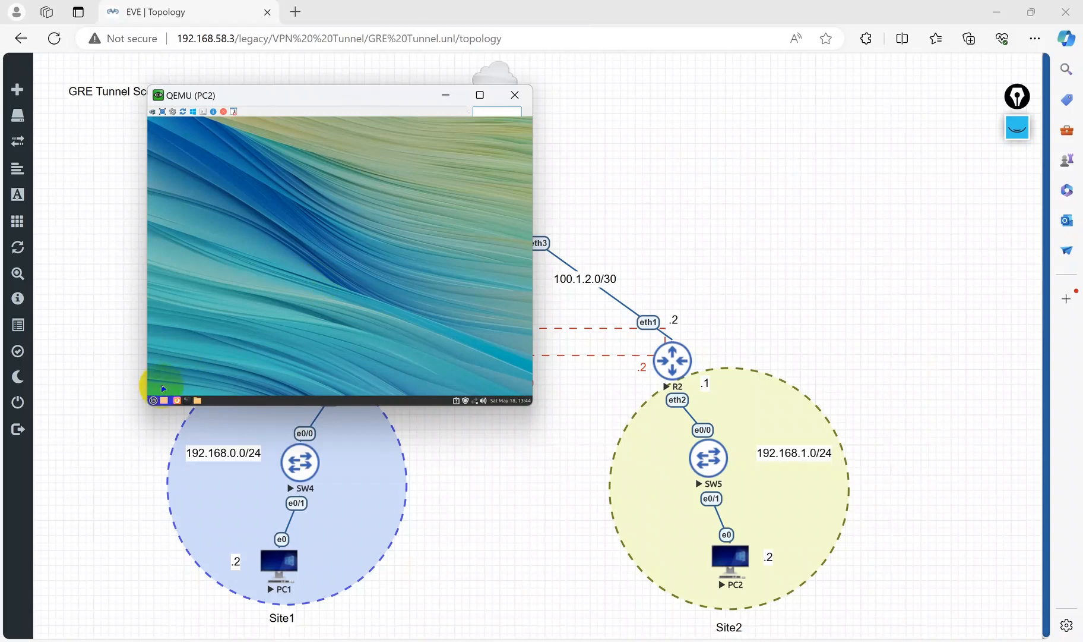
Step: Launch a terminal on PC2, run ifconfig and enlarge the terminal text
left_click(154, 401)
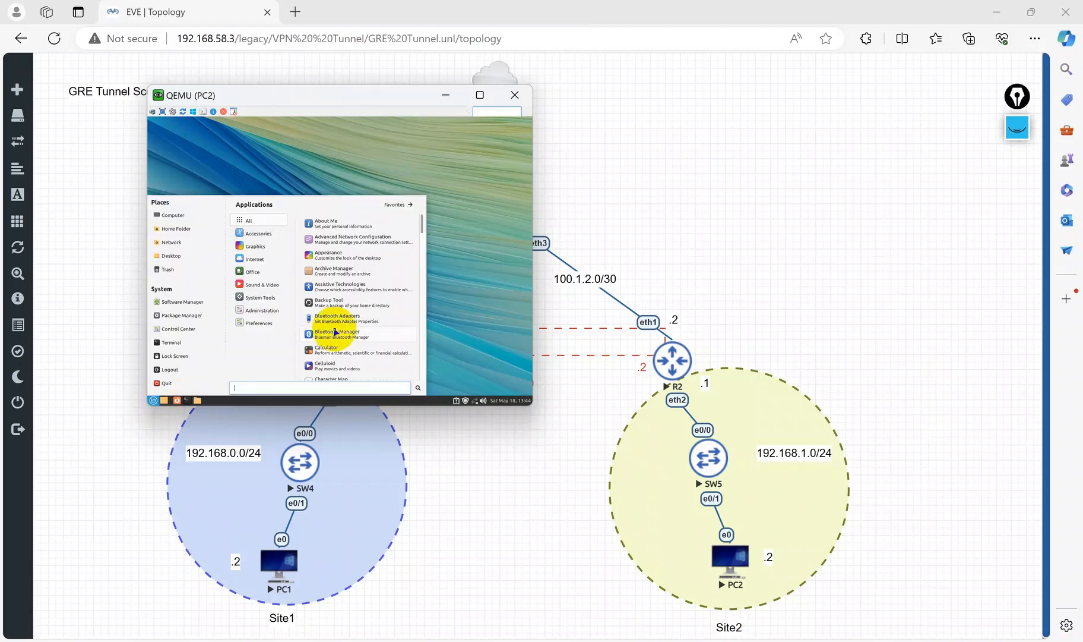
left_click(399, 244)
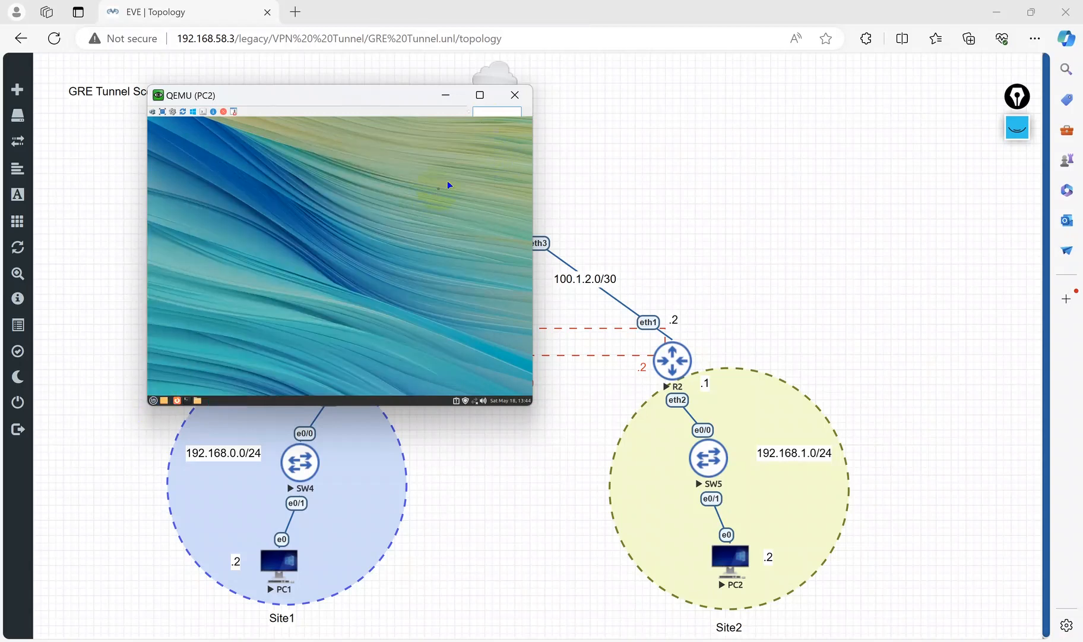
left_click(189, 402)
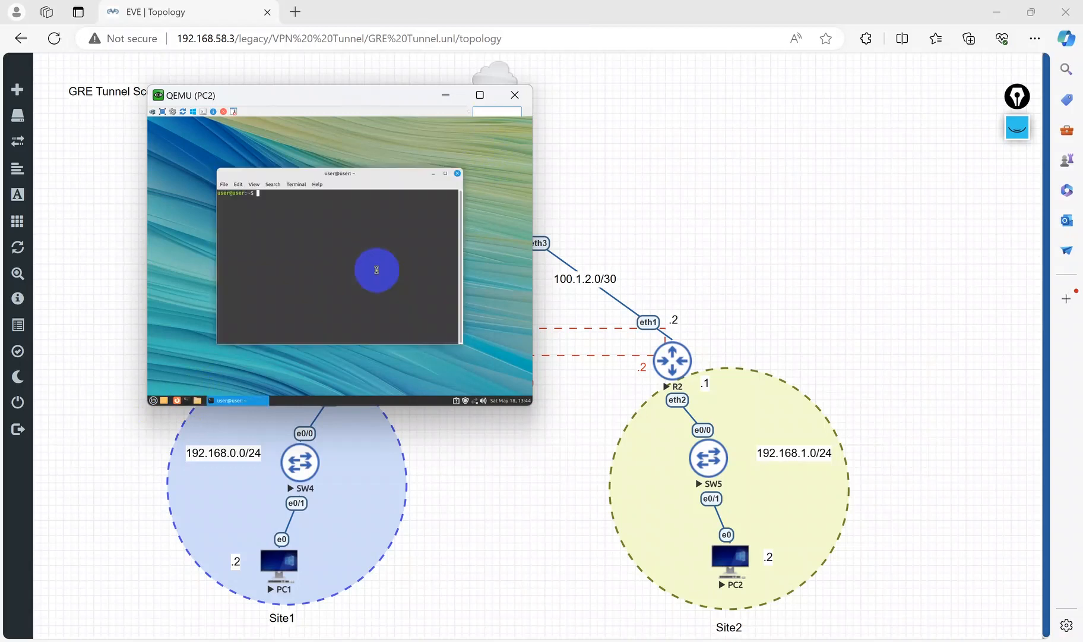
type("ifconfig")
key("Return")
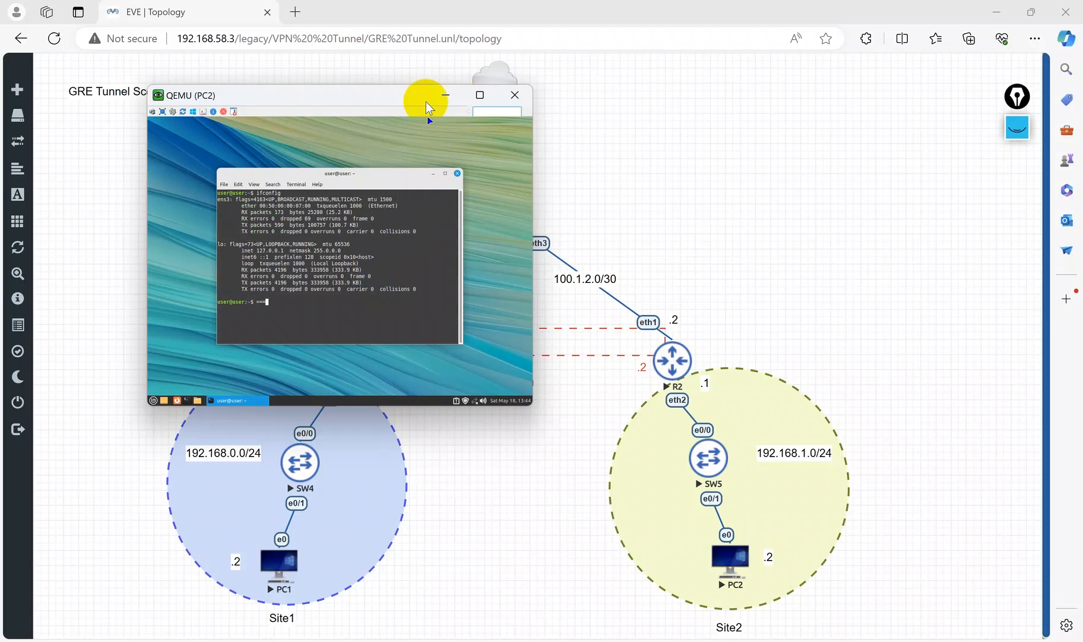
key("ctrl+plus")
key("ctrl+plus")
Step: Set PC2's Wired connection 1 to manual IPv4 address 192.168.1.2, netmask 24, gateway 192.168.1.1, save and close
left_click(153, 400)
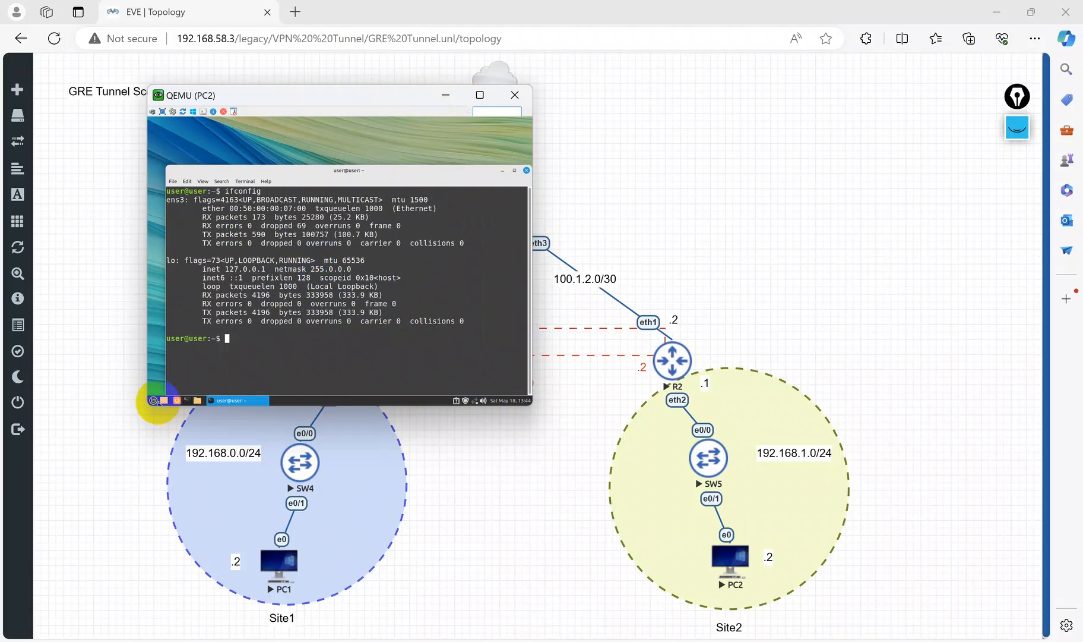
left_click(328, 239)
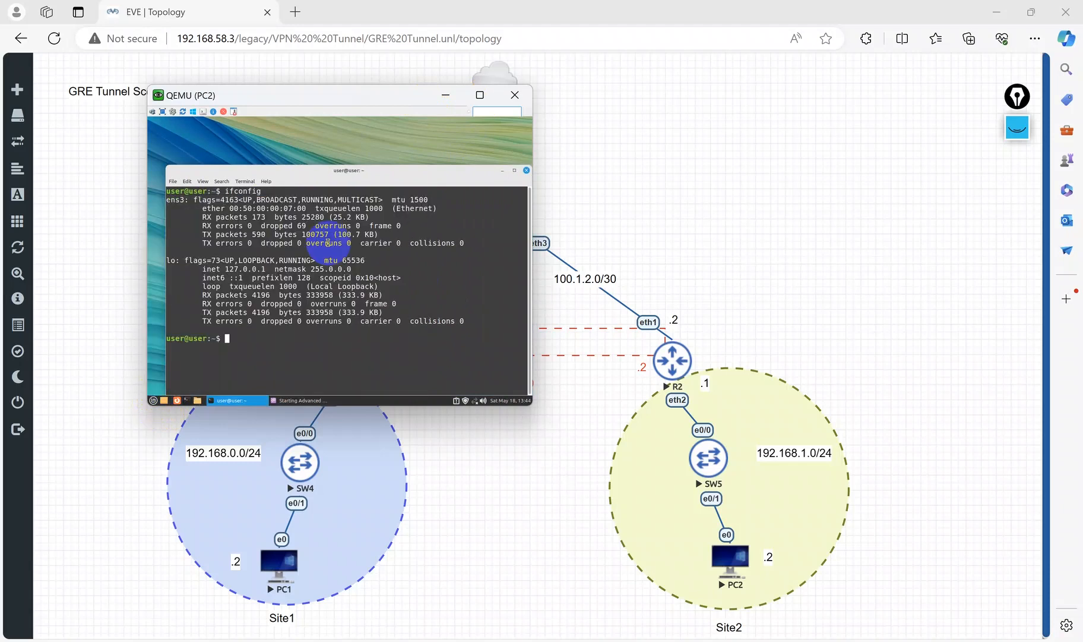
double_click(309, 221)
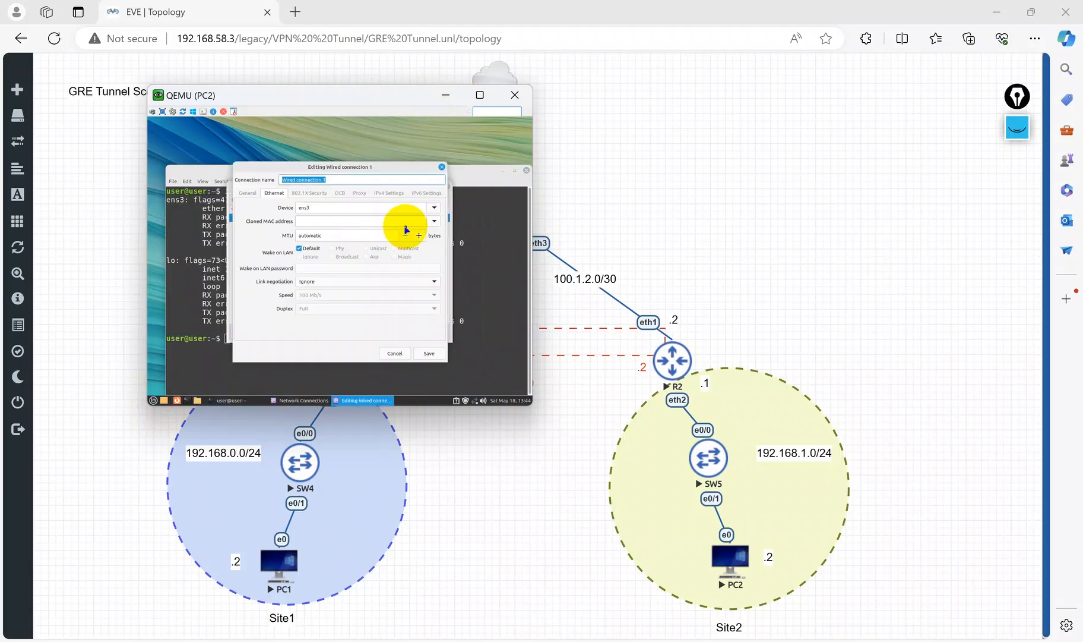
left_click(387, 193)
left_click(328, 210)
left_click(294, 231)
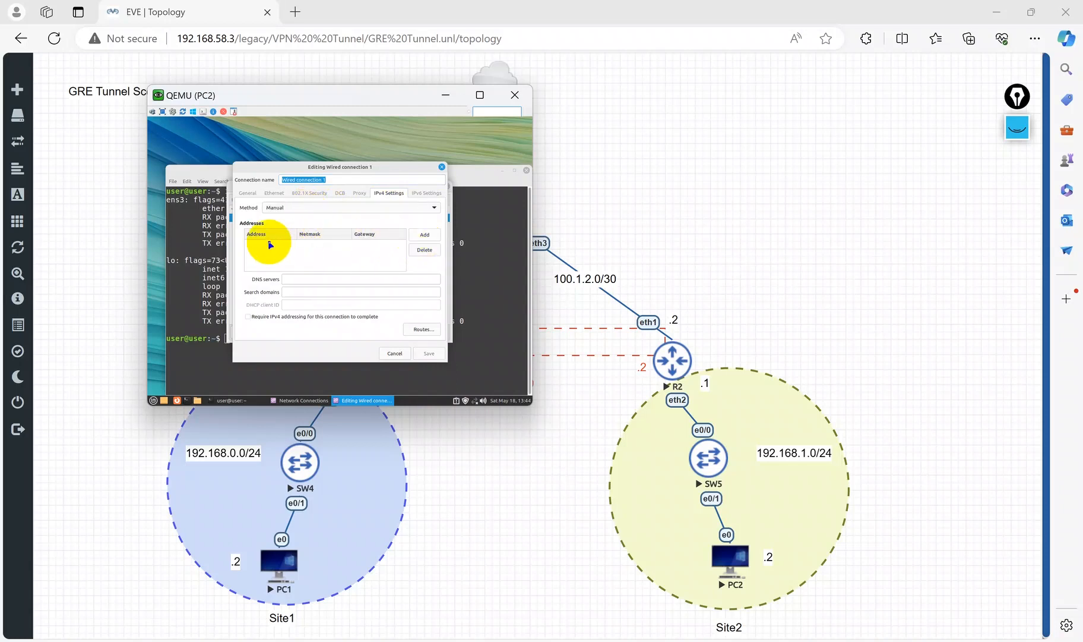
left_click(424, 234)
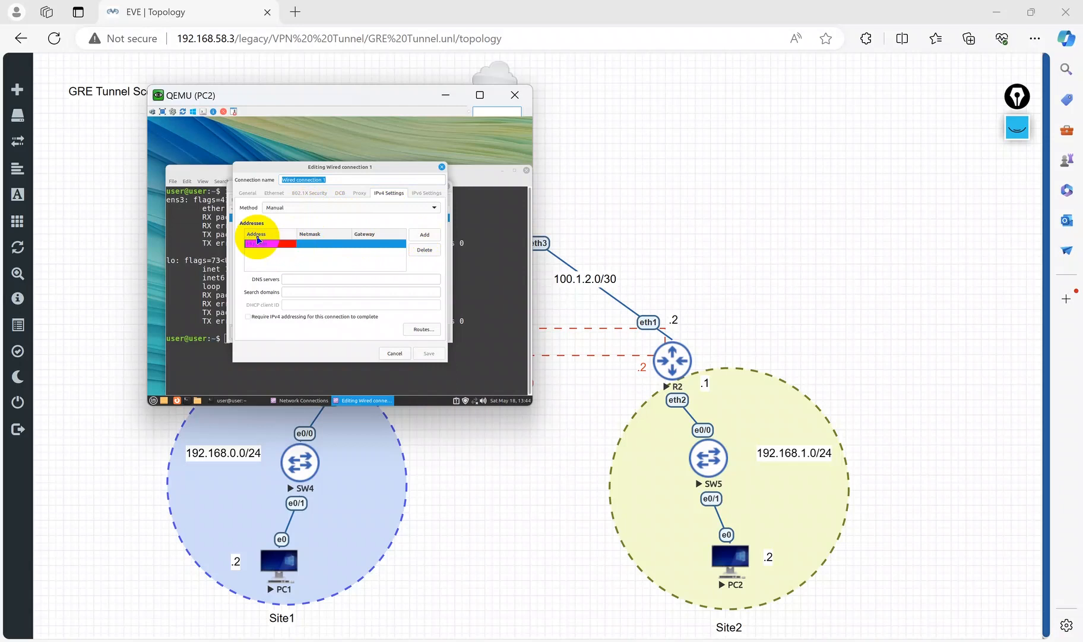
key("Tab")
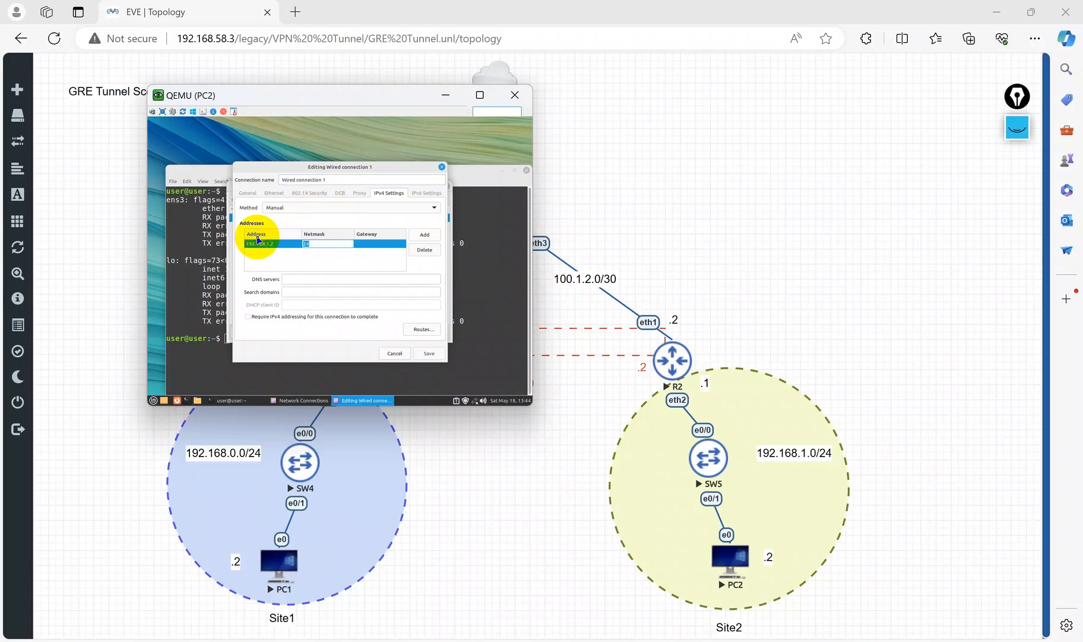
key("Tab")
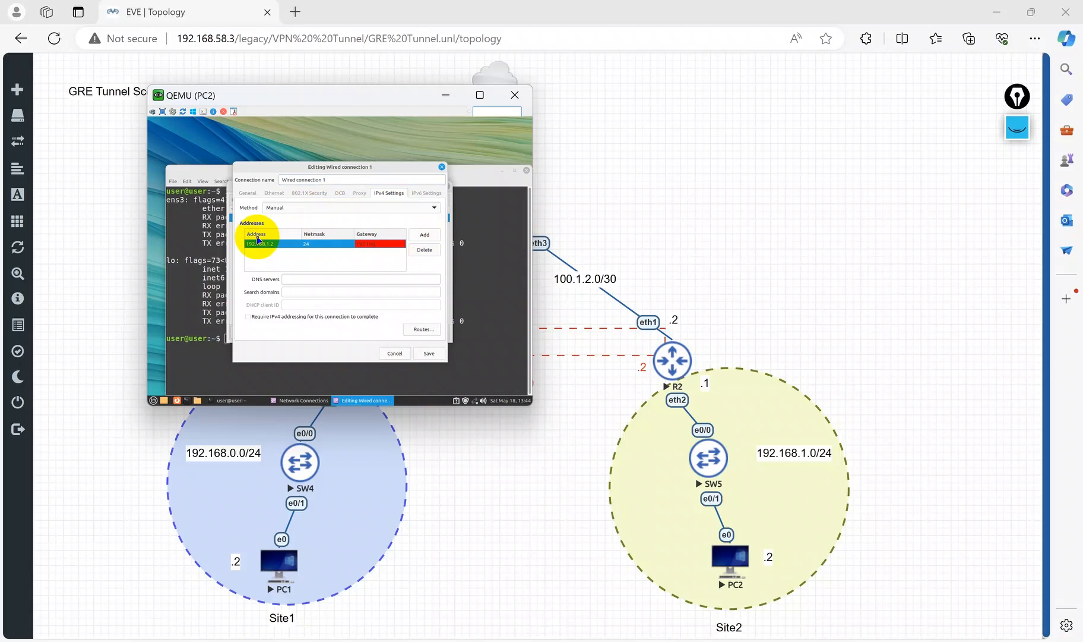
left_click(427, 353)
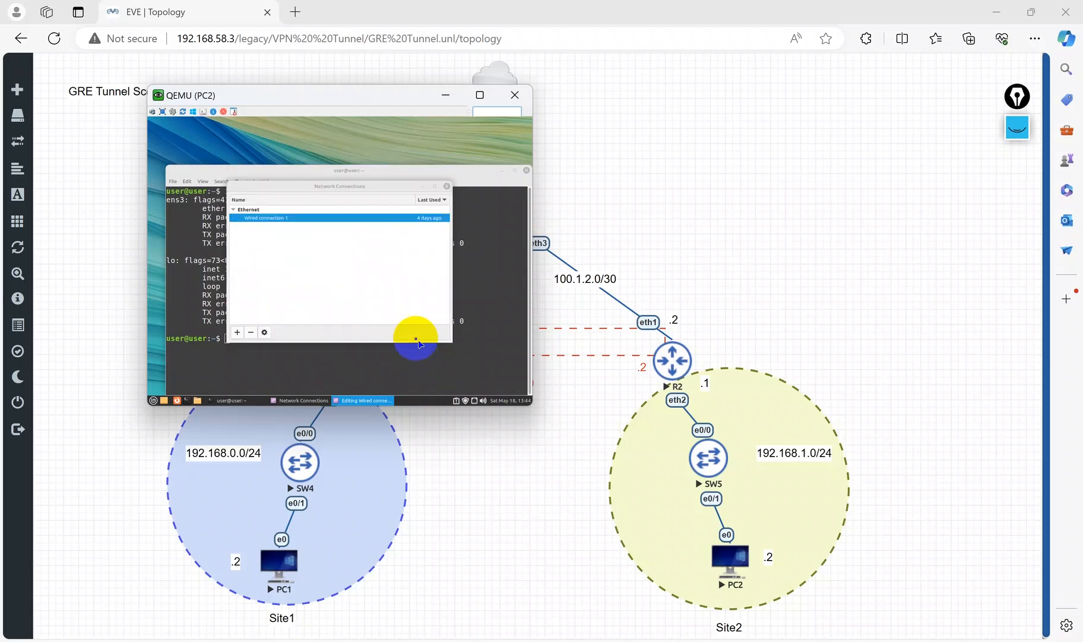
left_click(446, 186)
Step: Recheck PC2's IP configuration with ifconfig and clear the terminal
key("Return")
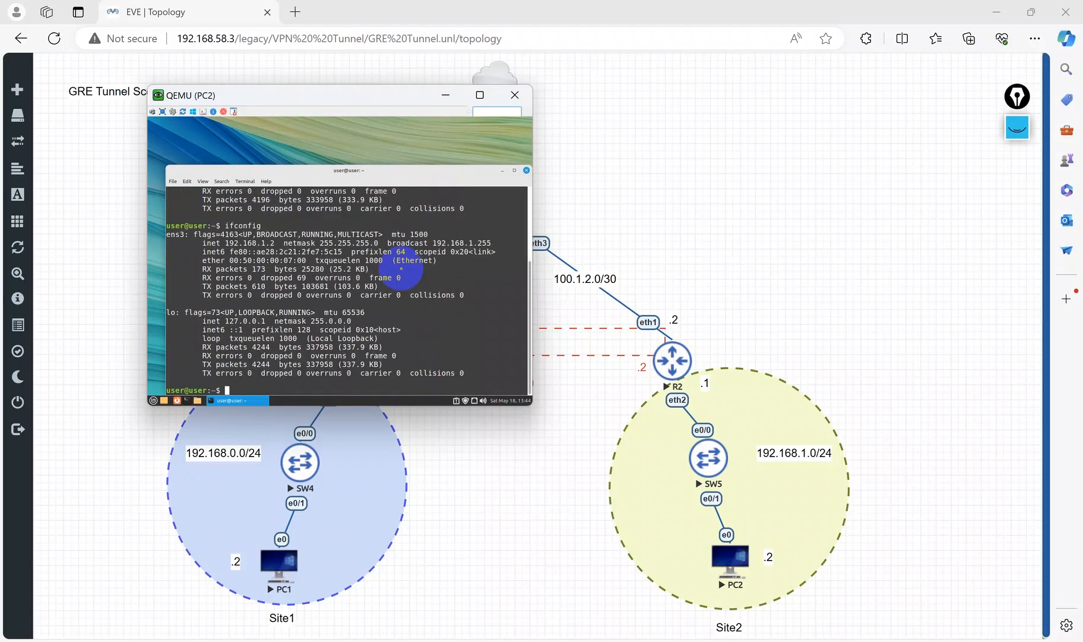
type("claer")
key("Return")
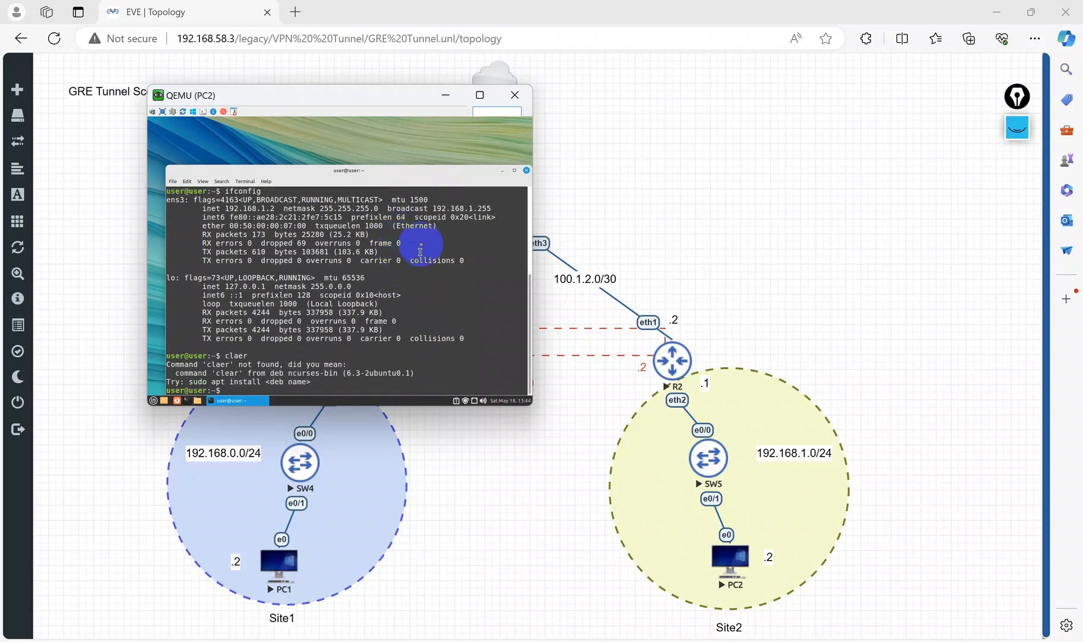
key("Return")
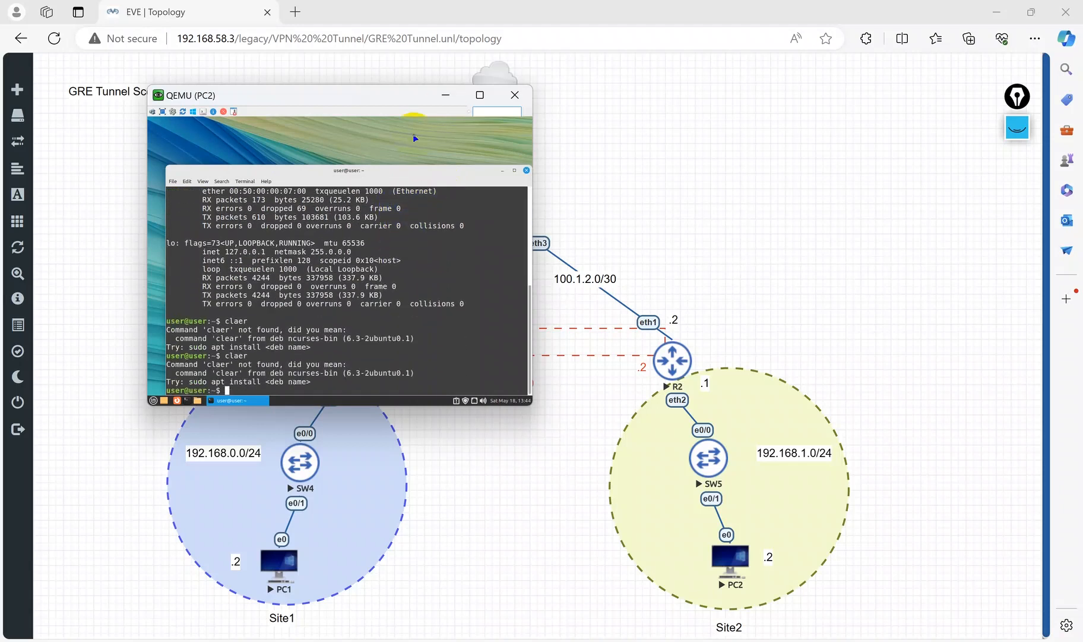
key("Return")
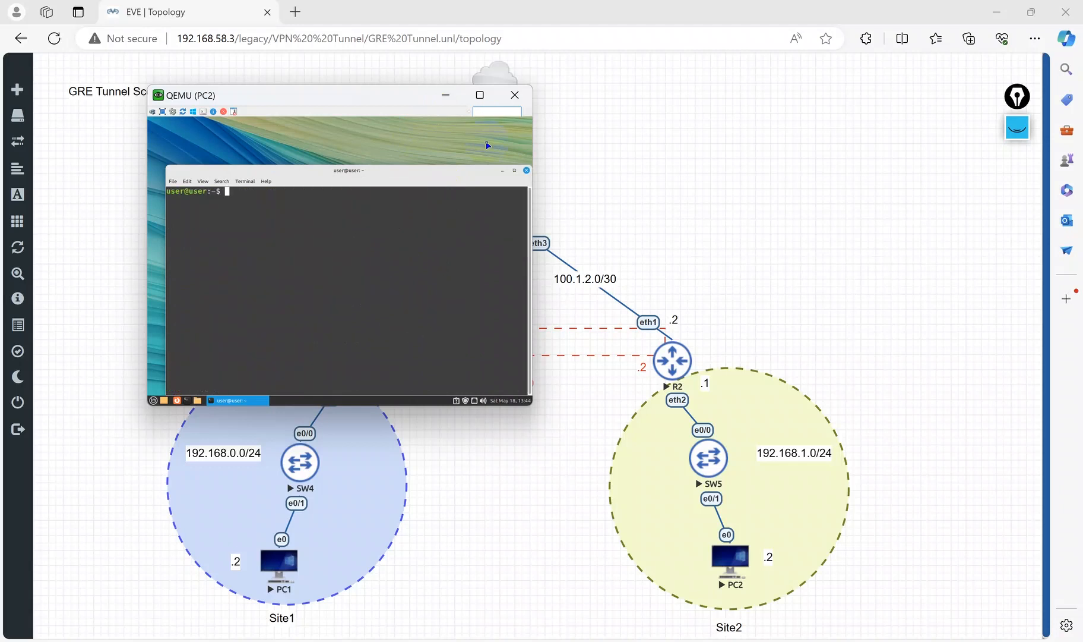
Step: Switch to PC1's console and ping 192.168.1.2 again
left_click(445, 97)
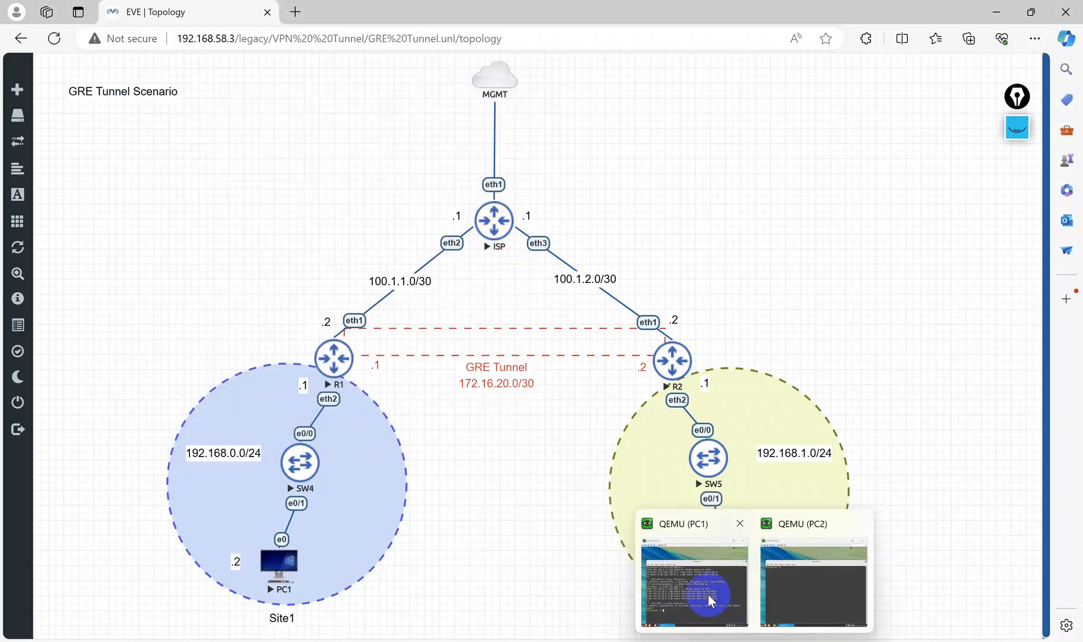
left_click(706, 592)
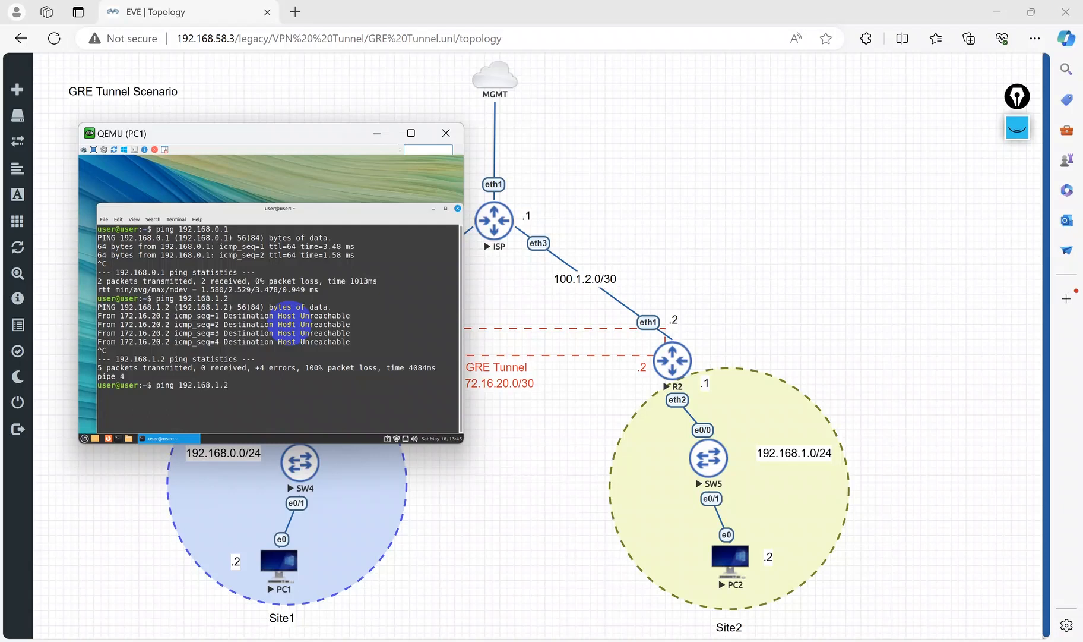
key("Return")
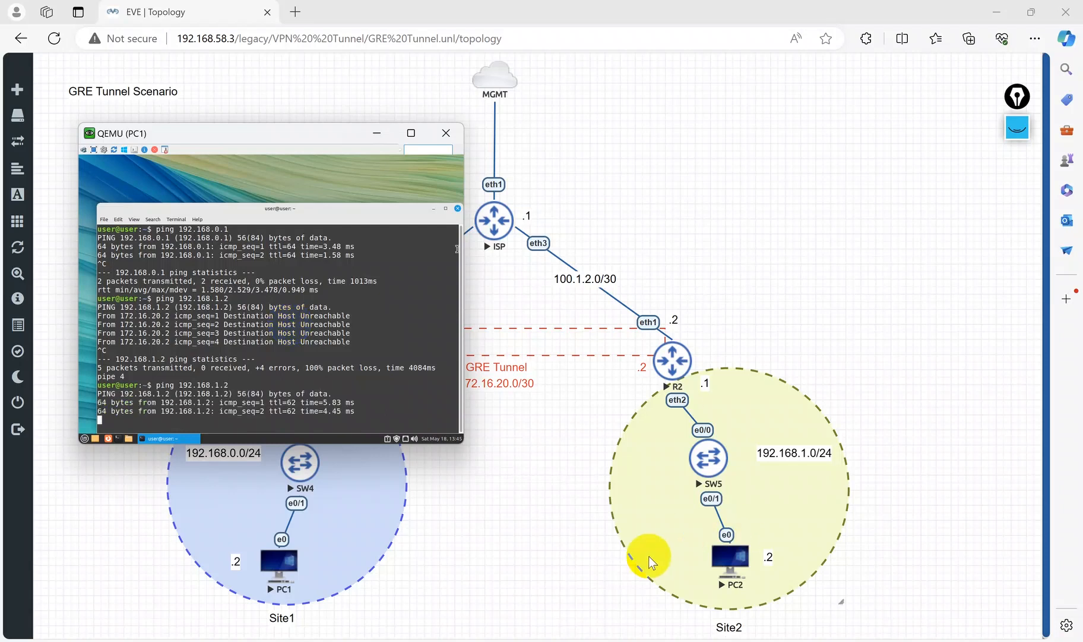
Step: Run Torch on R2's gre-tunnel1 to inspect tunnel traffic, then stop and close it and minimize WinBox
left_click(668, 574)
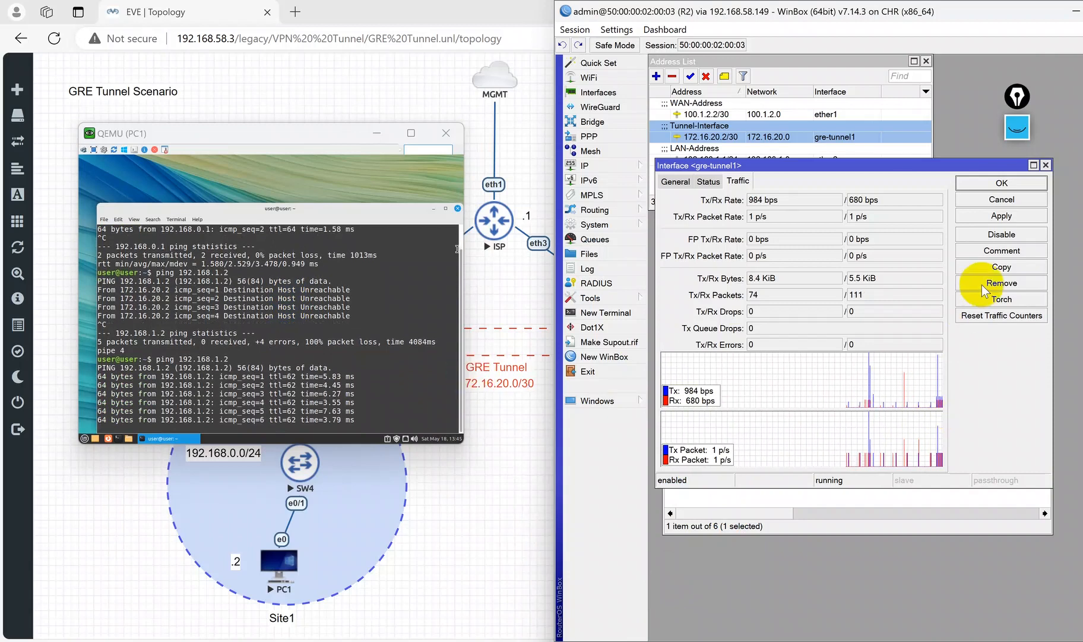
left_click(1002, 298)
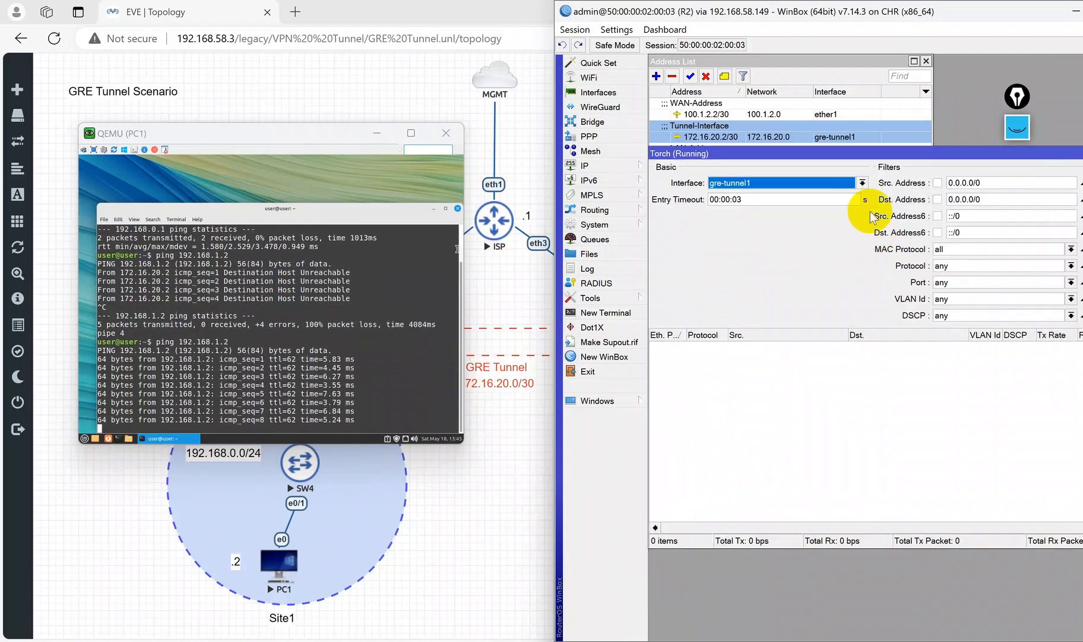
double_click(959, 14)
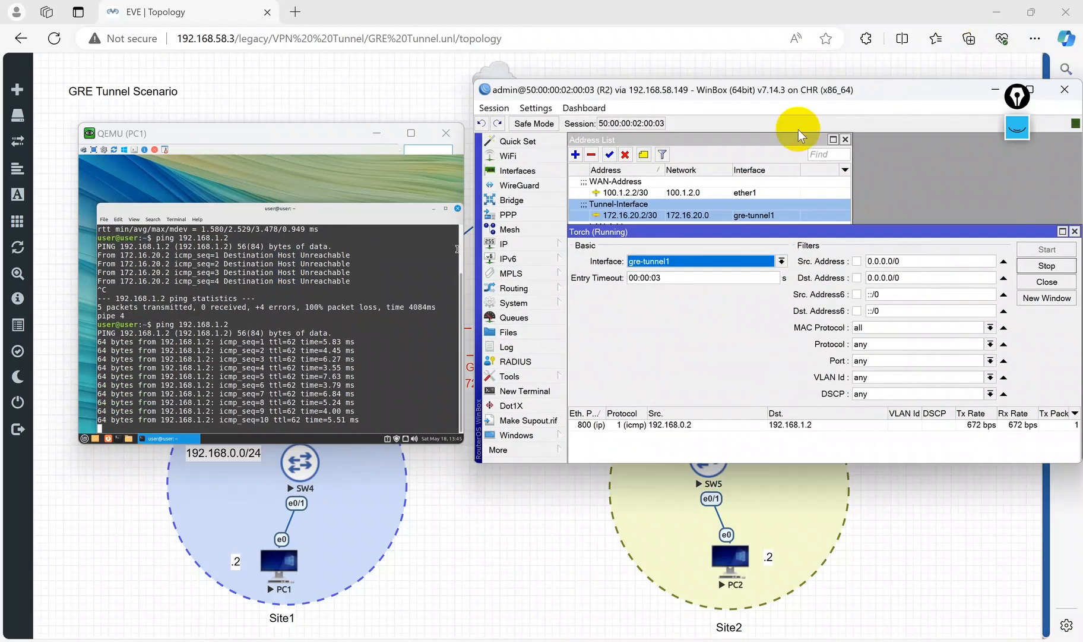
left_click_drag(746, 81, 726, 6)
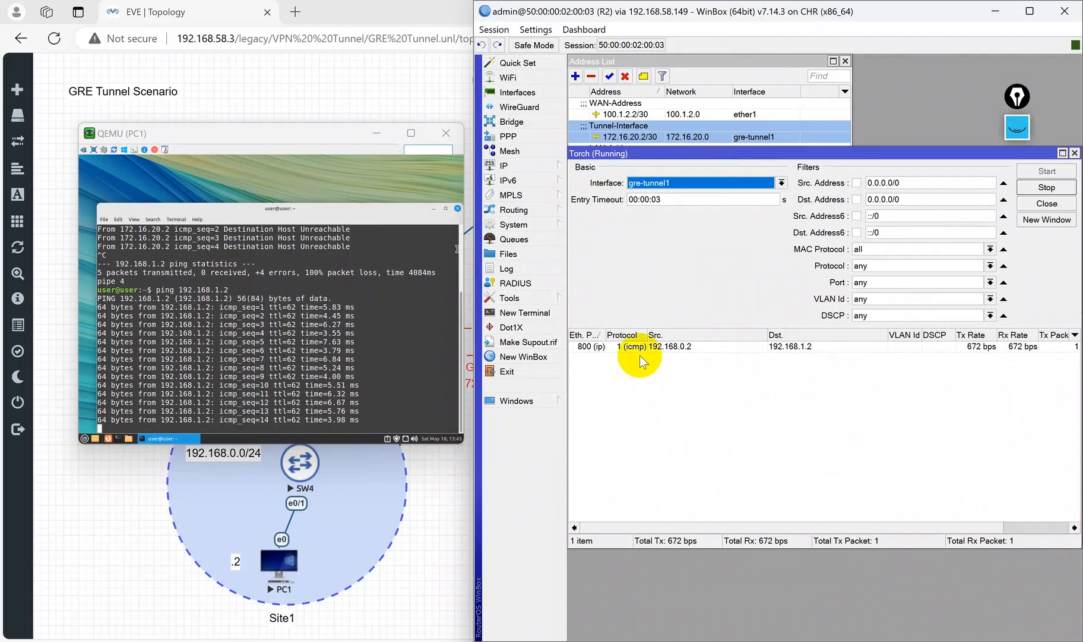
left_click(680, 350)
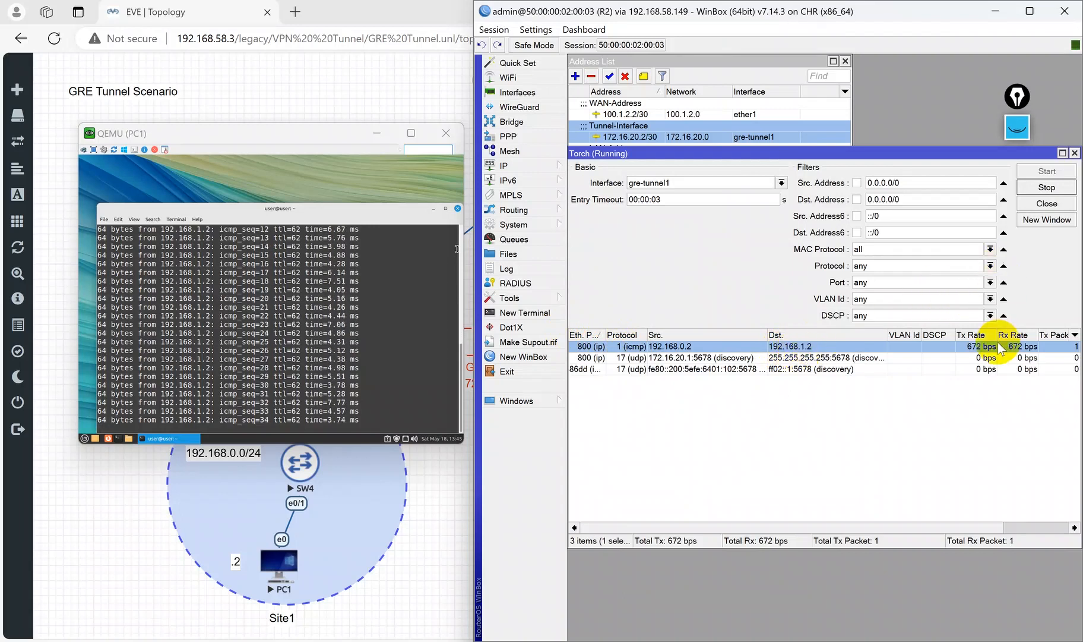
left_click(1047, 187)
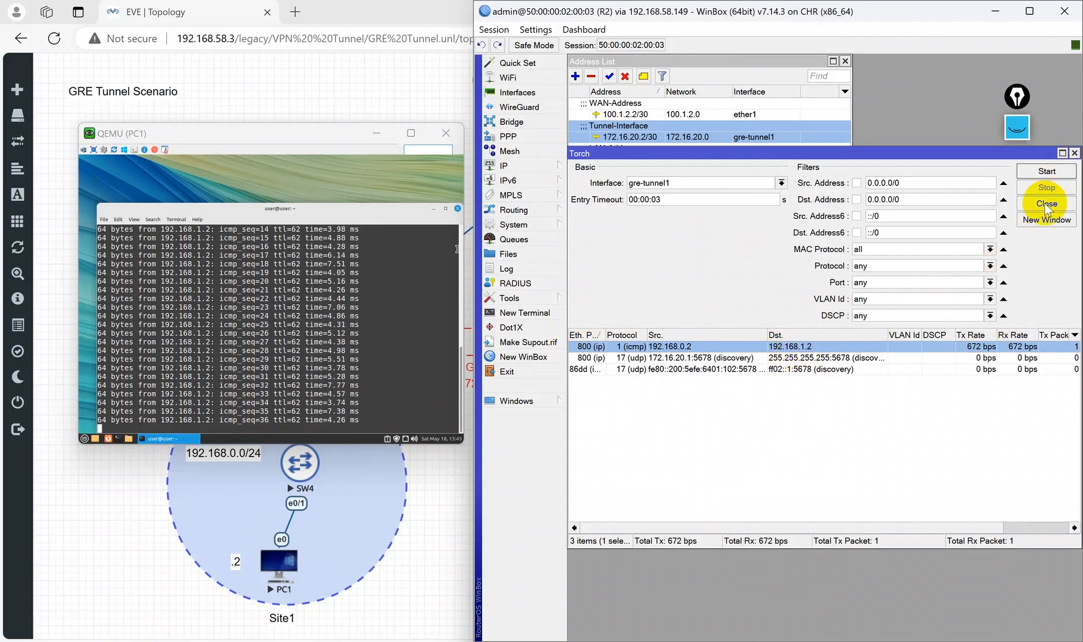
left_click(1046, 204)
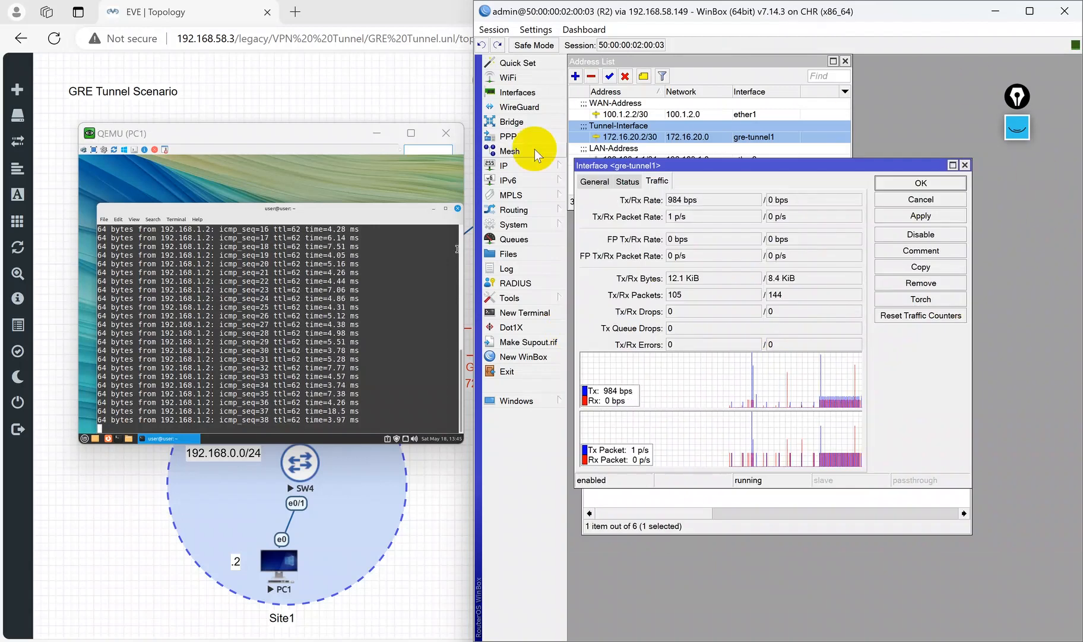
left_click(404, 9)
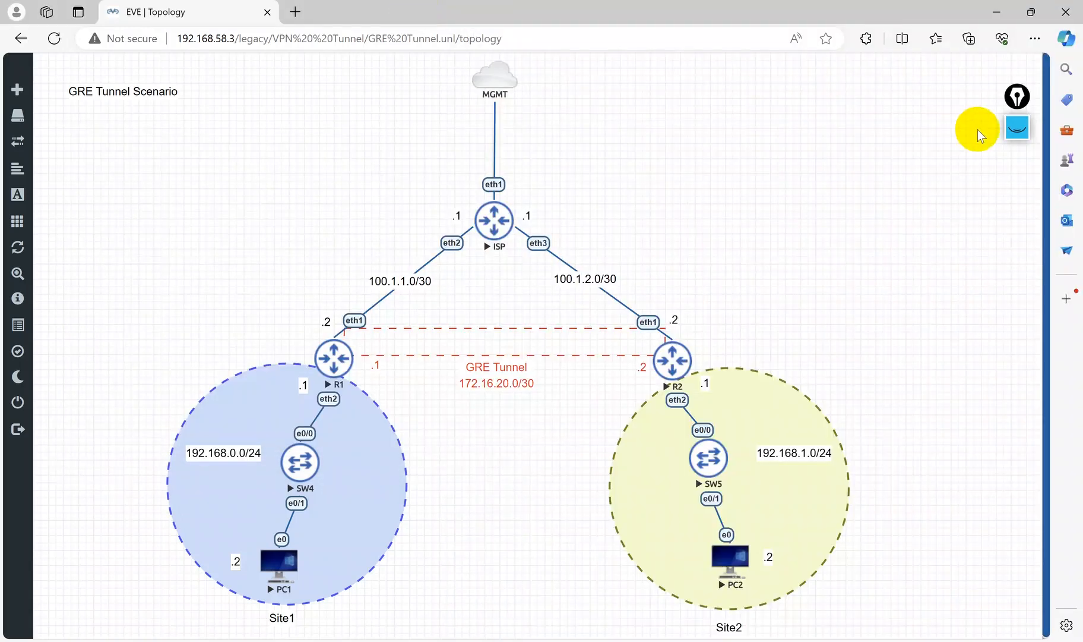